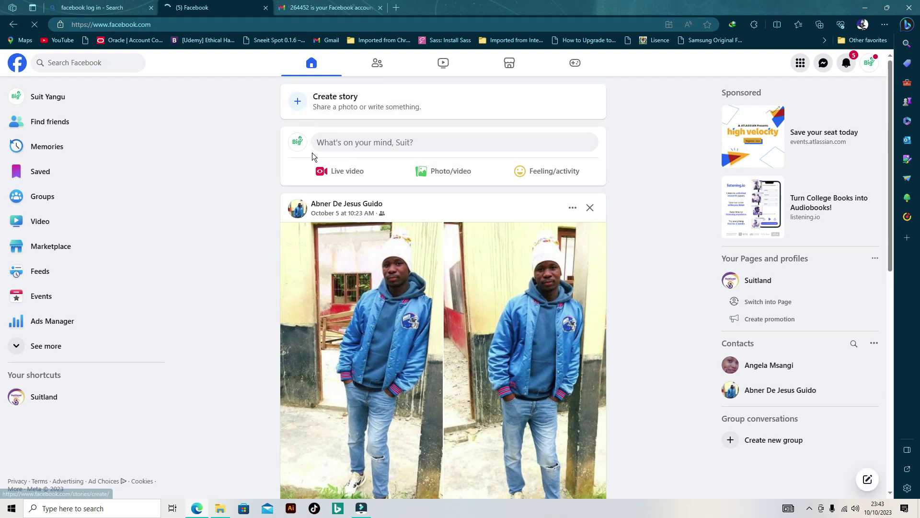
Open the account's own profile page from the home feed
scroll(206, 154, down, 8)
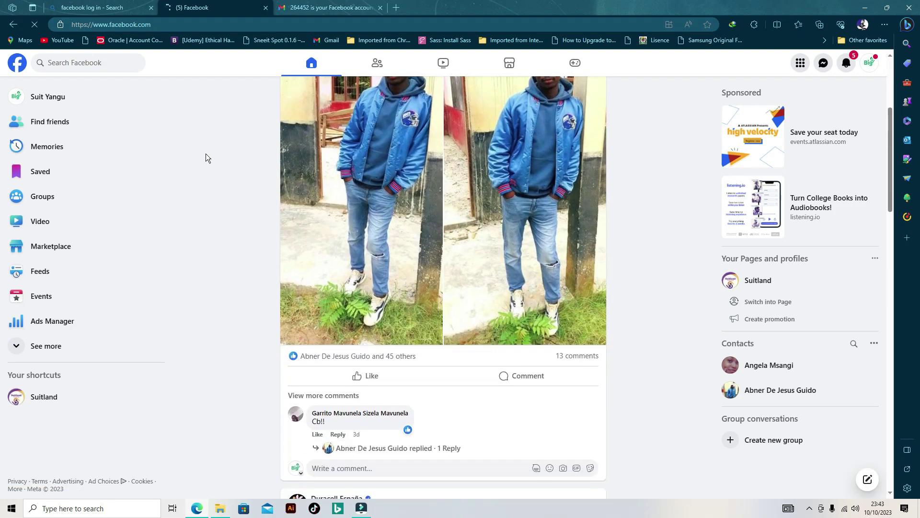
scroll(207, 152, up, 7)
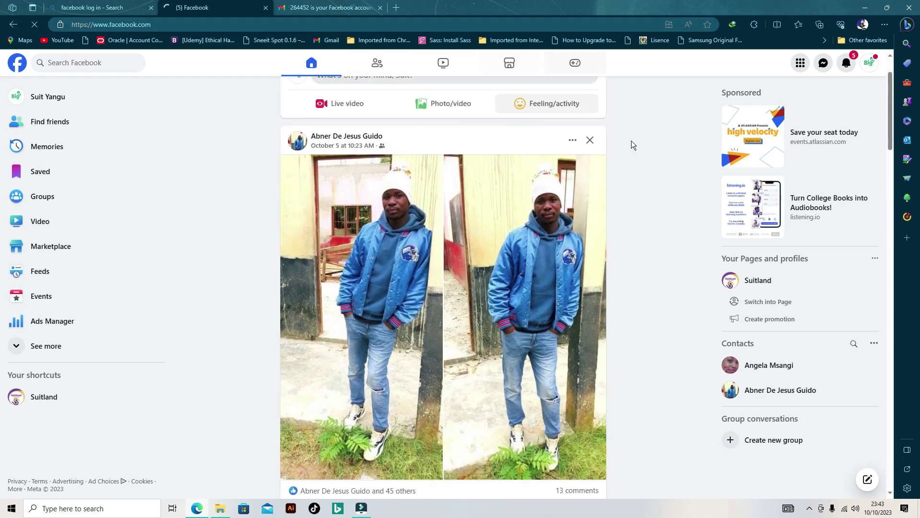
scroll(650, 159, up, 2)
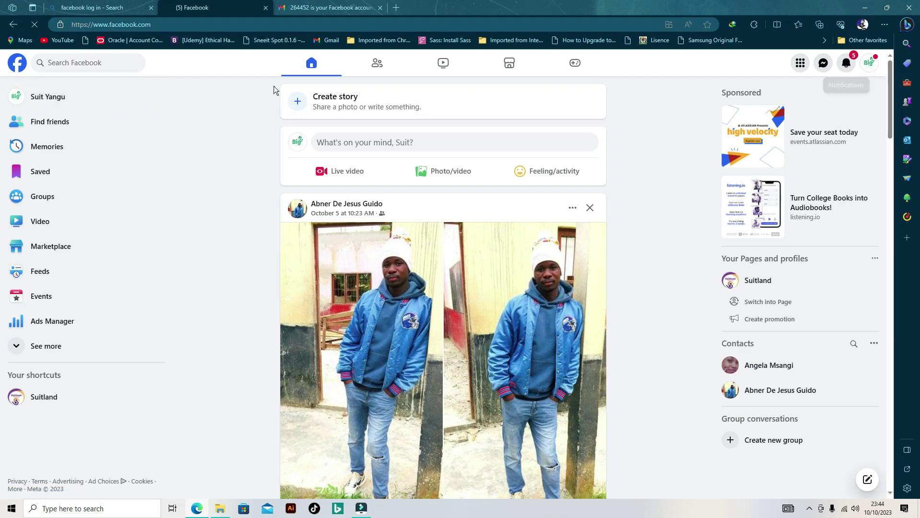
click(107, 98)
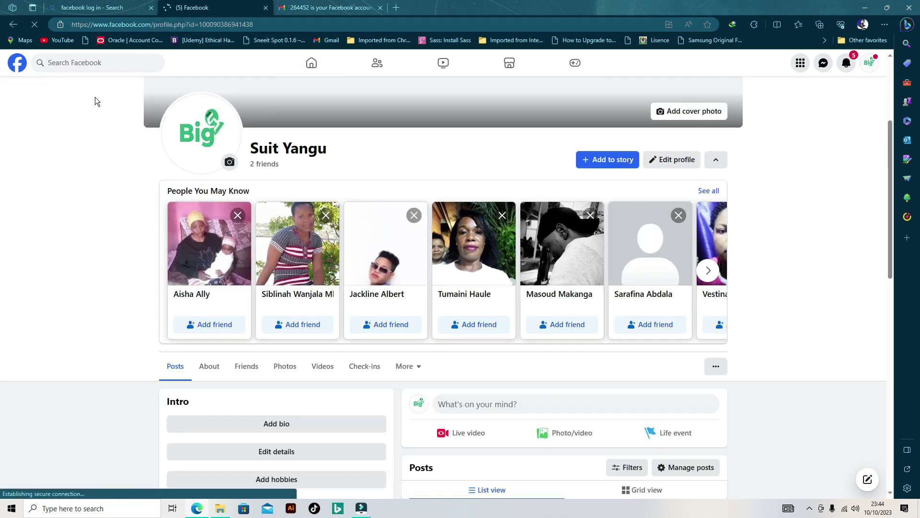
scroll(359, 159, up, 4)
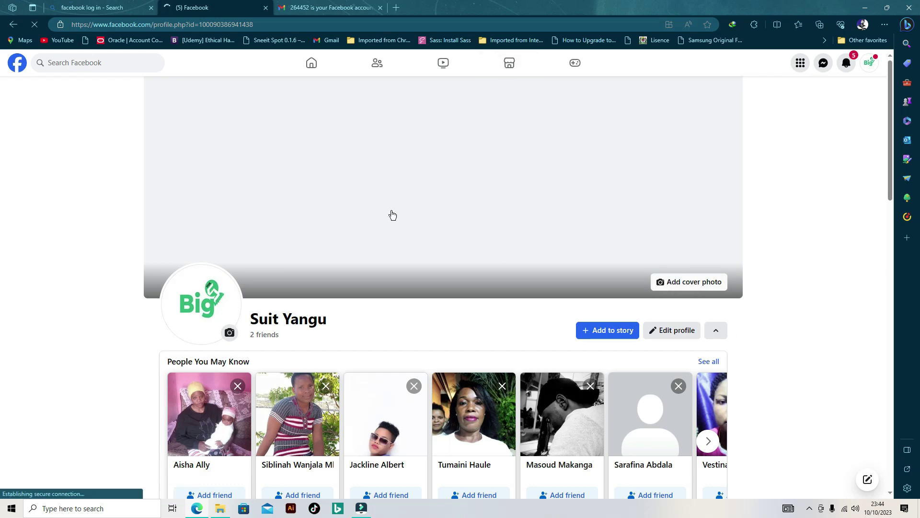
Upload the Back Pain image from the Pictures folder as the profile's cover photo
click(685, 284)
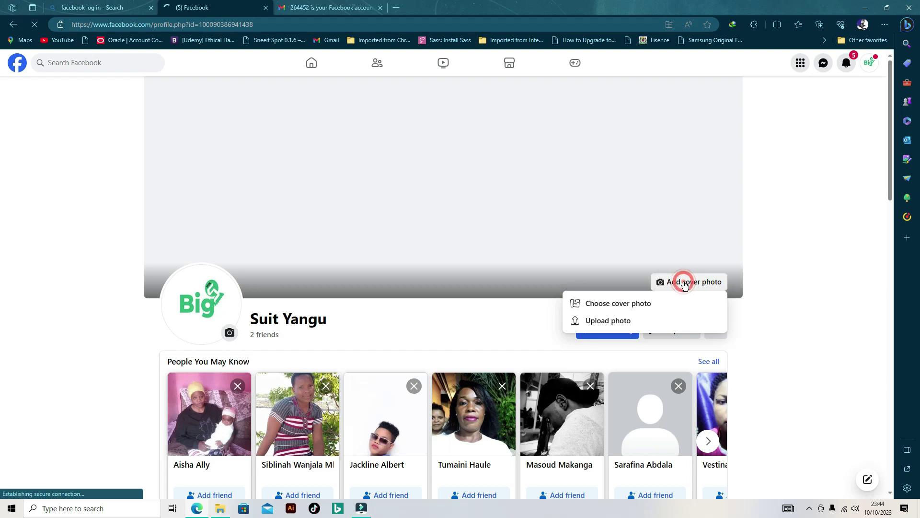
click(613, 323)
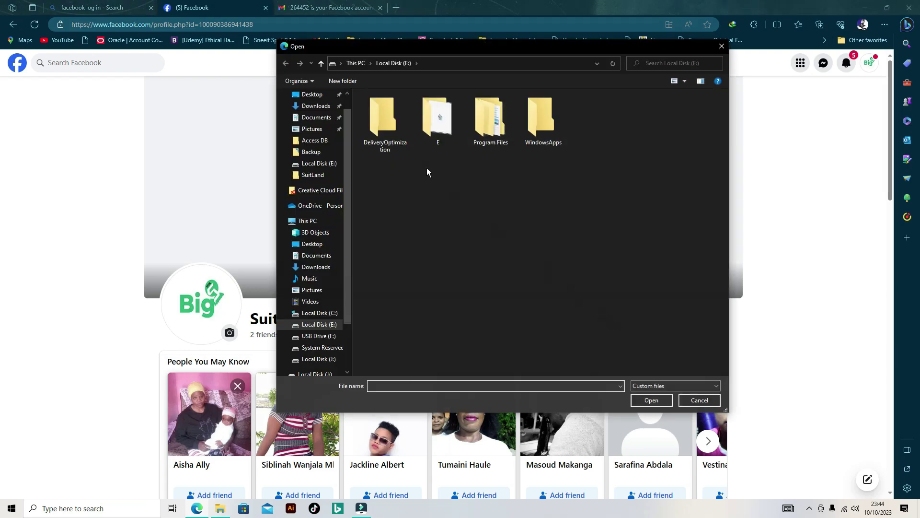
click(327, 133)
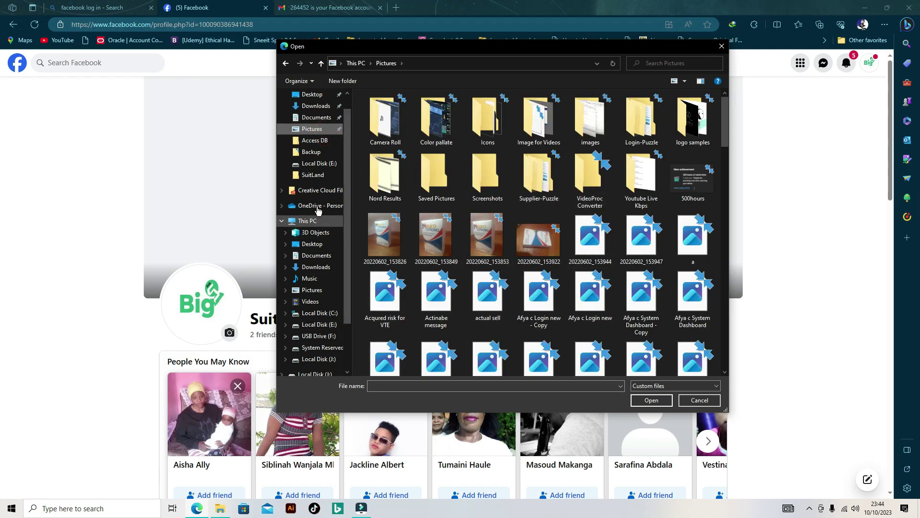
scroll(528, 240, down, 3)
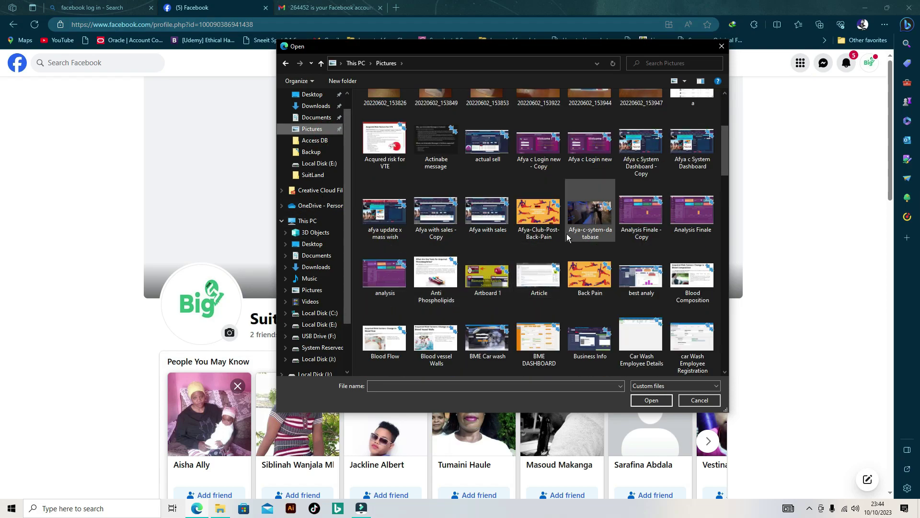
scroll(567, 237, down, 5)
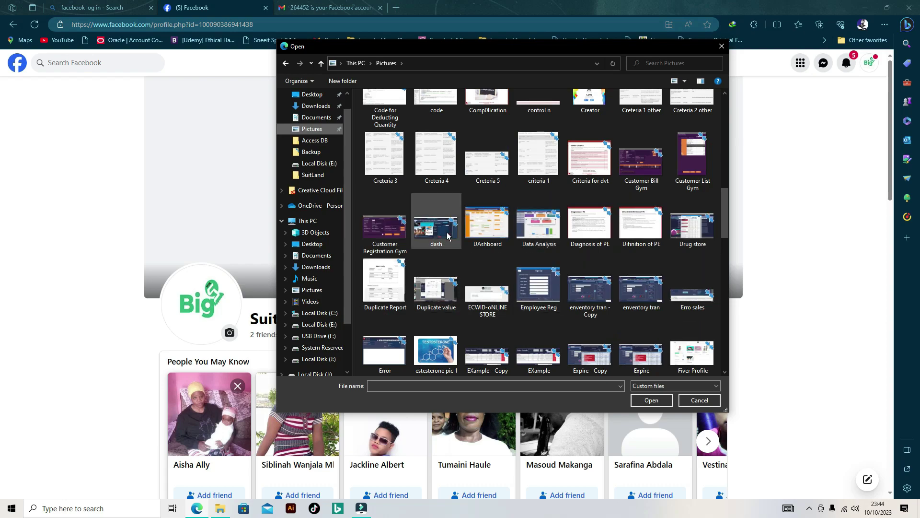
scroll(544, 256, up, 5)
click(535, 165)
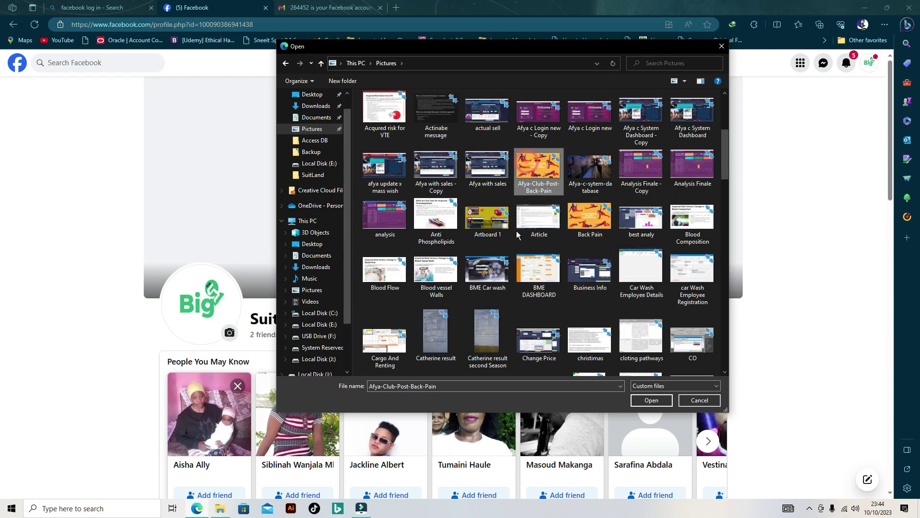
click(594, 221)
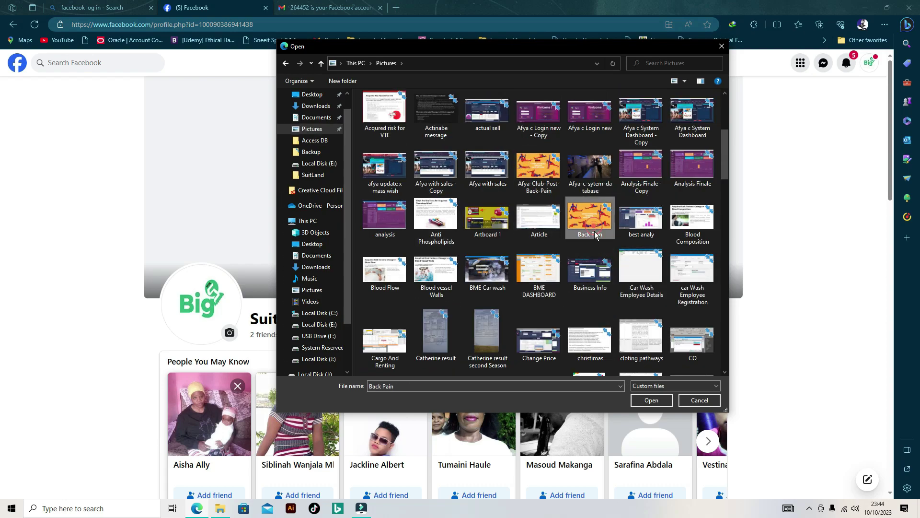
click(660, 402)
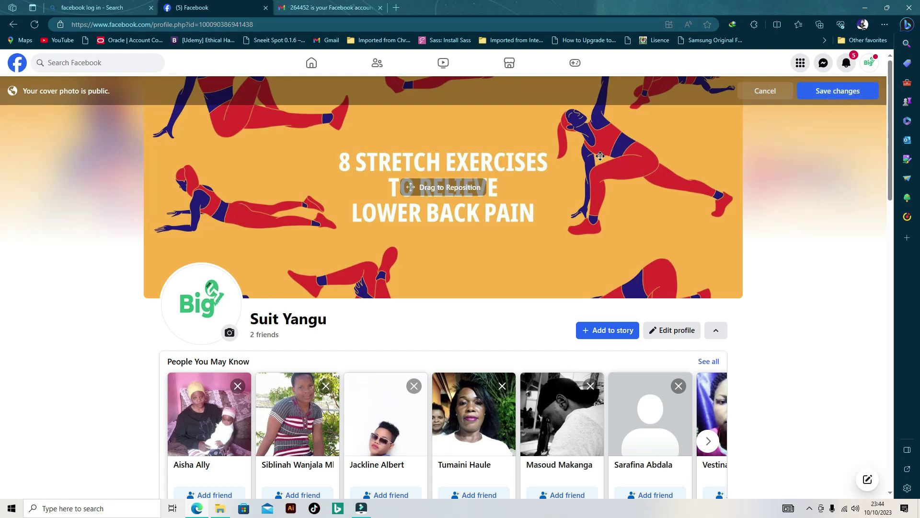
Shift the cover image downward in its frame to show the upper exercise figures, and save the cover photo
drag(600, 156, 604, 227)
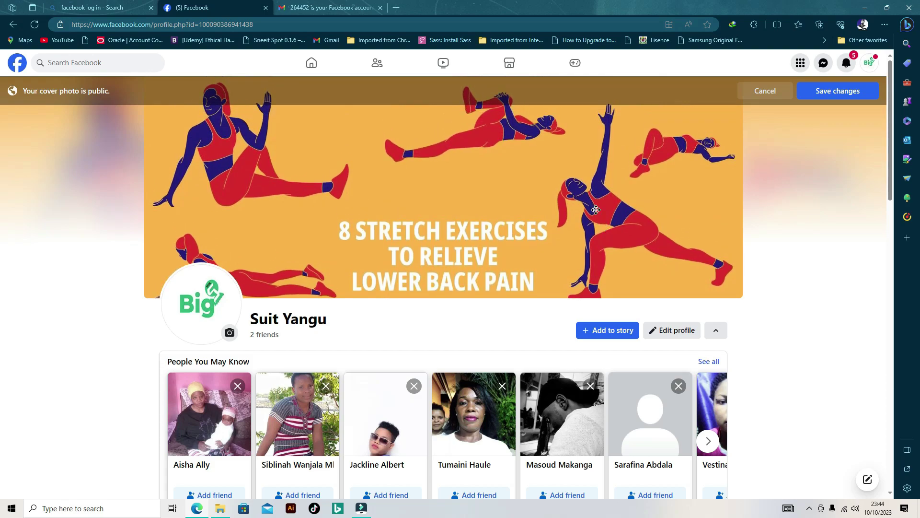
click(844, 89)
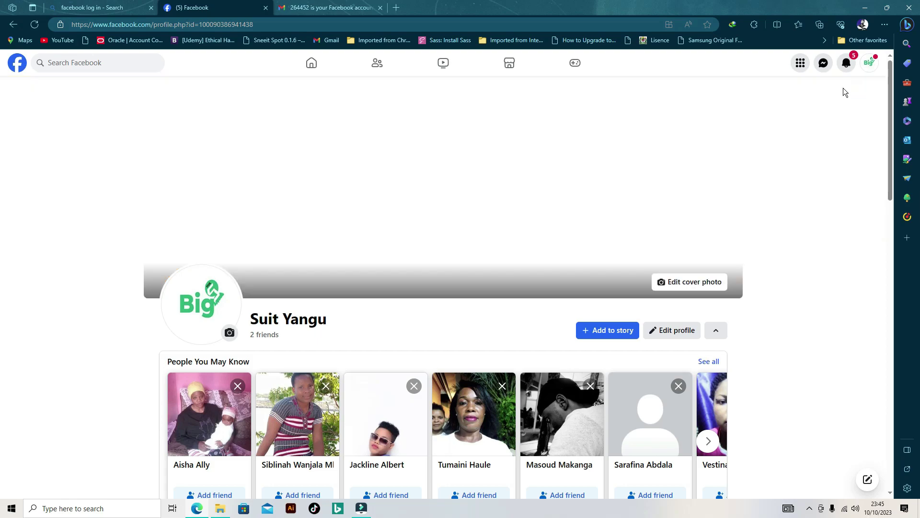
scroll(354, 253, down, 4)
scroll(354, 253, up, 4)
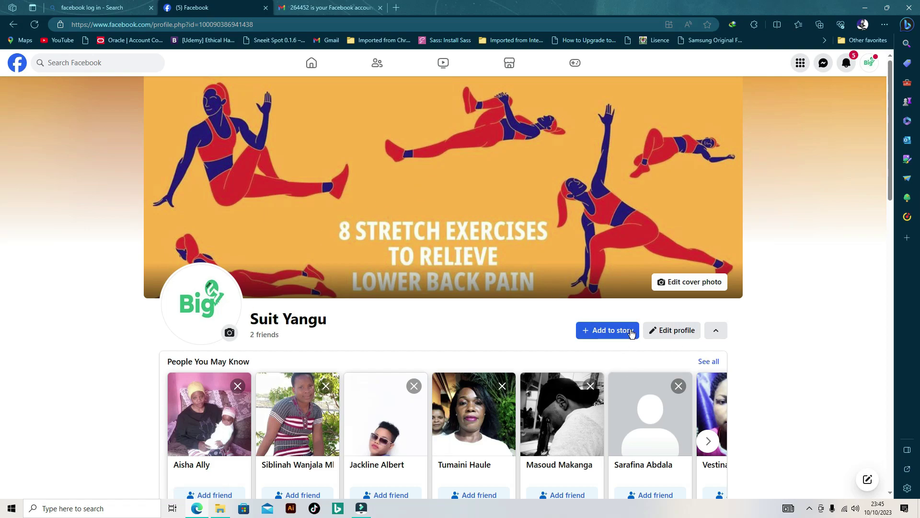
Look through the profile editing options from profile picture to featured, opening the bio entry and leaving it empty, and close them
click(670, 330)
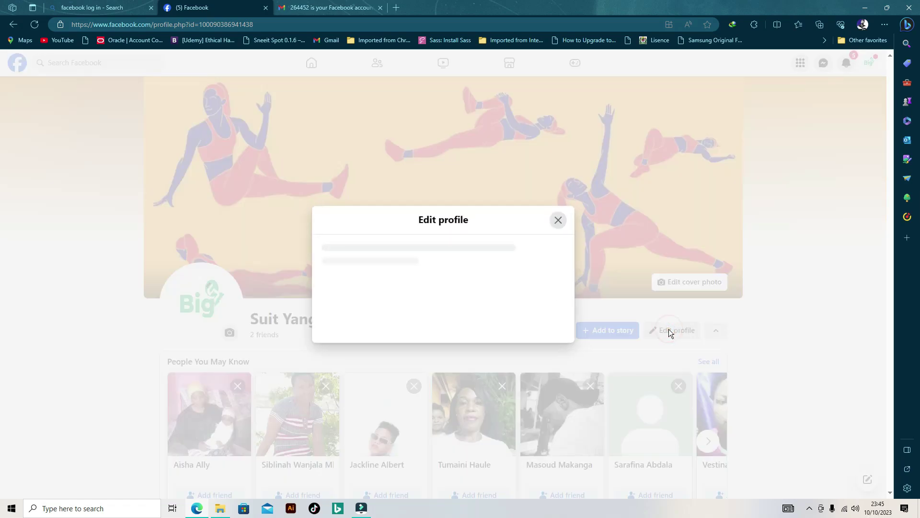
scroll(527, 151, down, 7)
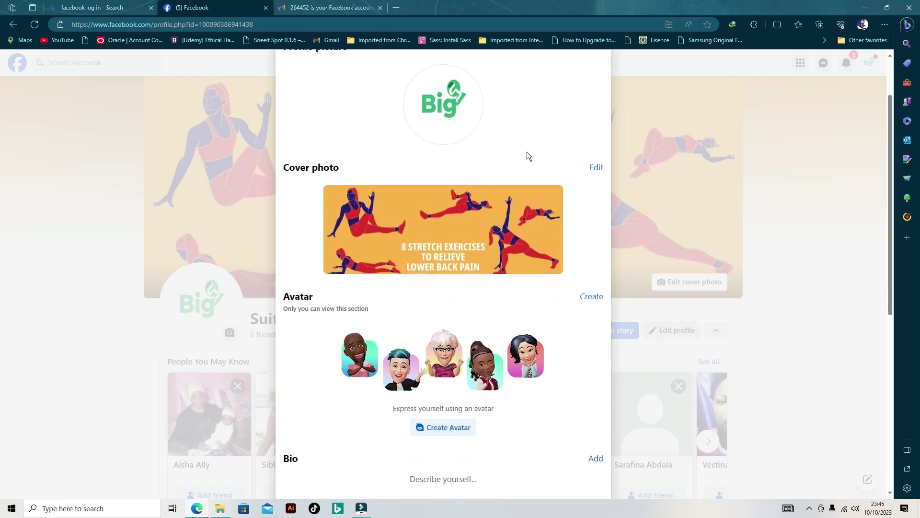
scroll(527, 151, down, 2)
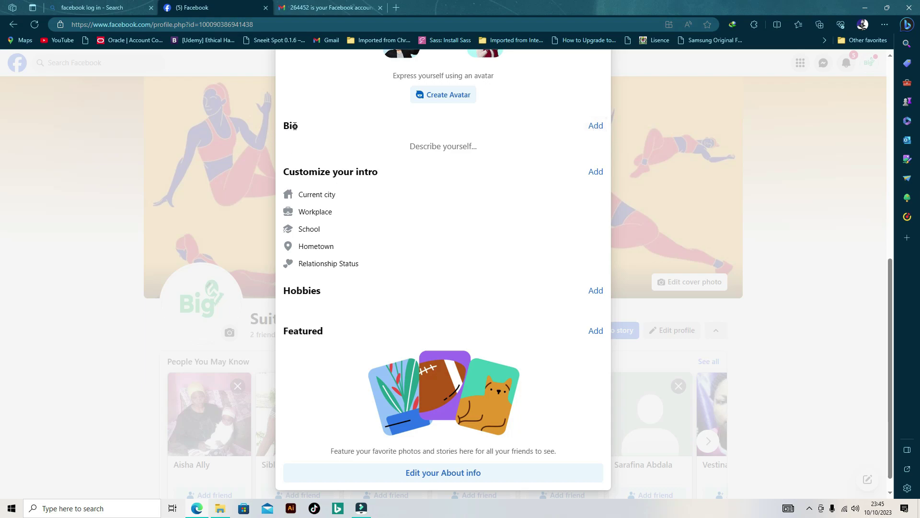
double_click(295, 126)
click(597, 125)
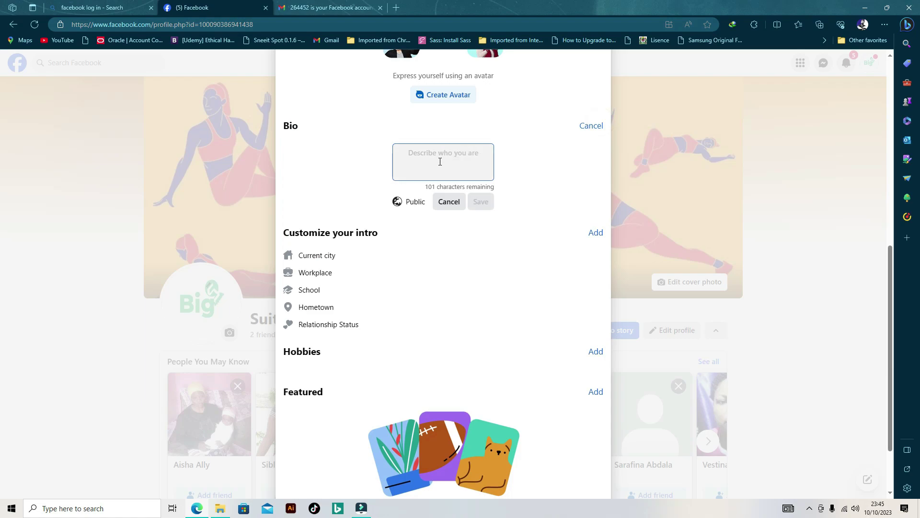
click(449, 201)
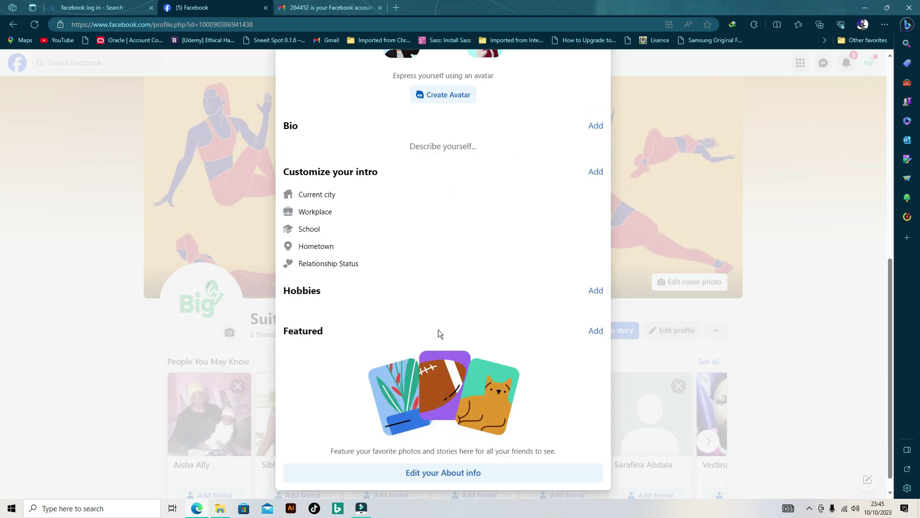
scroll(456, 292, up, 8)
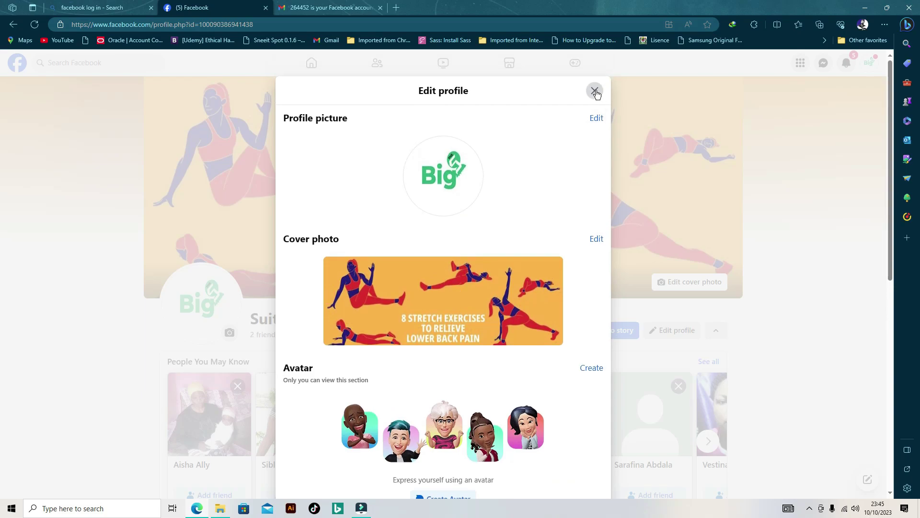
click(594, 91)
Return from the profile page to the home feed
scroll(513, 175, down, 5)
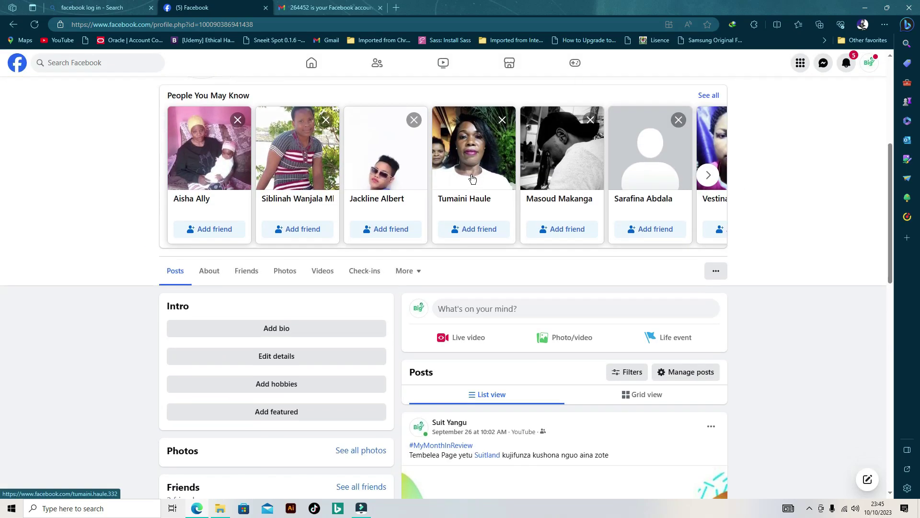
scroll(472, 178, up, 5)
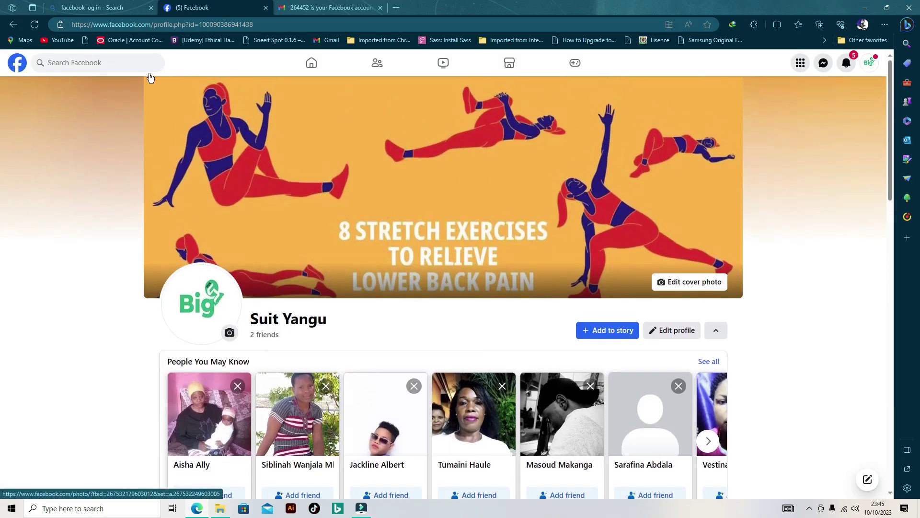
click(13, 25)
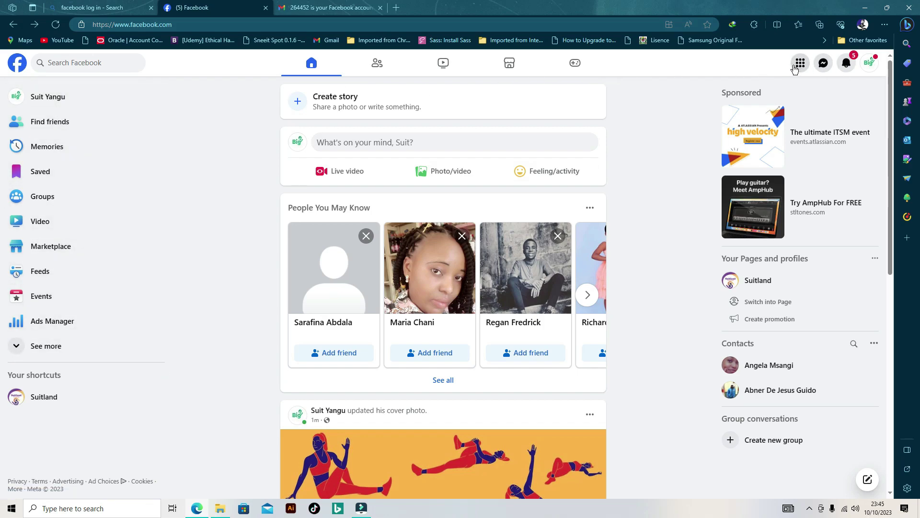
Start creating a new additional profile from the account's list of profiles and continue past the introduction
click(867, 64)
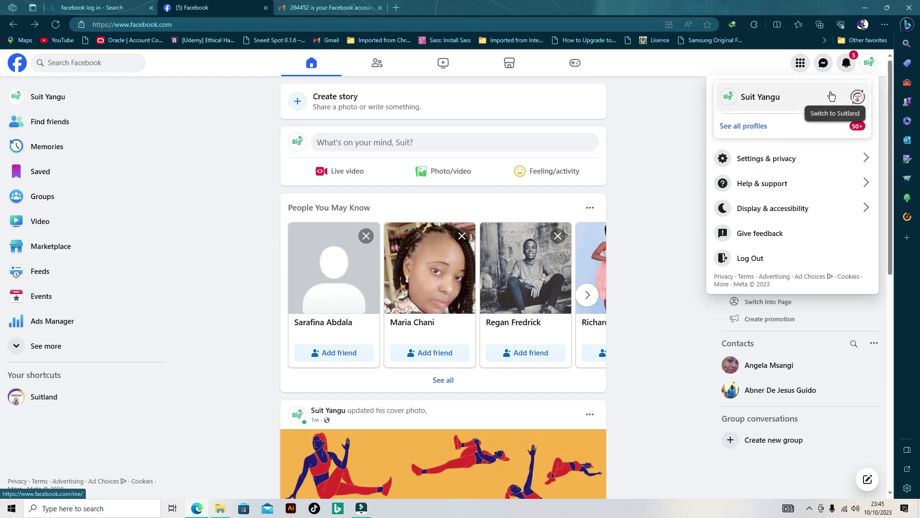
click(788, 127)
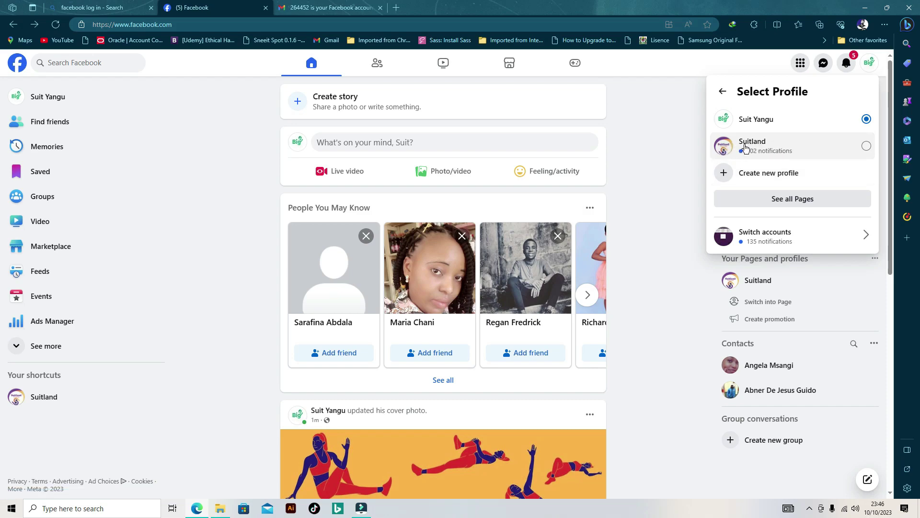
click(758, 176)
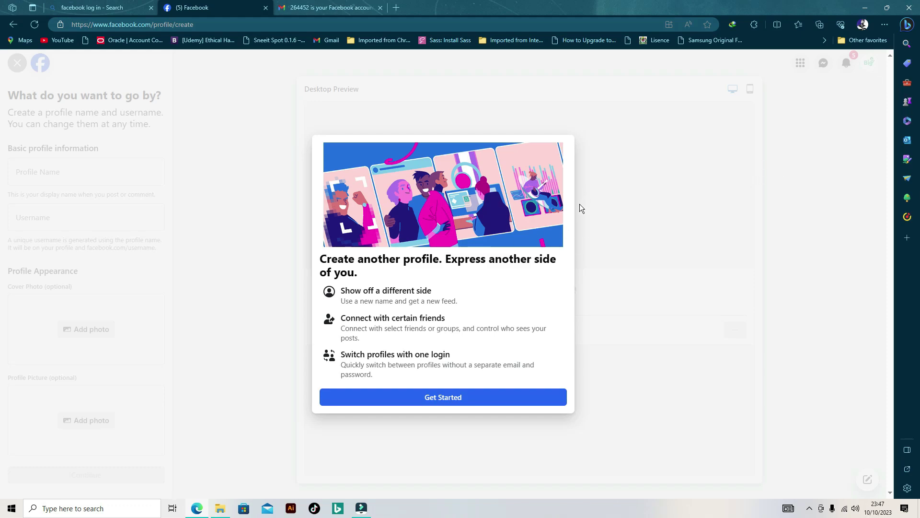
click(444, 398)
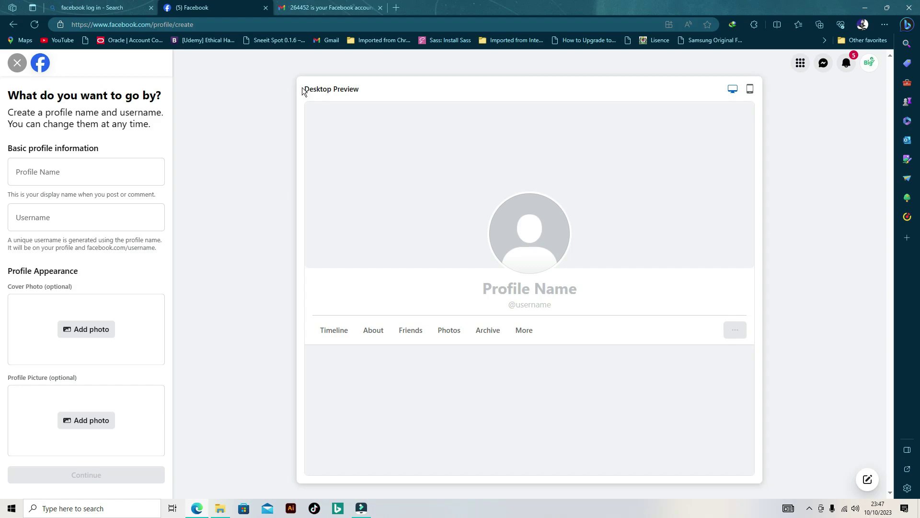
Check the mobile preview of the new profile and switch back to the desktop preview
click(751, 91)
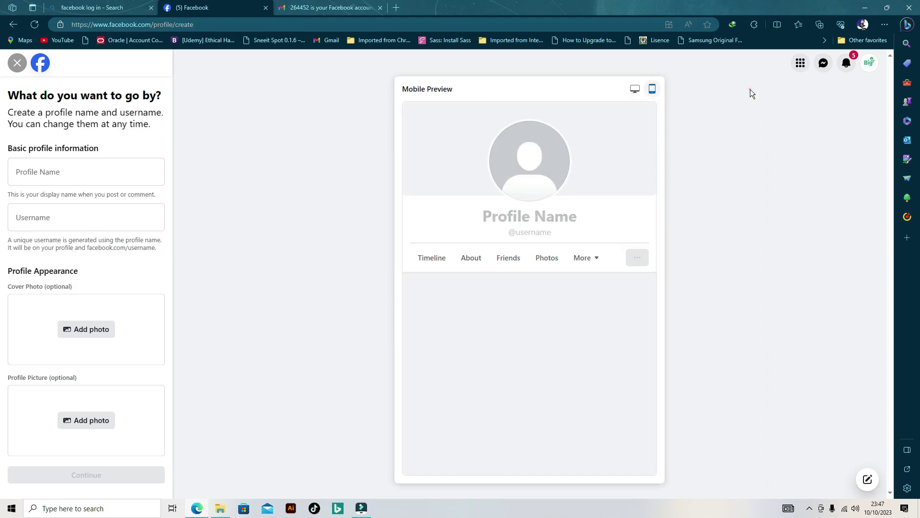
click(635, 90)
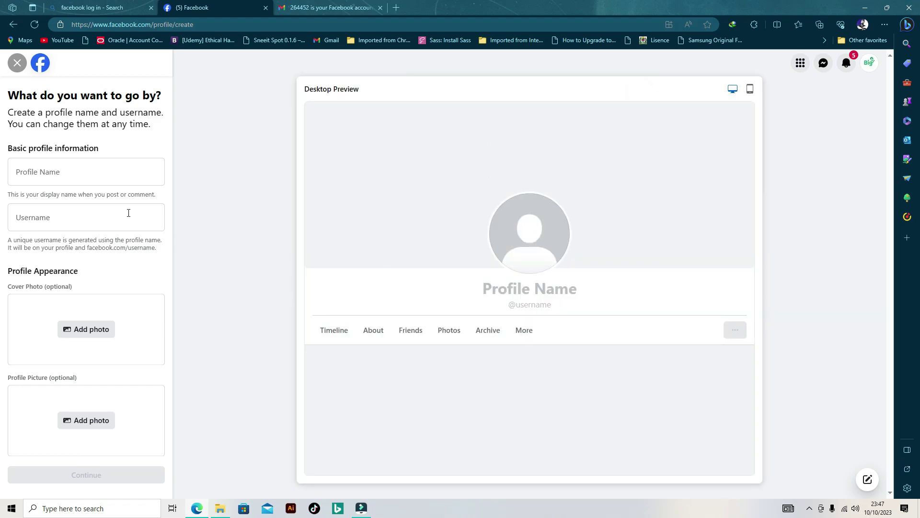
Enter Suitlandmember as the new profile's name
click(67, 174)
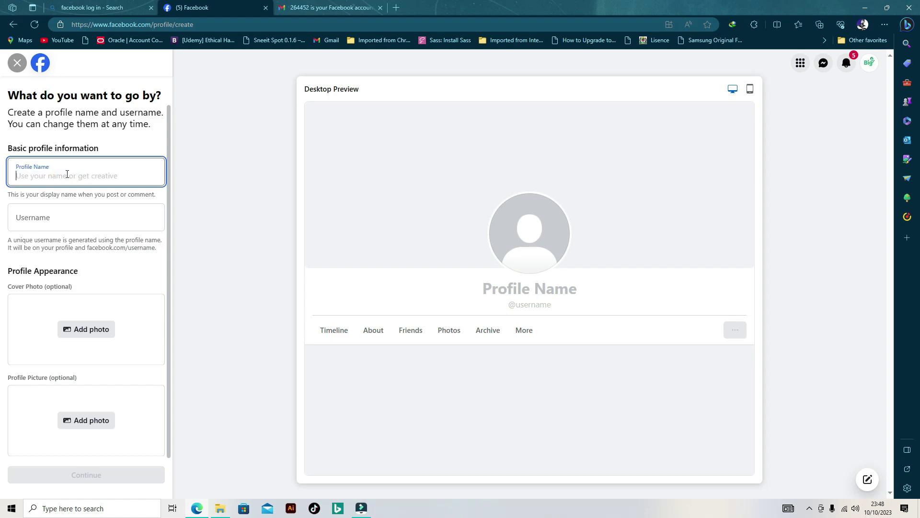
text(S)
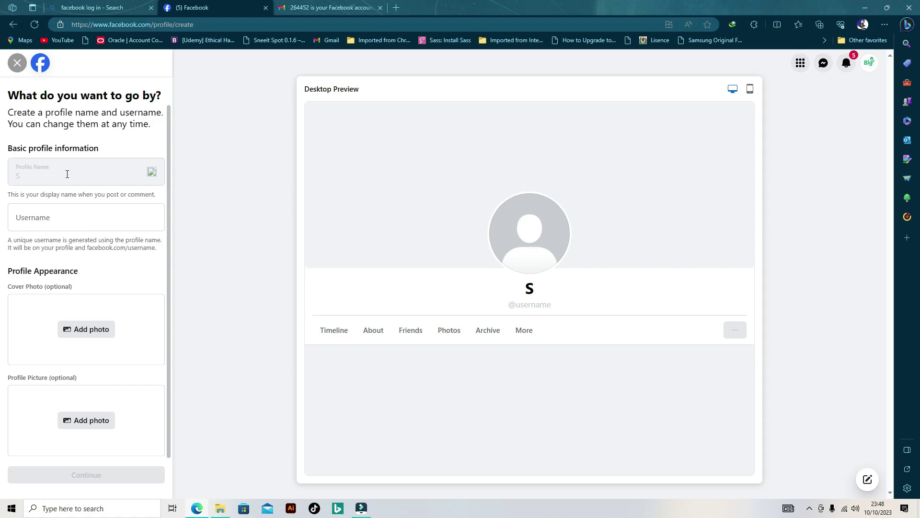
text(uitlandme)
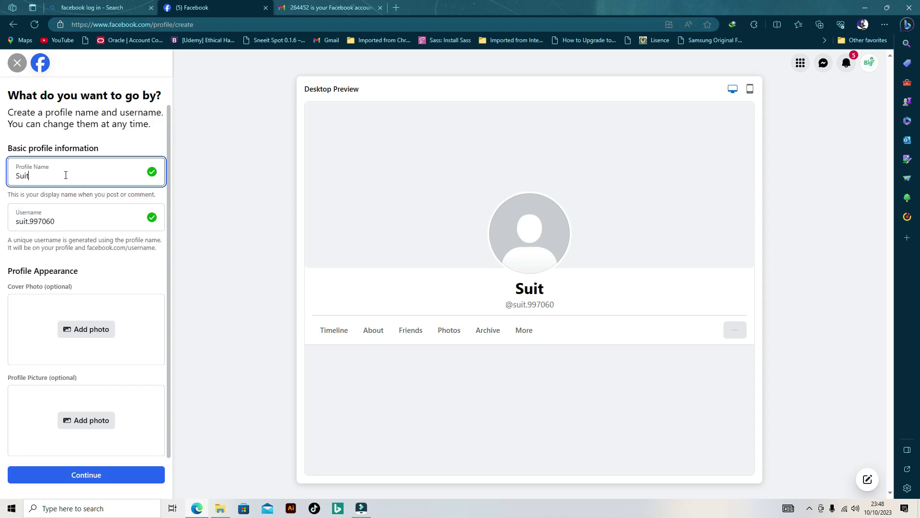
click(64, 174)
text(mber)
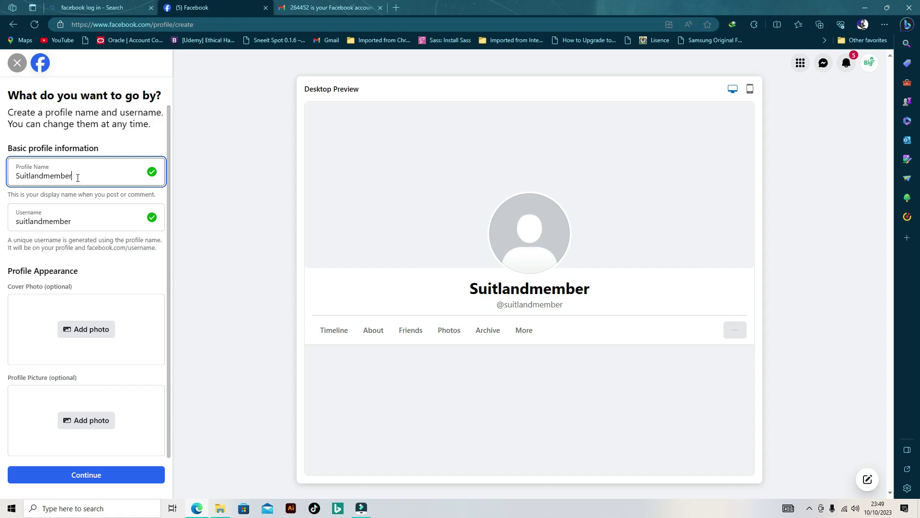
drag(75, 176, 15, 176)
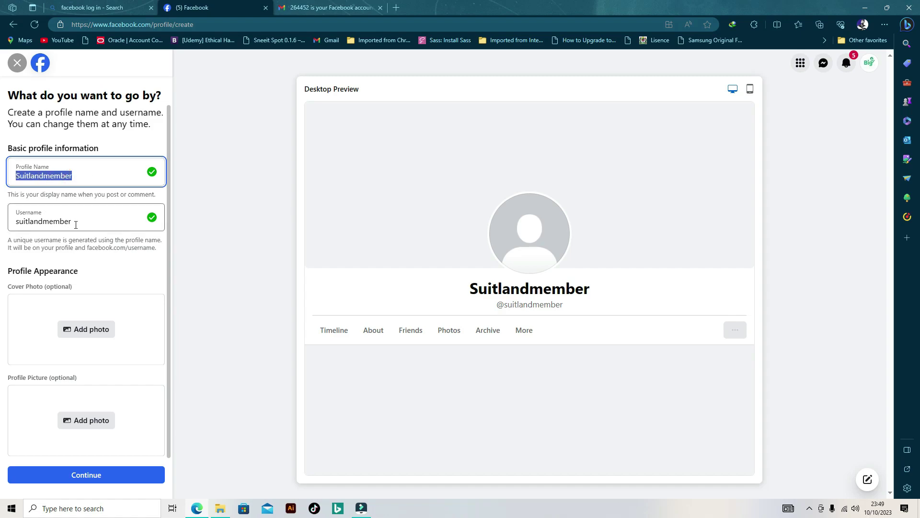
drag(75, 224, 15, 222)
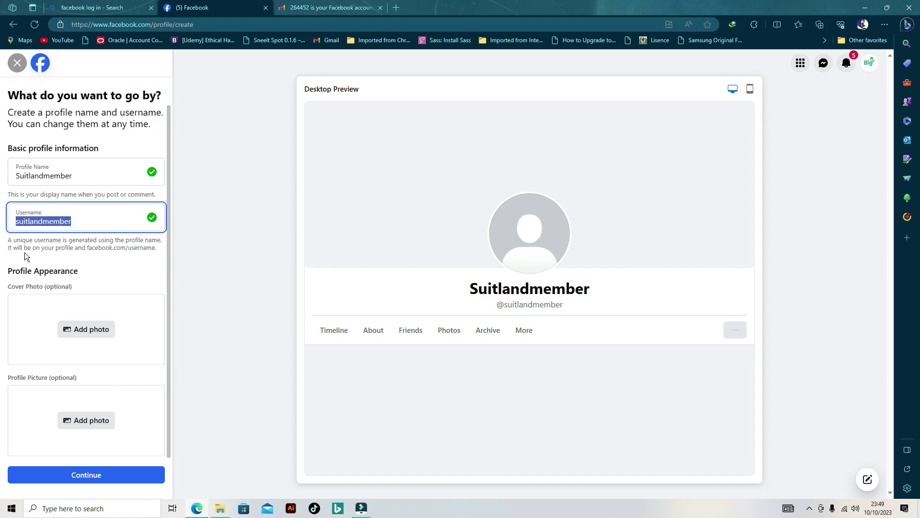
click(76, 221)
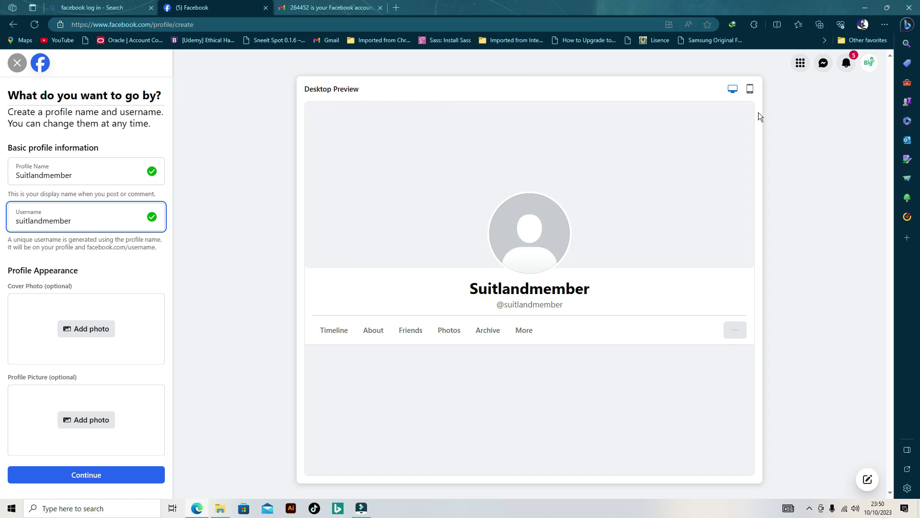
Add the Back Pain picture as the new profile's cover photo and reposition it to show the lower part of the image
click(87, 327)
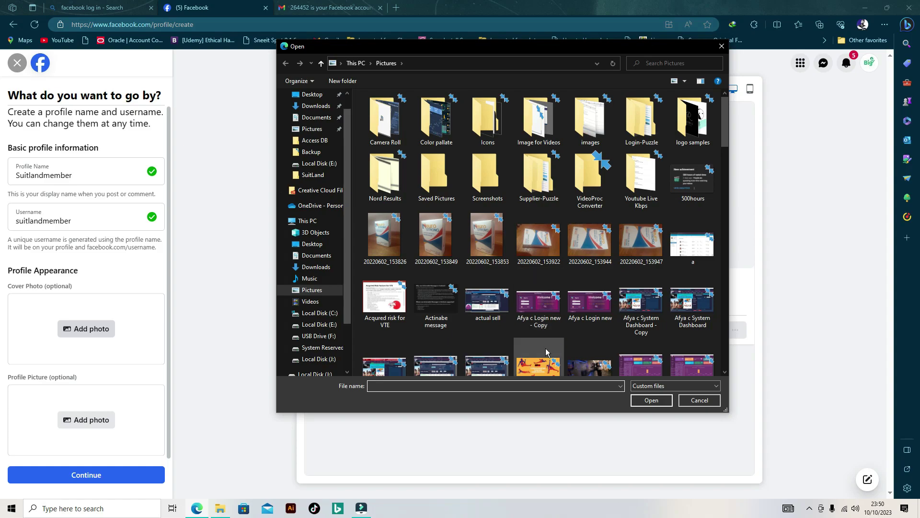
scroll(537, 287, down, 3)
click(590, 276)
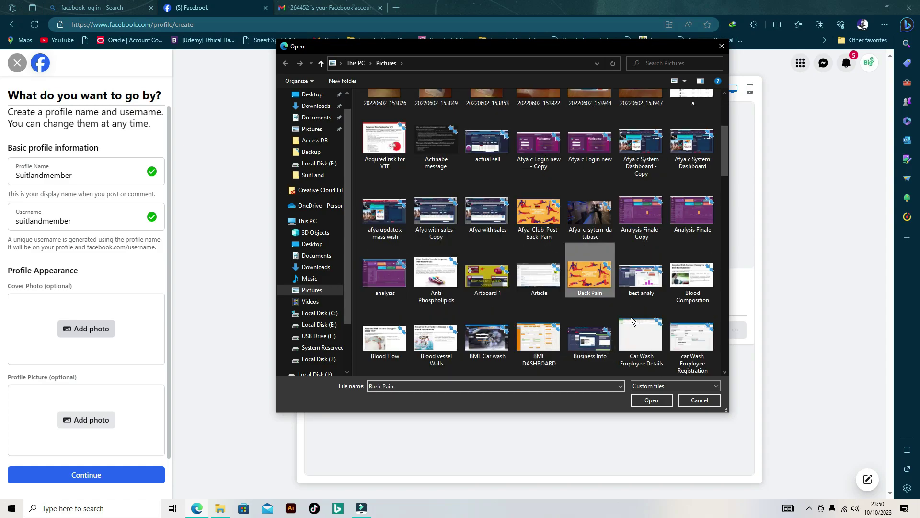
click(651, 401)
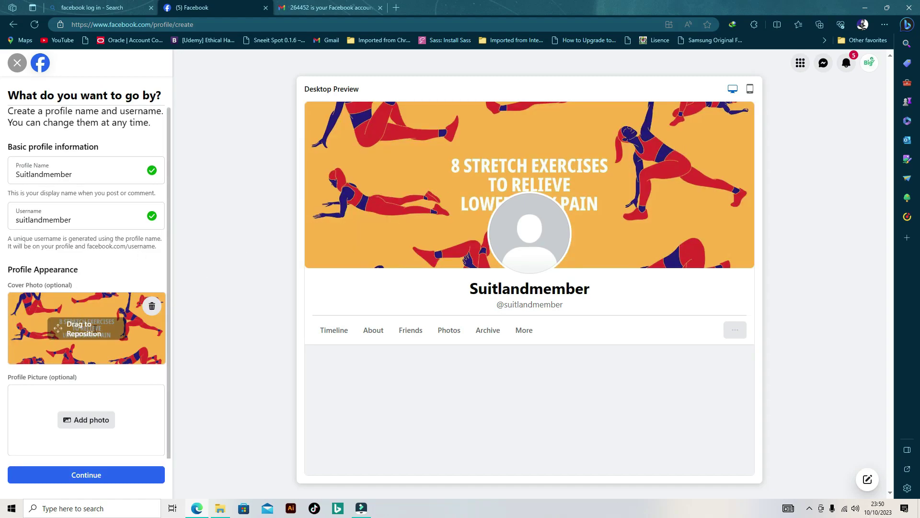
mouse_move(105, 309)
mouse_down()
mouse_move(105, 327)
mouse_move(106, 312)
mouse_up()
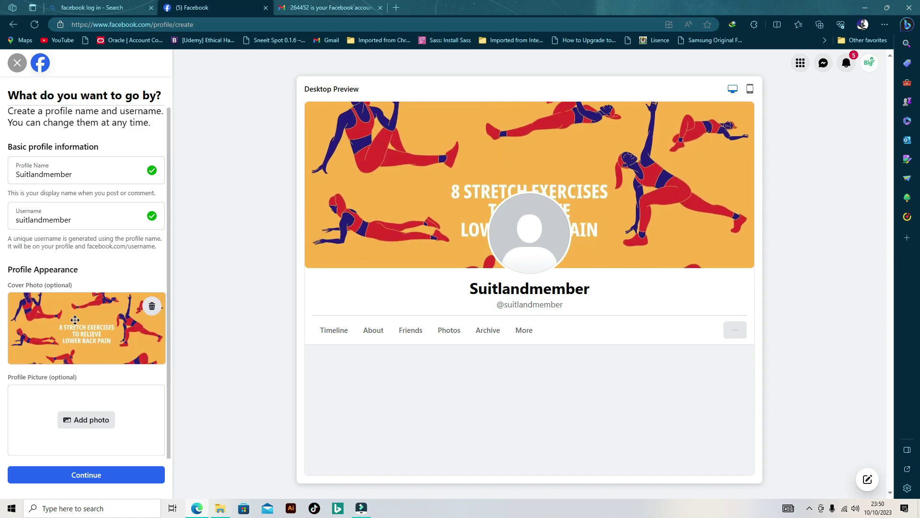
mouse_move(86, 310)
mouse_down()
mouse_move(84, 334)
mouse_move(91, 294)
mouse_up()
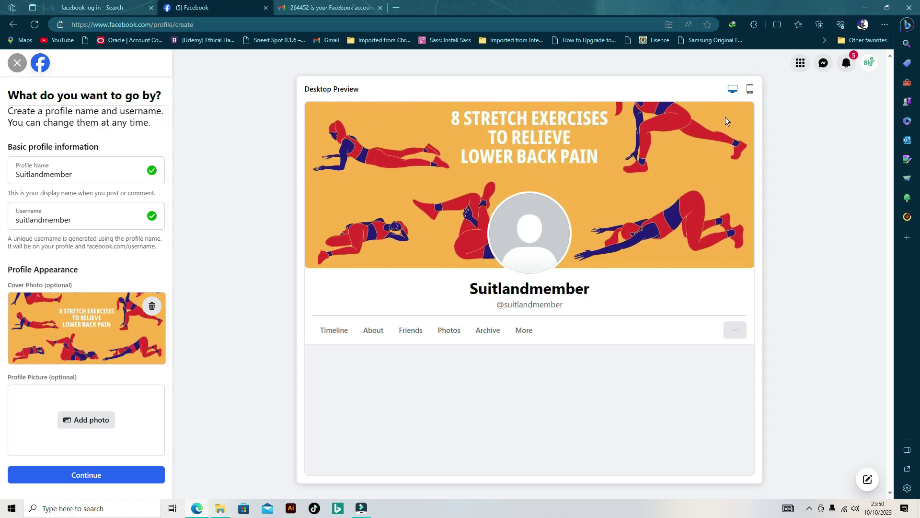
Check how the cover photo looks in the mobile preview and return to the desktop preview
click(750, 89)
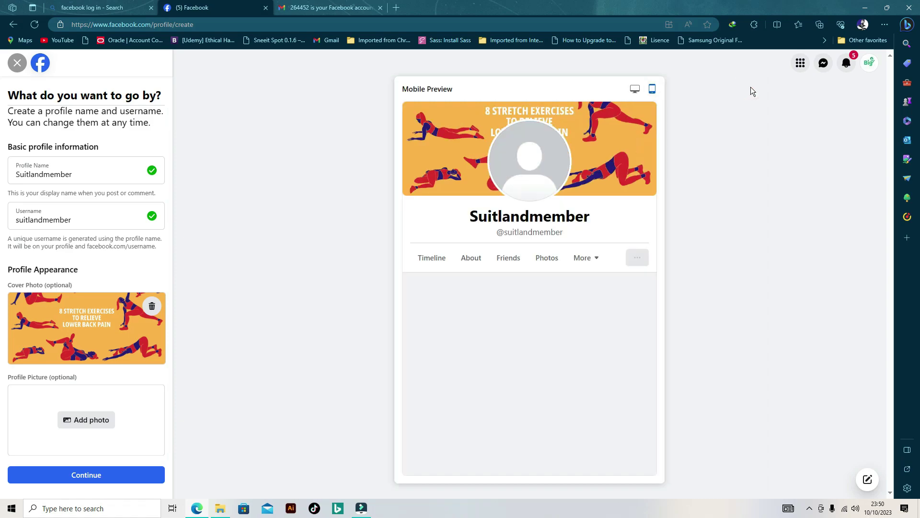
click(635, 89)
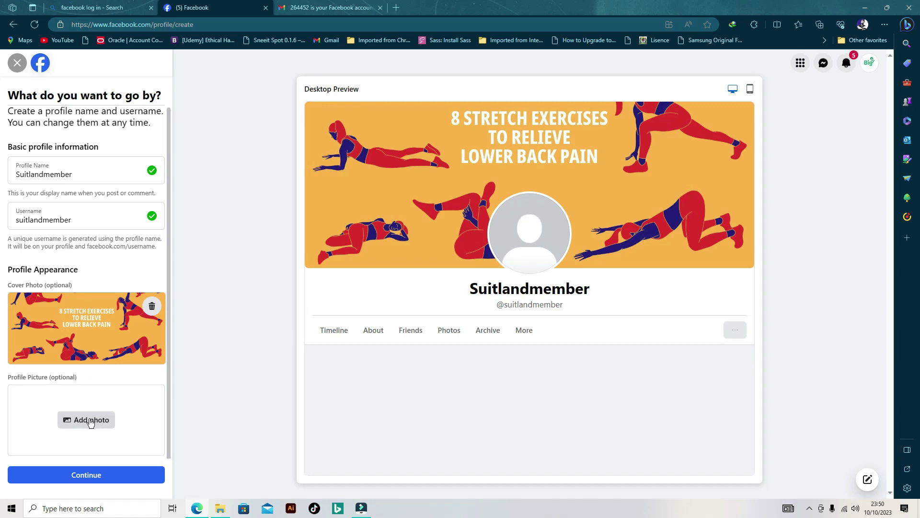
Add the honey picture from the Pictures folder as the new profile's profile picture
click(76, 419)
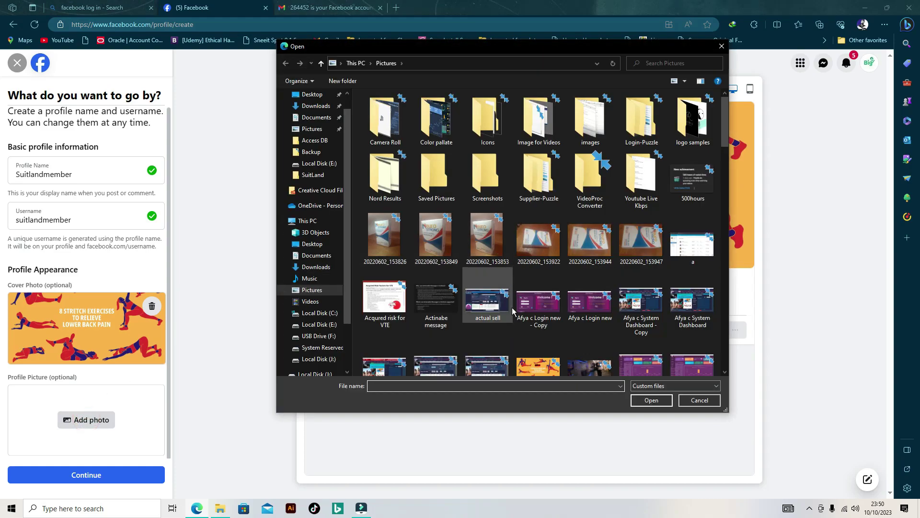
scroll(480, 269, down, 8)
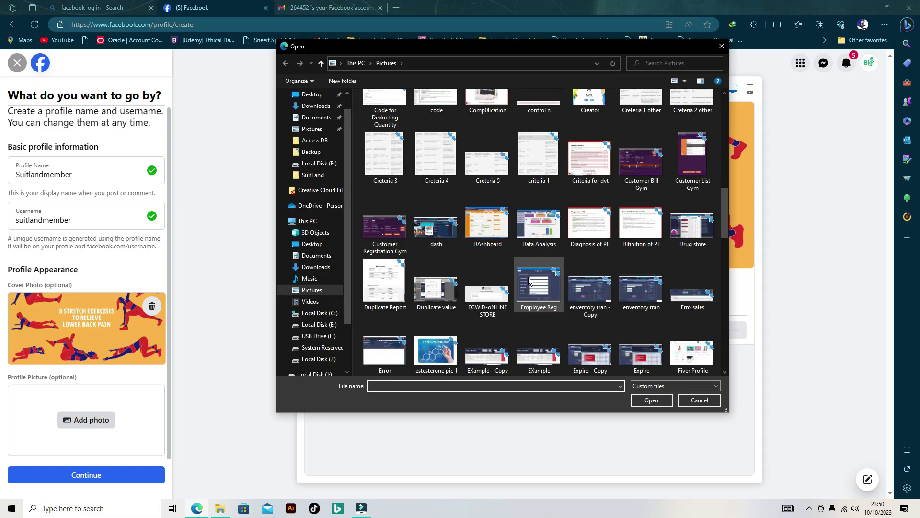
scroll(529, 281, up, 5)
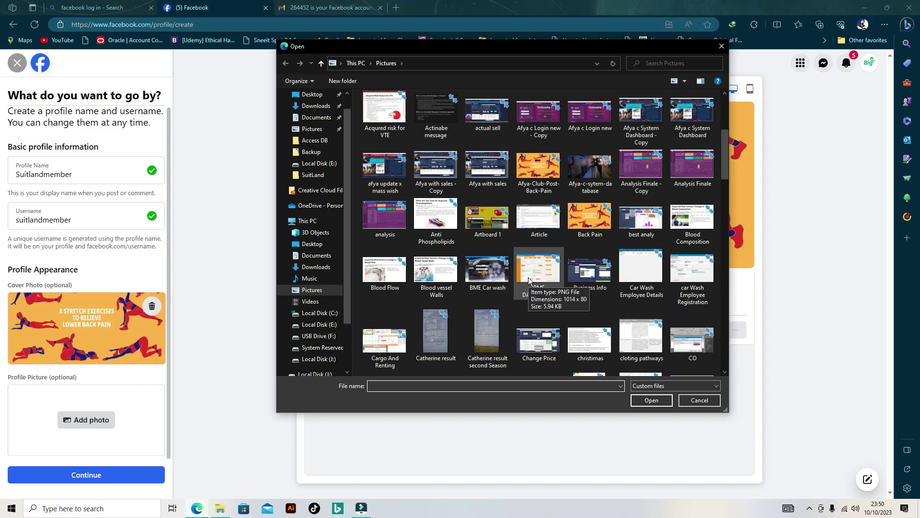
scroll(611, 219, down, 3)
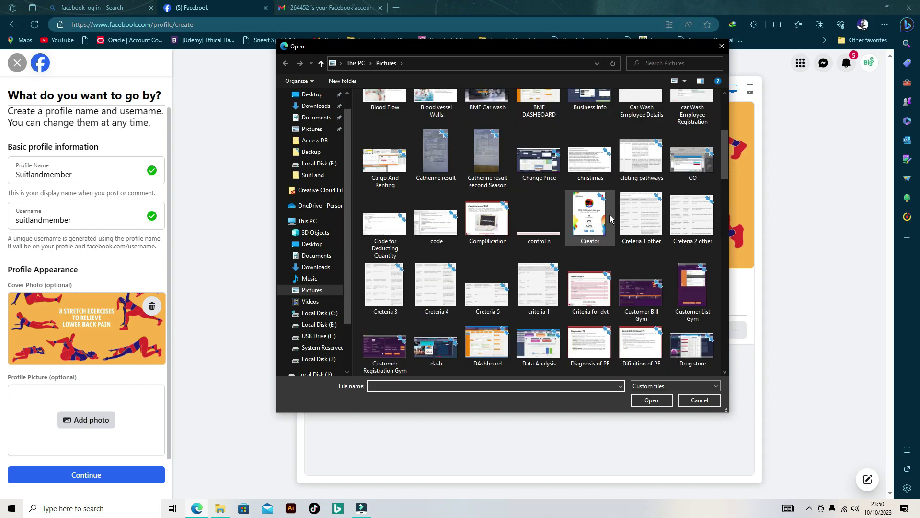
scroll(611, 219, down, 10)
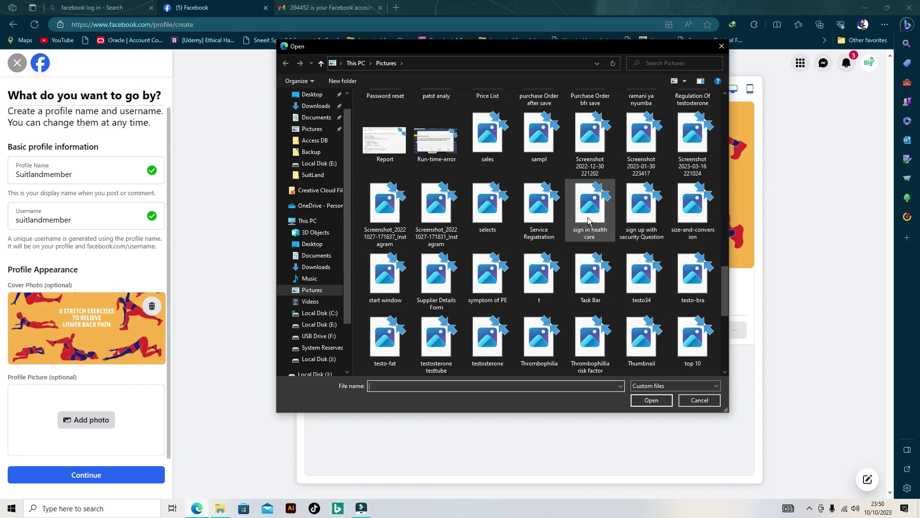
scroll(552, 238, up, 3)
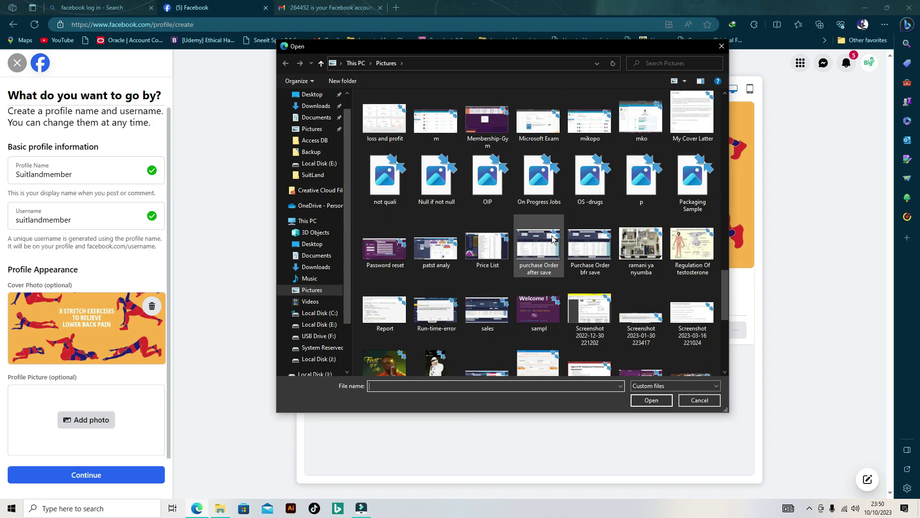
scroll(553, 238, up, 3)
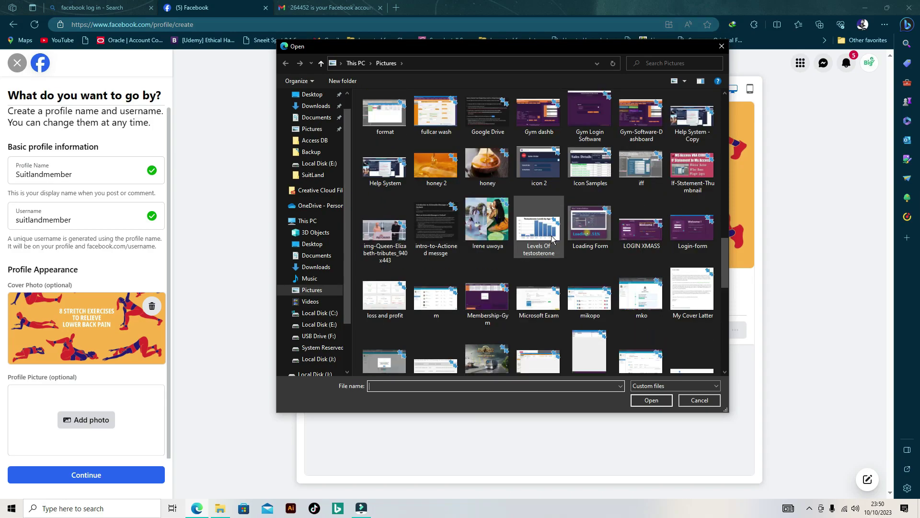
click(492, 171)
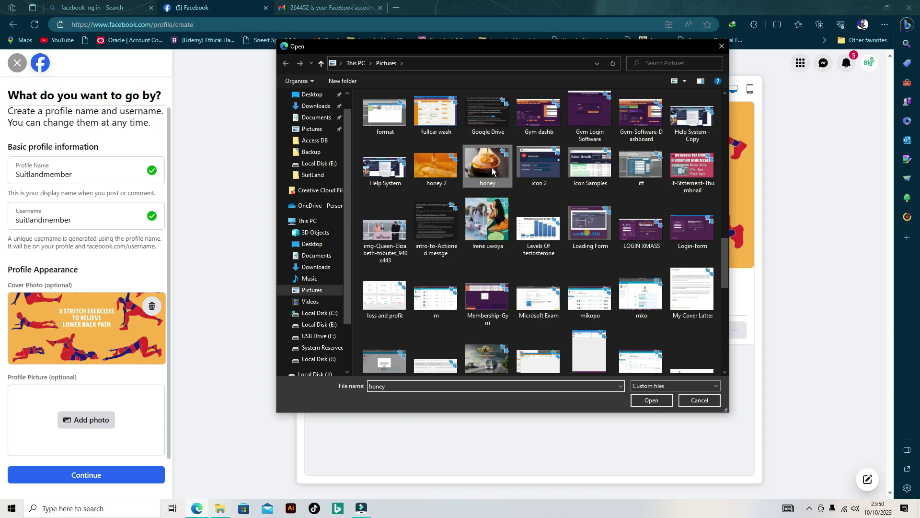
click(652, 400)
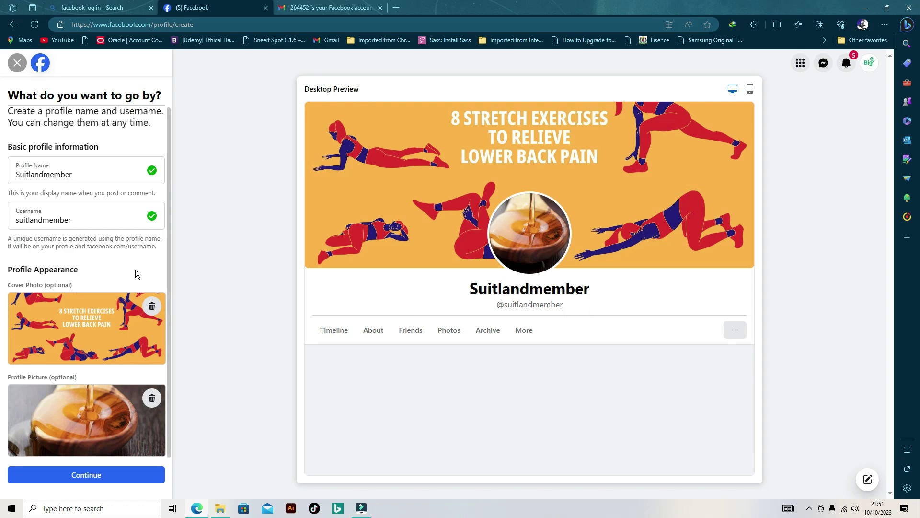
Continue to the important profile information and create the Suitlandmember profile
scroll(135, 271, down, 1)
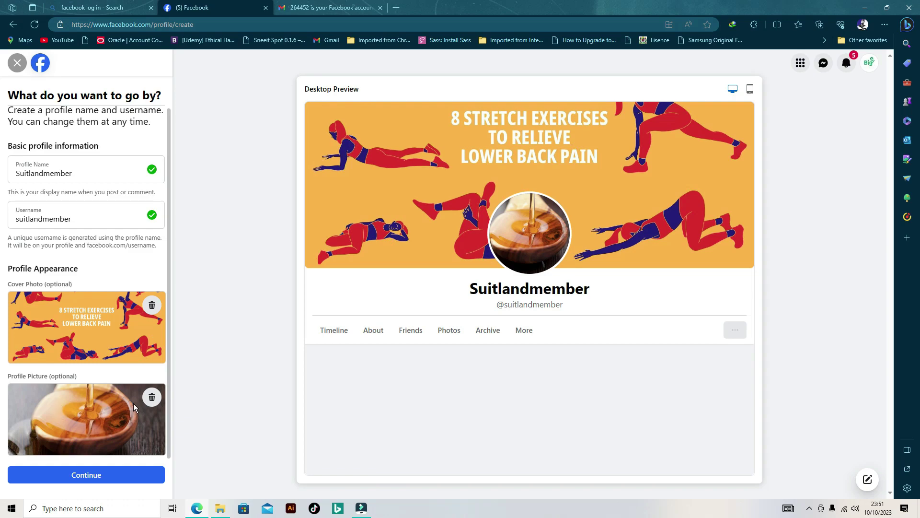
click(83, 477)
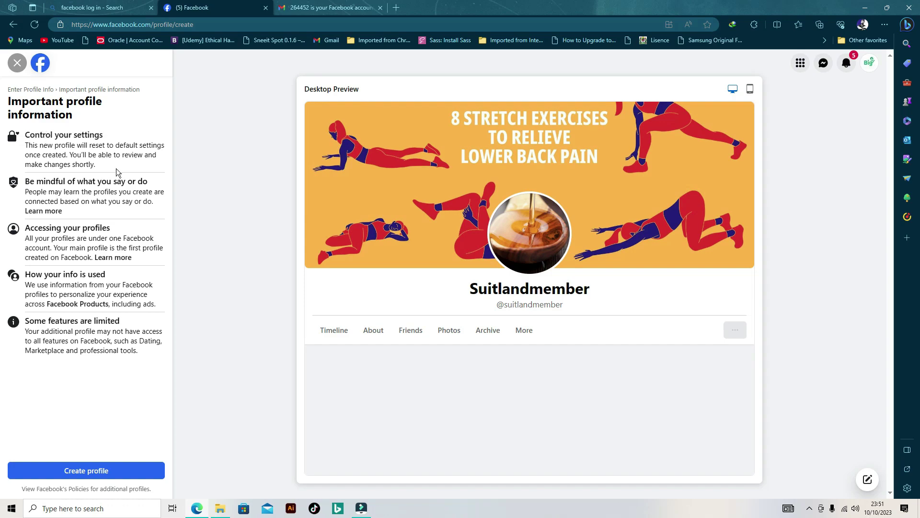
click(102, 472)
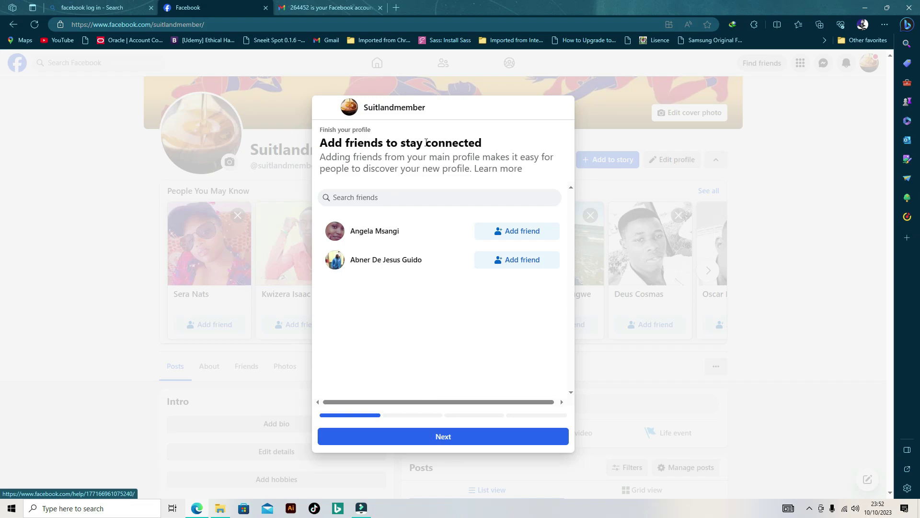
Finish the profile setup, skipping the suggested friends, groups and people to follow and leaving the profile settings unmanaged
click(442, 441)
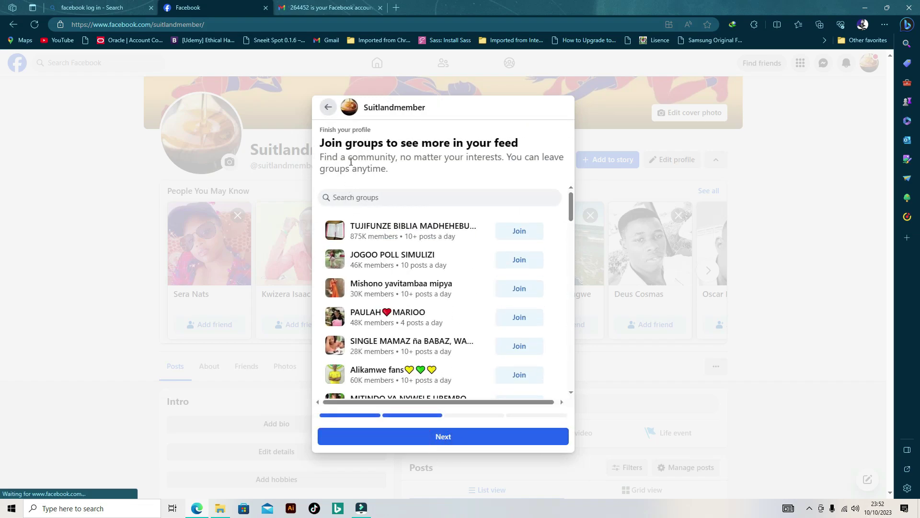
click(443, 436)
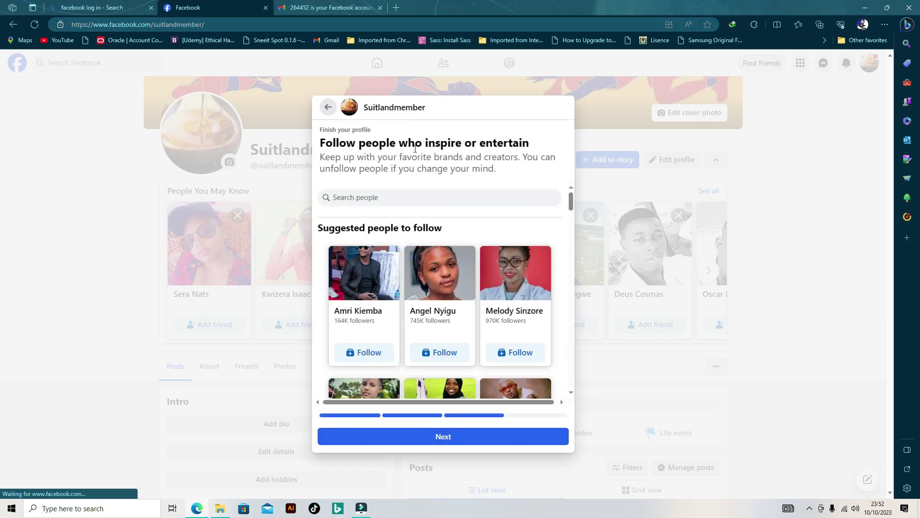
click(461, 442)
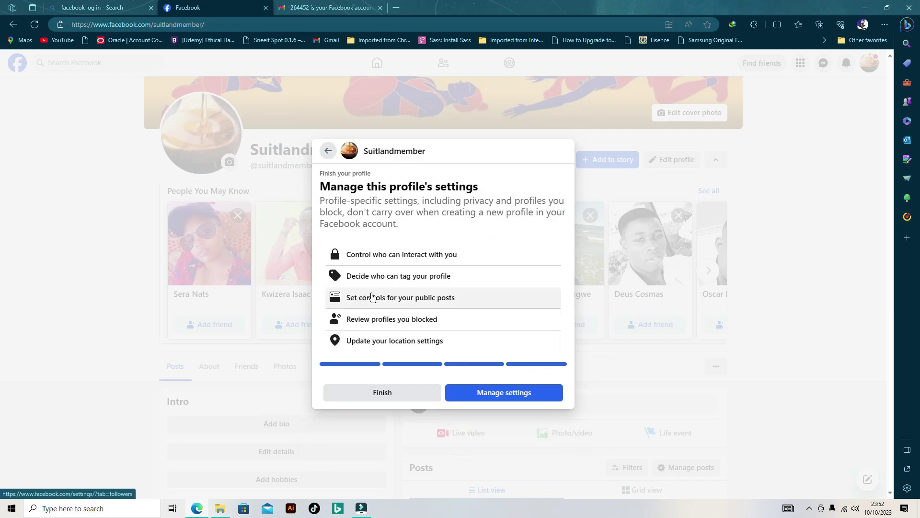
click(402, 393)
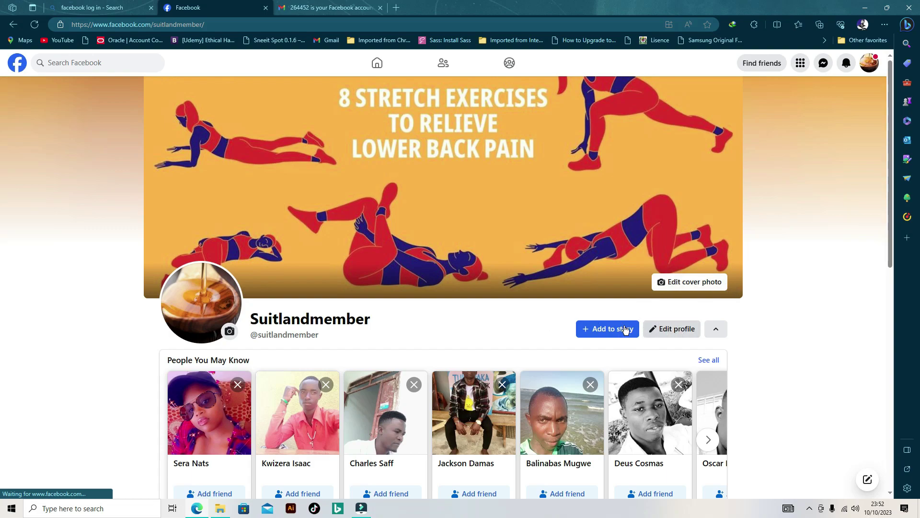
Look over the new profile page, open the bio entry in the intro section and cancel it
scroll(464, 294, down, 8)
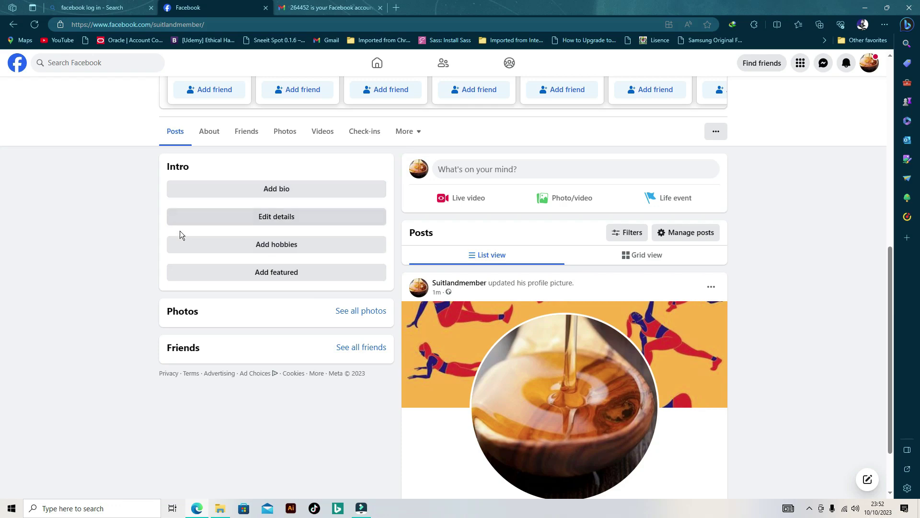
scroll(249, 358, down, 2)
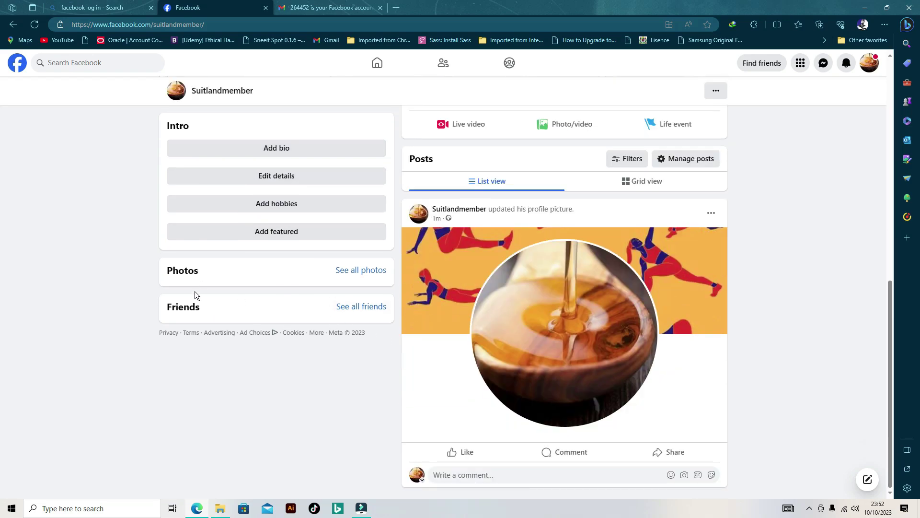
scroll(211, 241, up, 2)
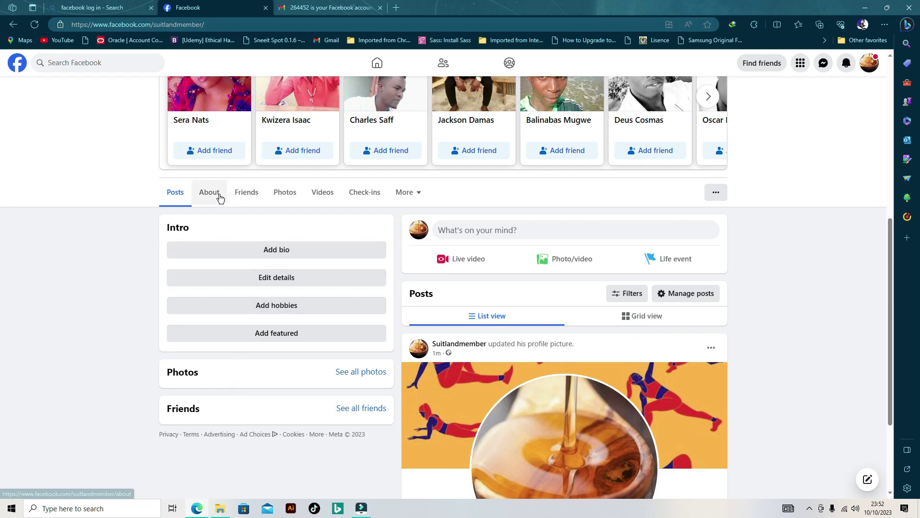
click(276, 250)
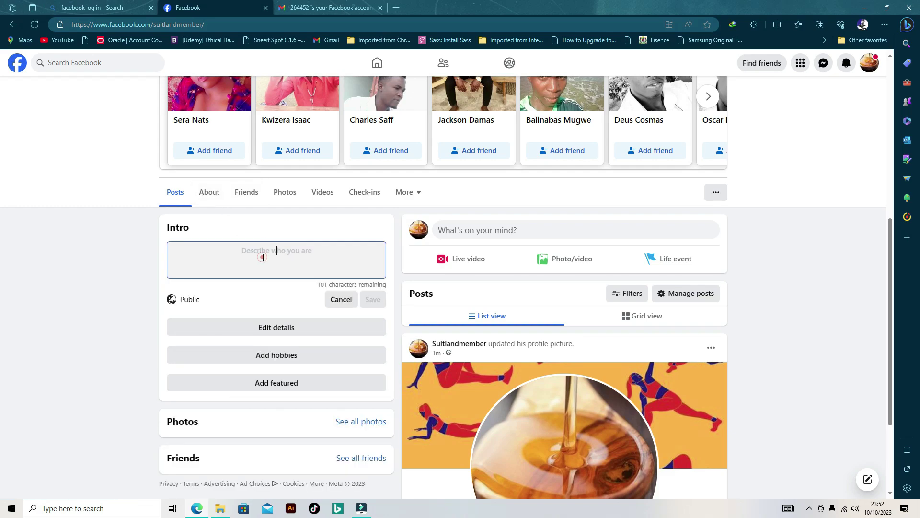
click(326, 252)
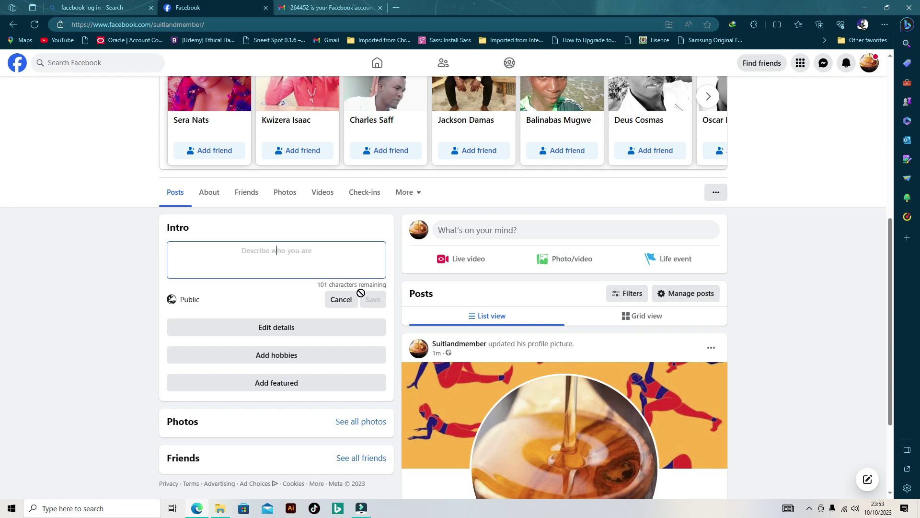
click(347, 303)
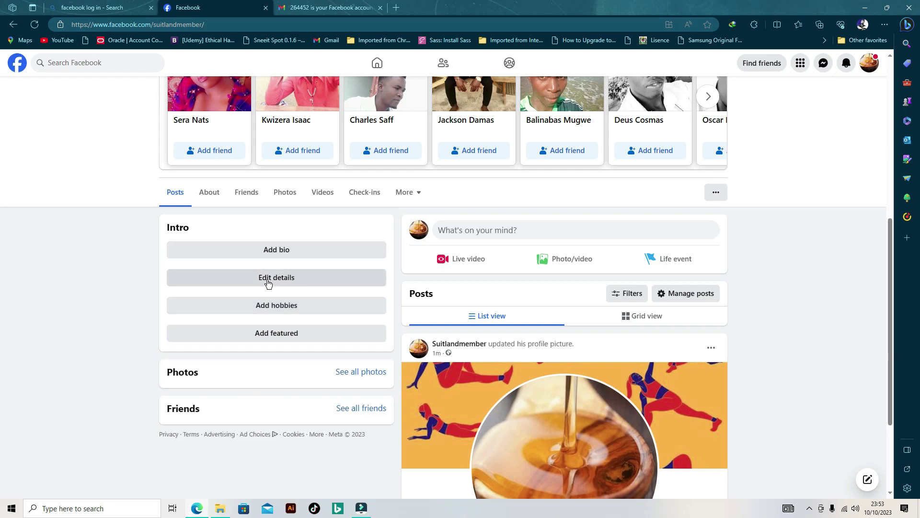
Review the intro details that can be added, from work and education to websites and social links, and cancel
click(268, 278)
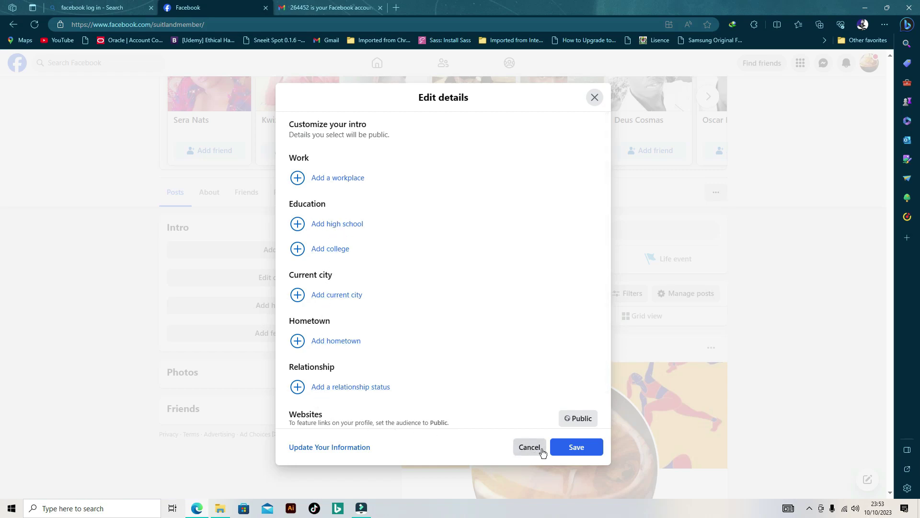
scroll(345, 381, down, 1)
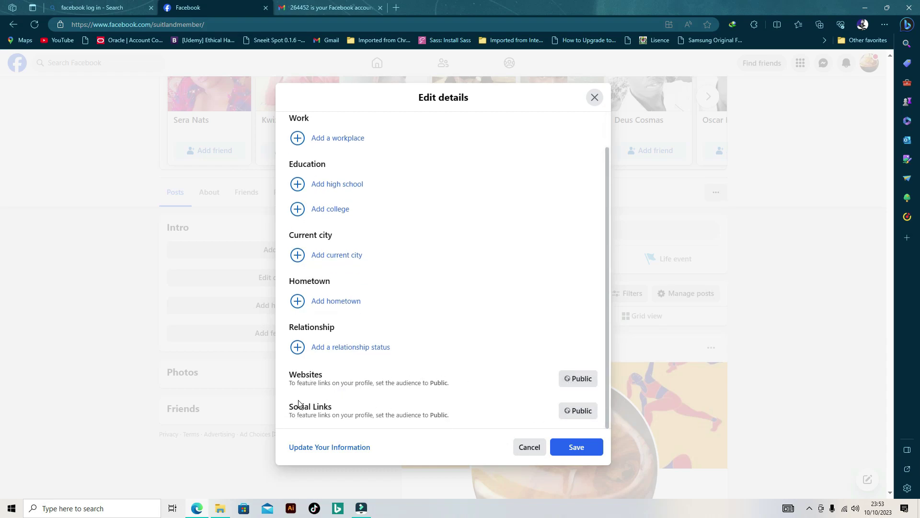
click(529, 446)
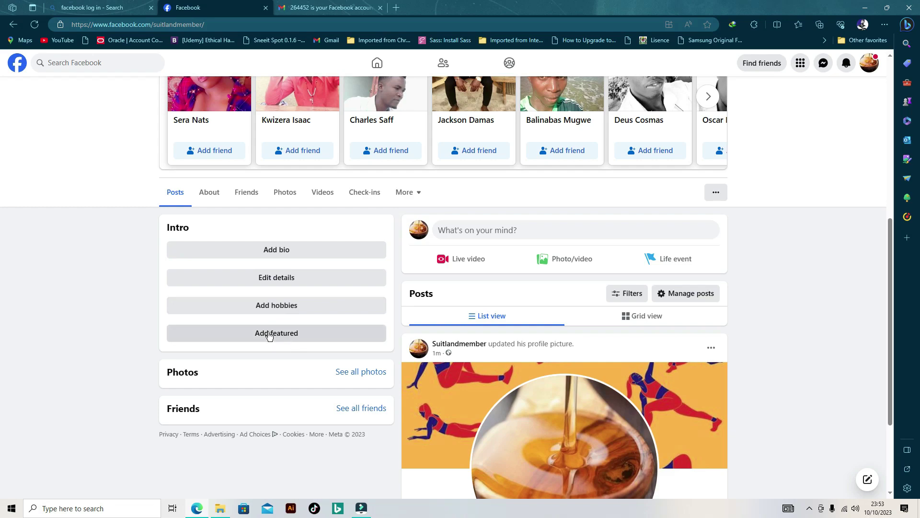
Start a new featured collection in the intro section using the suggested photo of honey pouring over a wooden spoon
click(284, 337)
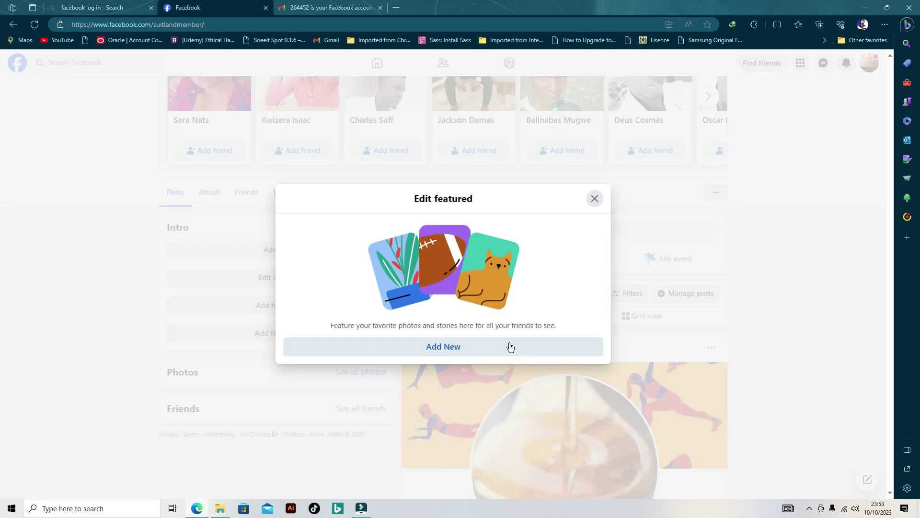
click(594, 199)
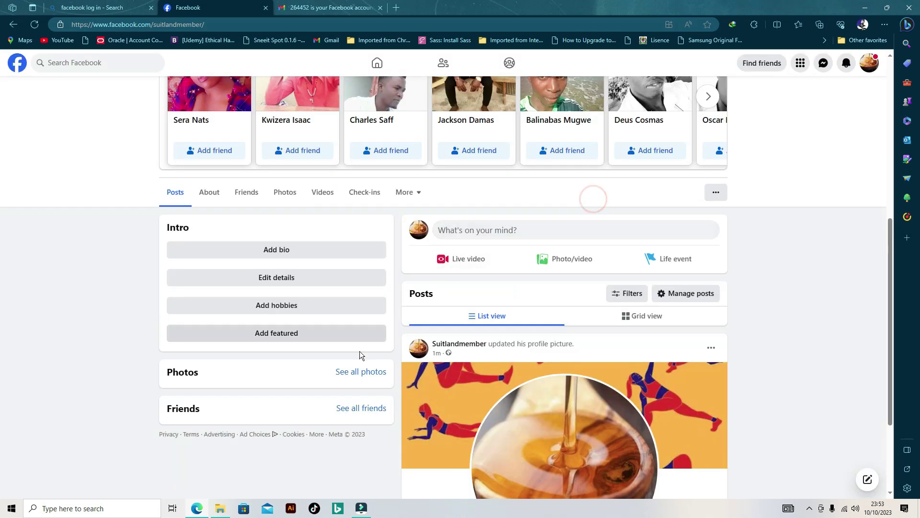
click(267, 334)
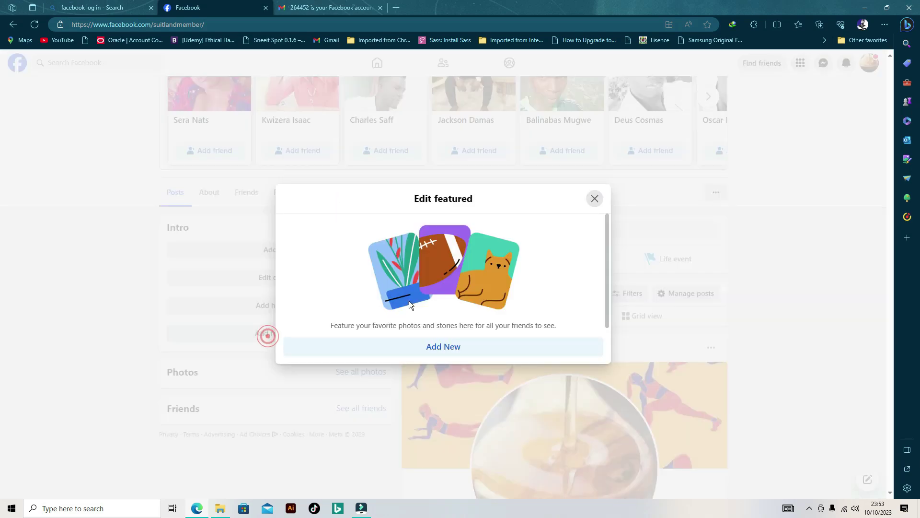
click(437, 345)
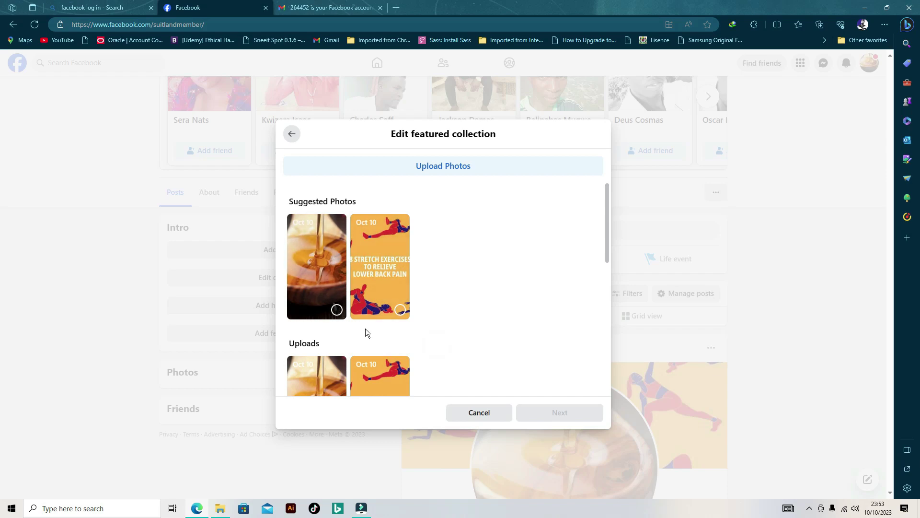
click(337, 311)
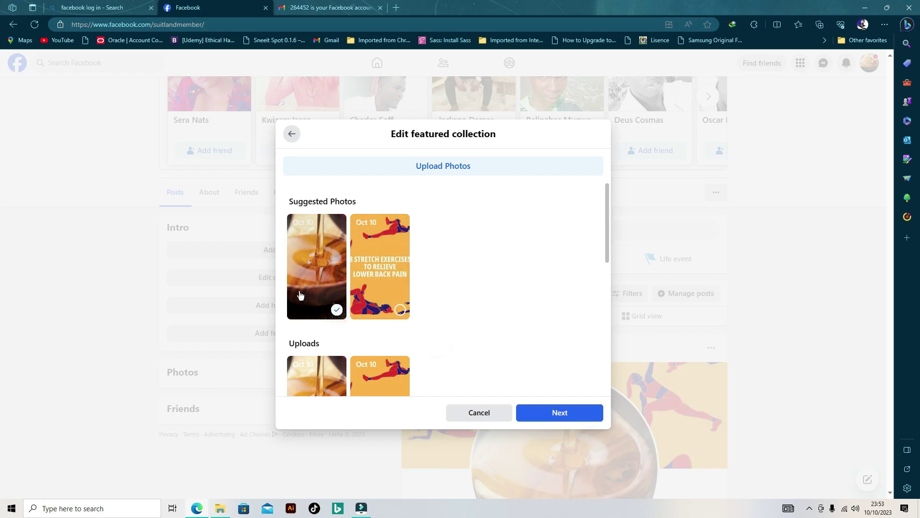
click(563, 417)
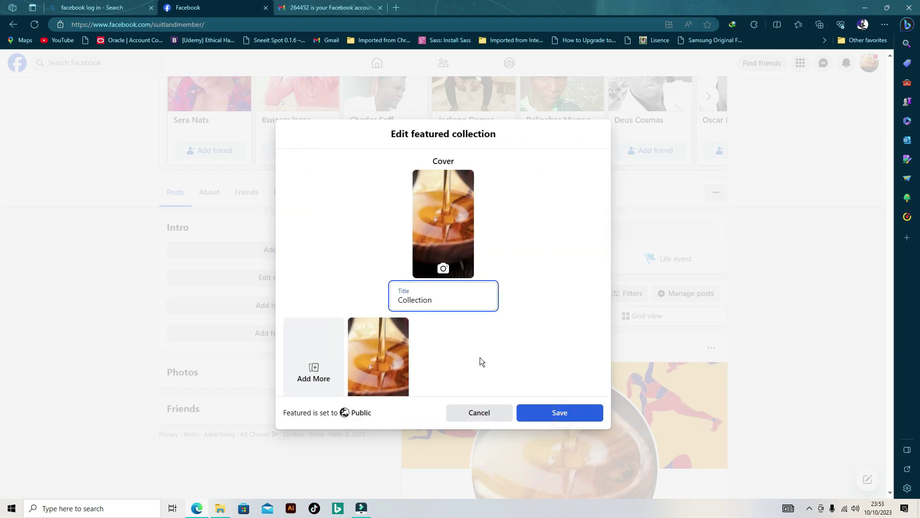
Title the featured collection Asali and save it
drag(453, 301, 385, 300)
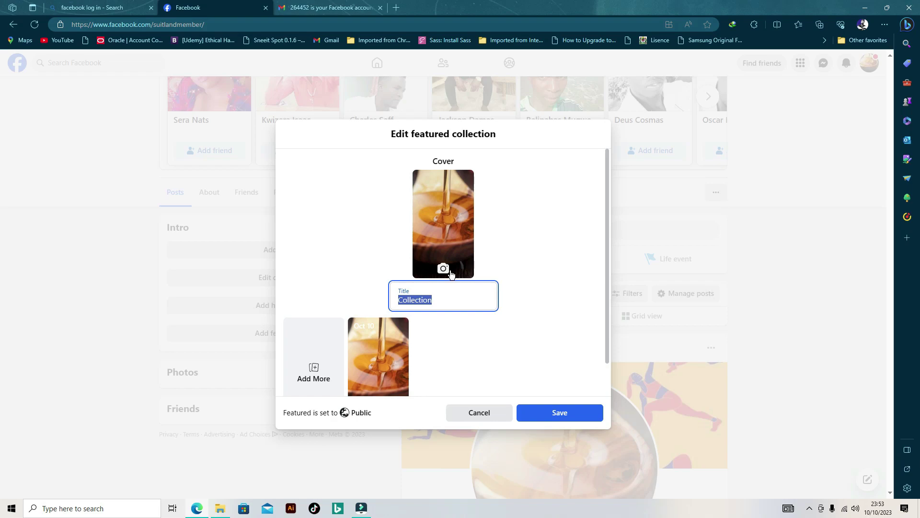
text(Asali)
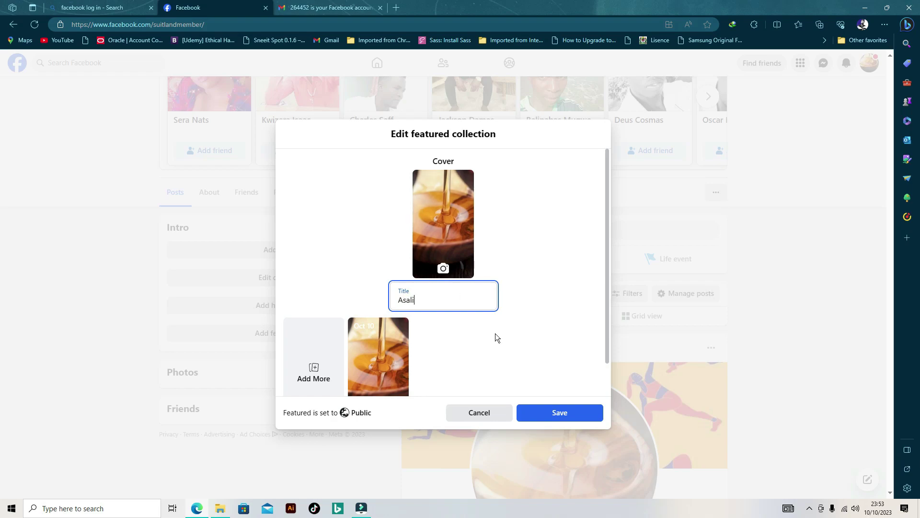
click(562, 413)
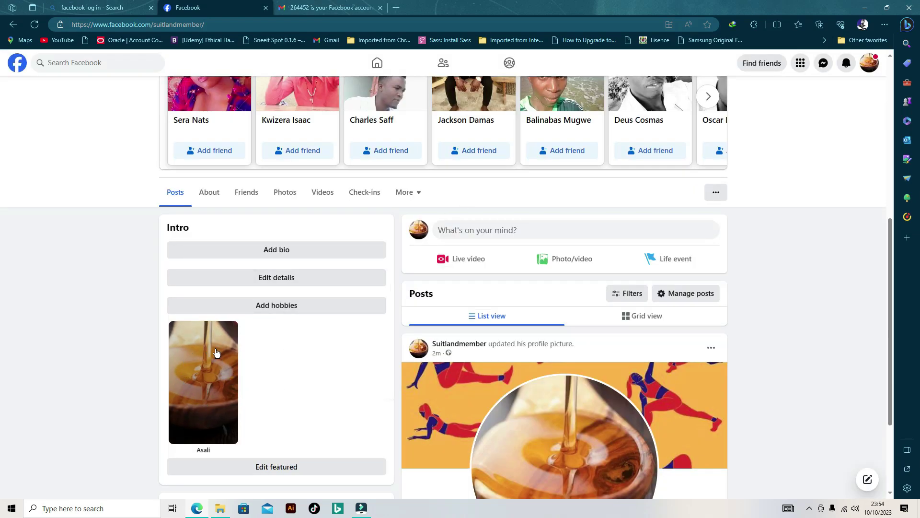
View the Asali featured collection in the story viewer and return to the profile page
scroll(317, 304, down, 2)
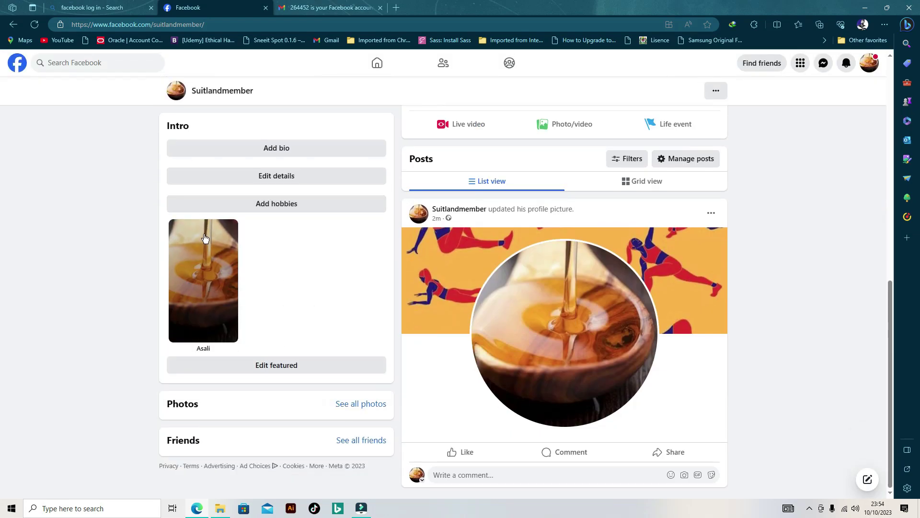
click(204, 326)
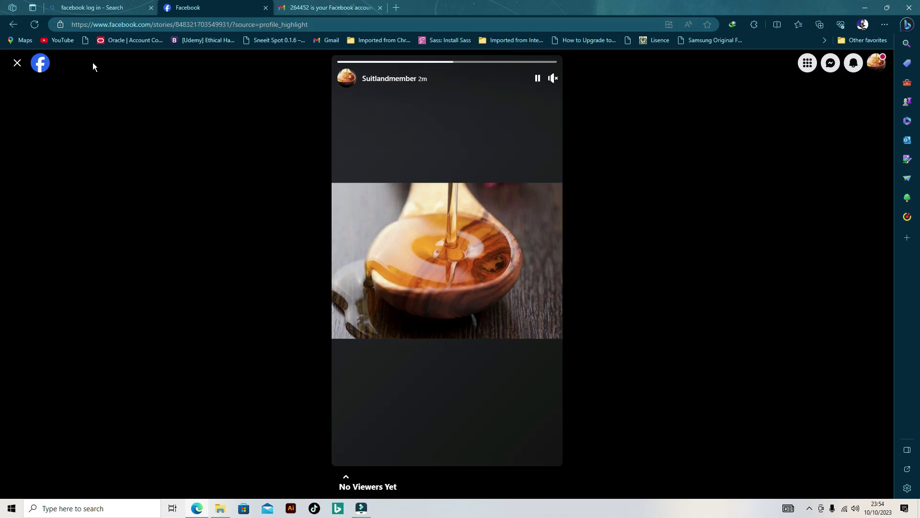
click(16, 67)
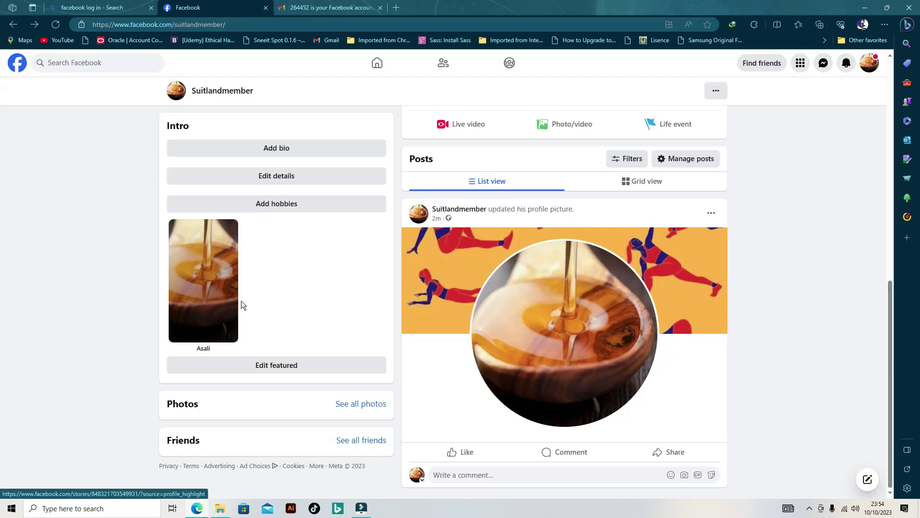
Review everything editable in the profile, from profile picture, cover and avatar to bio, intro, hobbies and featured, and close the profile editor
scroll(554, 404, up, 5)
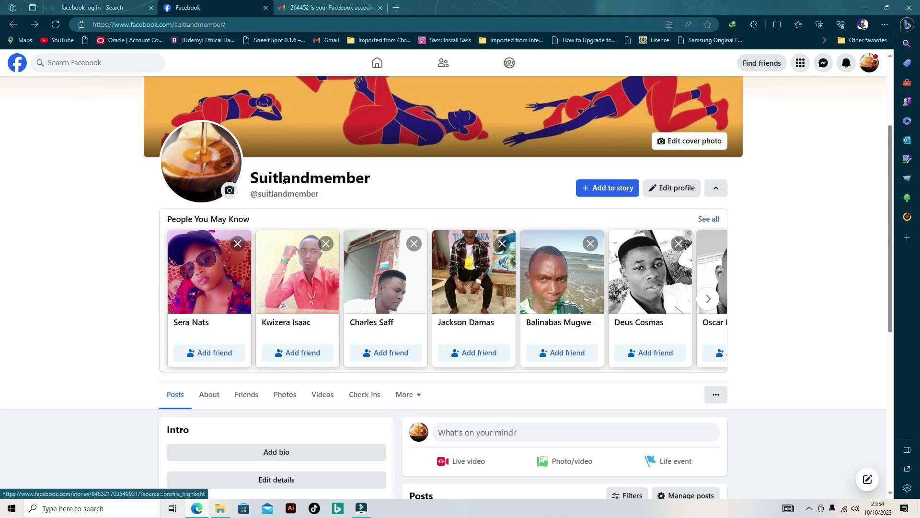
drag(252, 177, 378, 178)
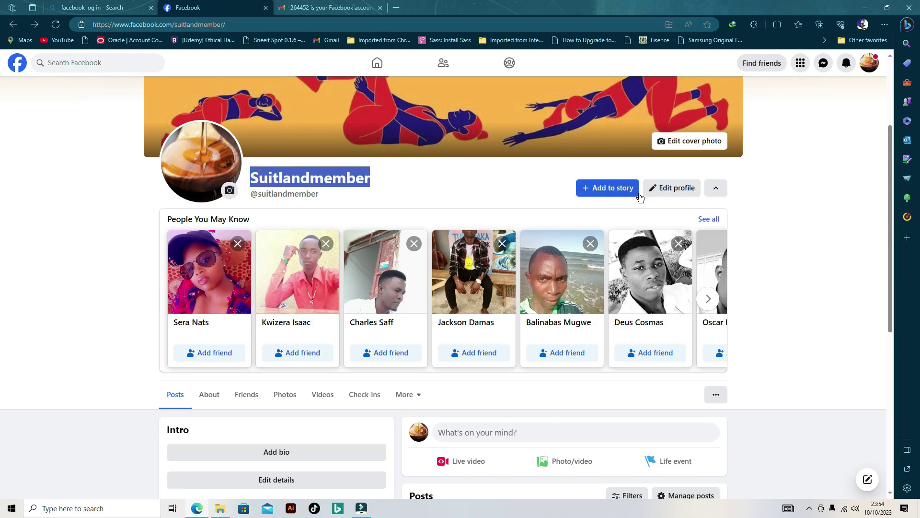
click(686, 191)
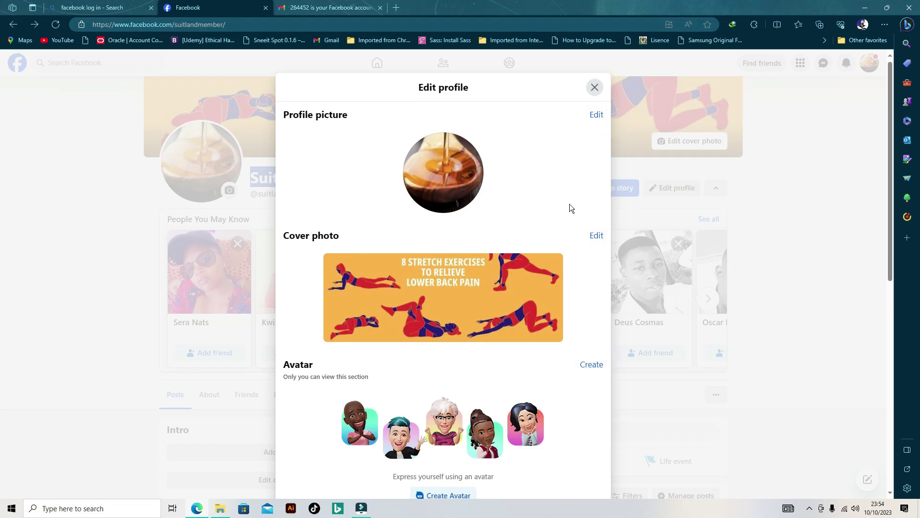
scroll(570, 204, down, 2)
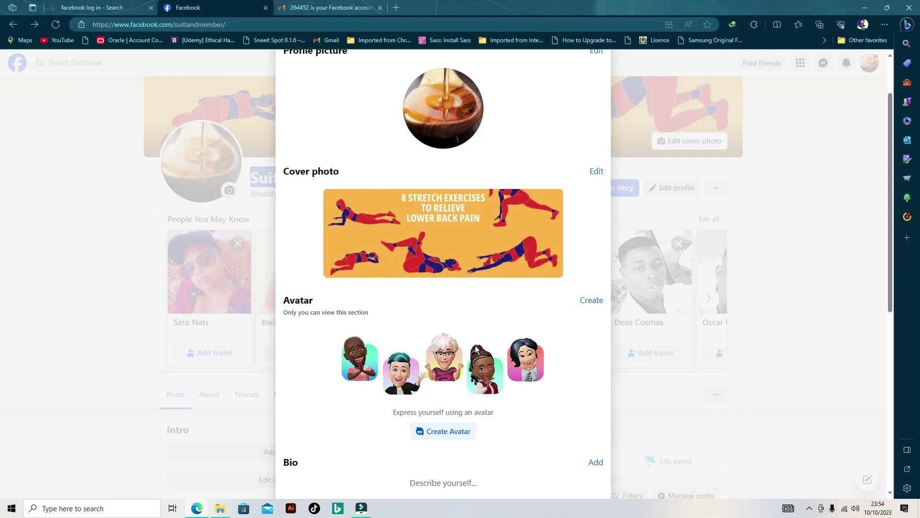
scroll(476, 348, down, 4)
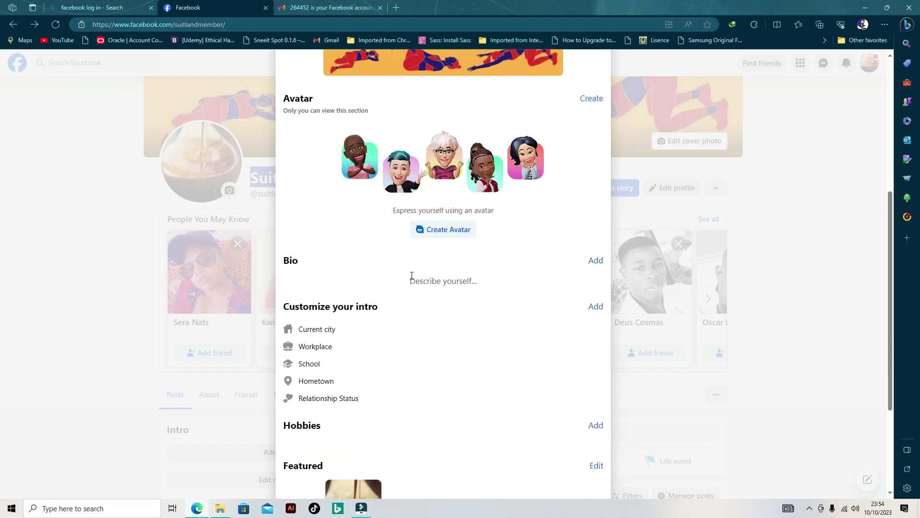
drag(415, 281, 591, 259)
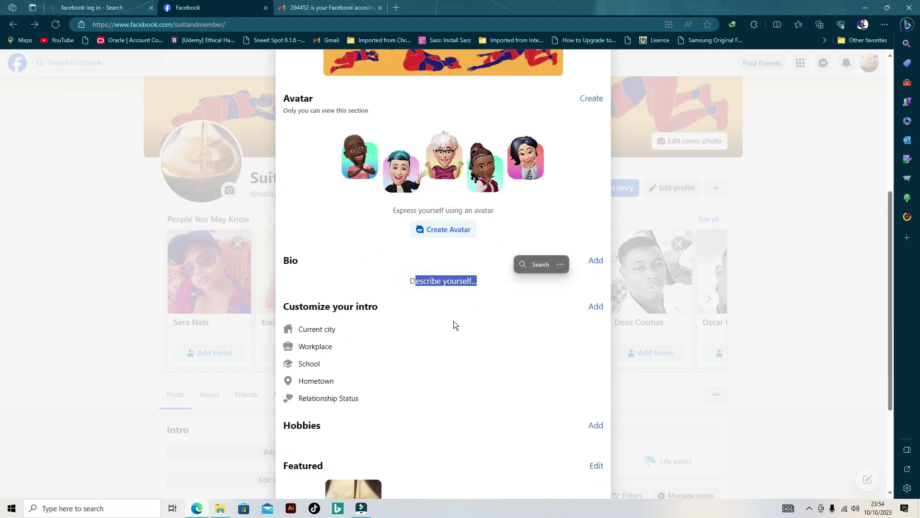
scroll(453, 321, down, 3)
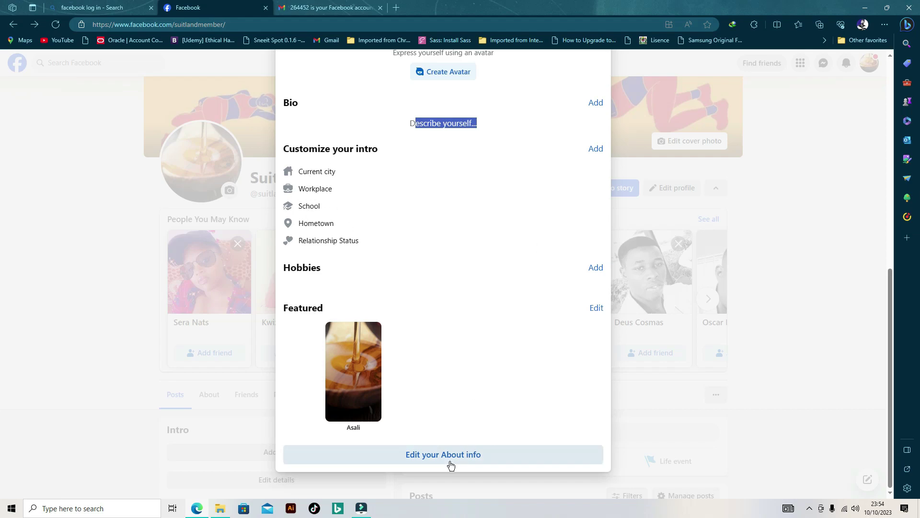
scroll(507, 137, up, 8)
click(595, 91)
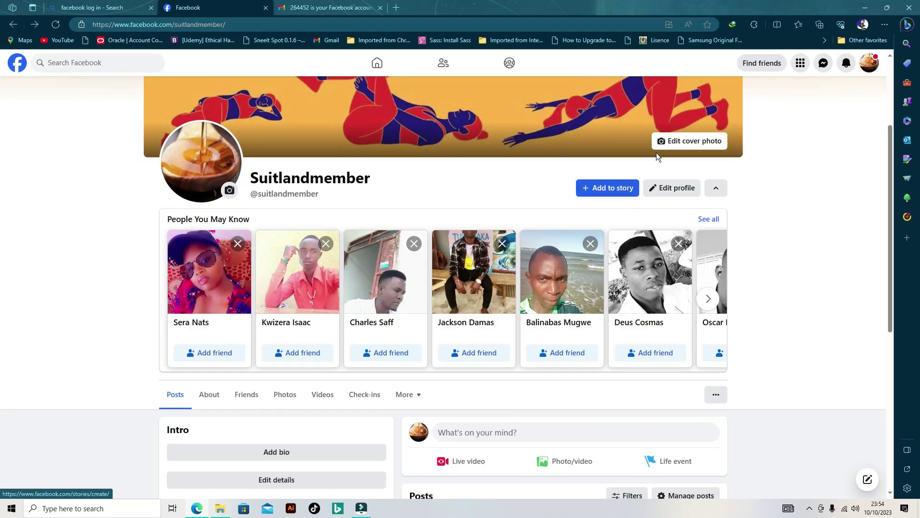
Look over the settings and privacy options of the Suitlandmember profile and open its general profile settings
click(871, 65)
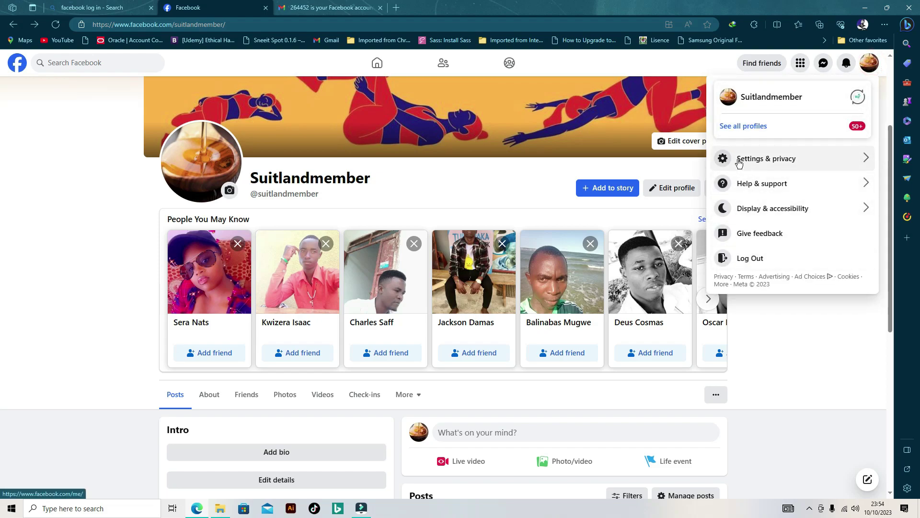
click(797, 160)
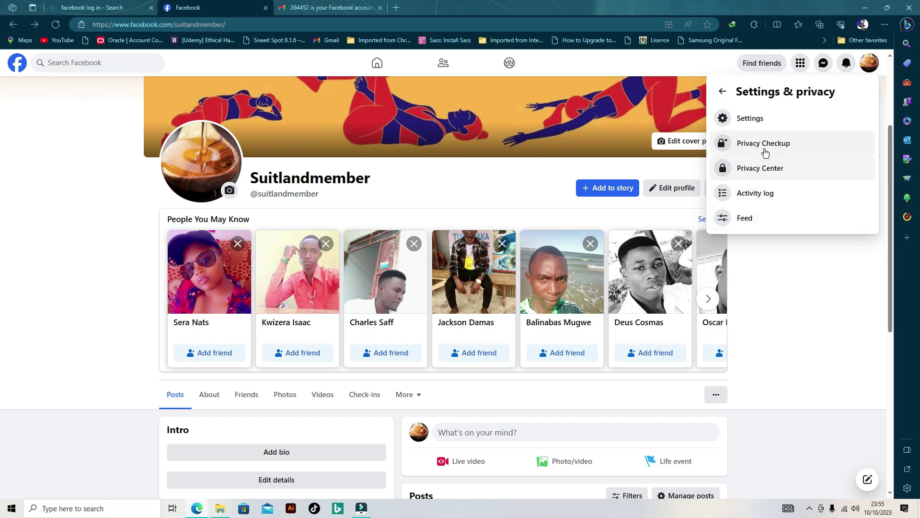
click(768, 120)
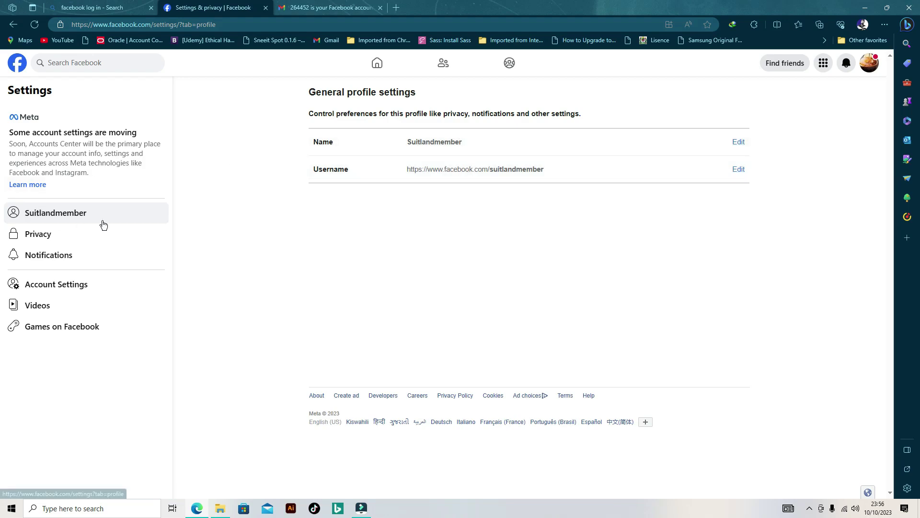
Review the privacy settings for activity, how people find and contact the profile, and message requests
click(45, 236)
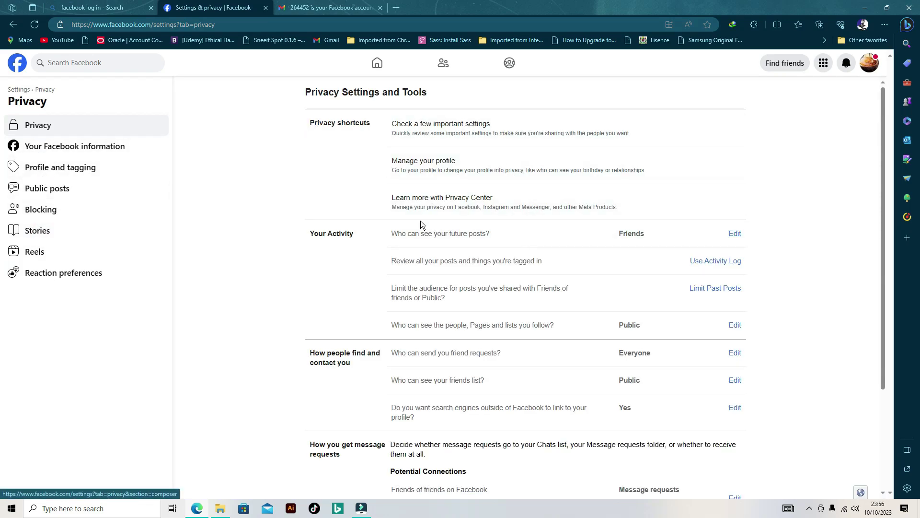
scroll(465, 306, down, 3)
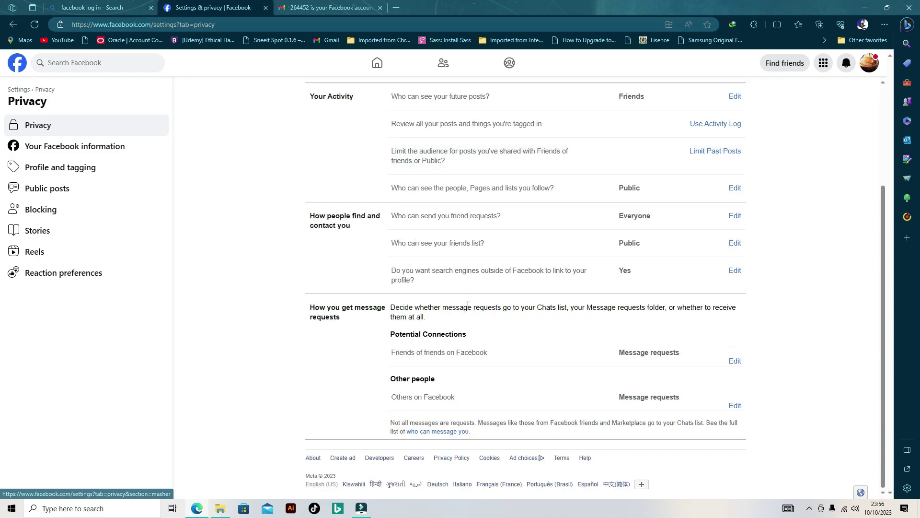
scroll(467, 306, up, 3)
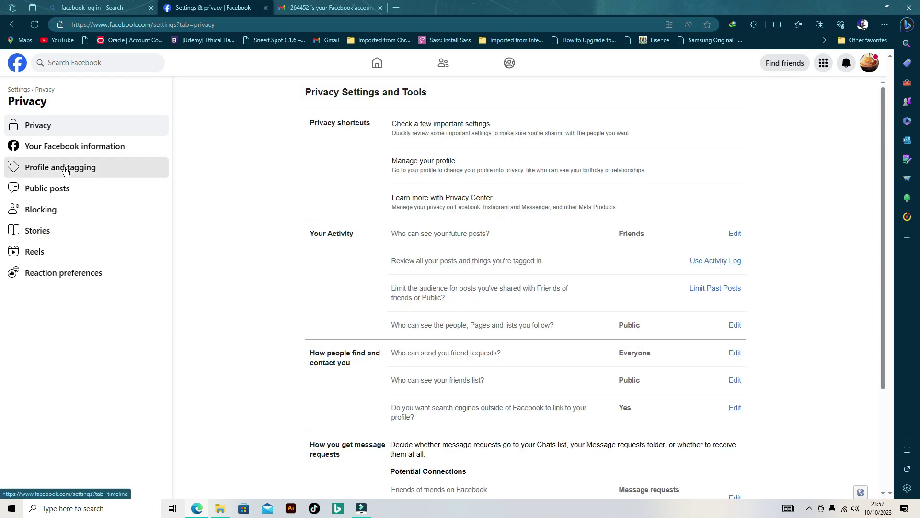
Look through the profile and tagging, reels, stories and blocking settings in the privacy section
click(65, 171)
click(53, 251)
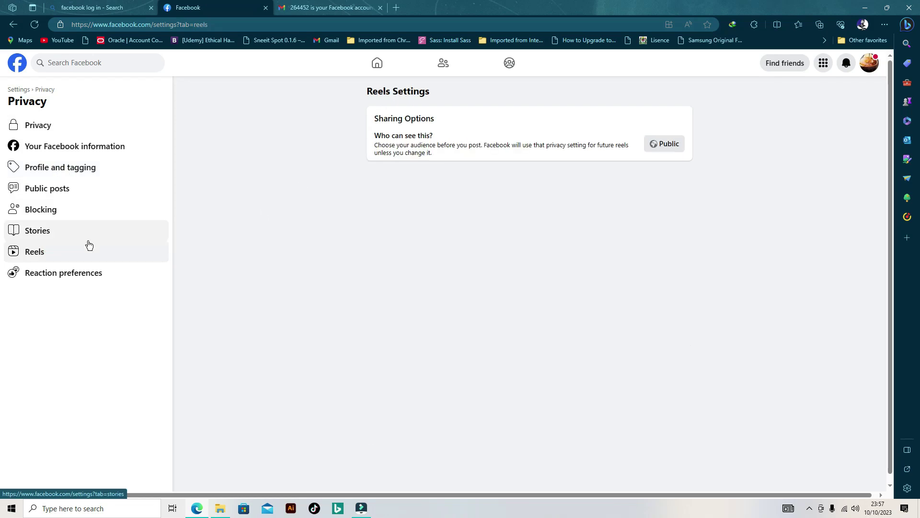
click(50, 232)
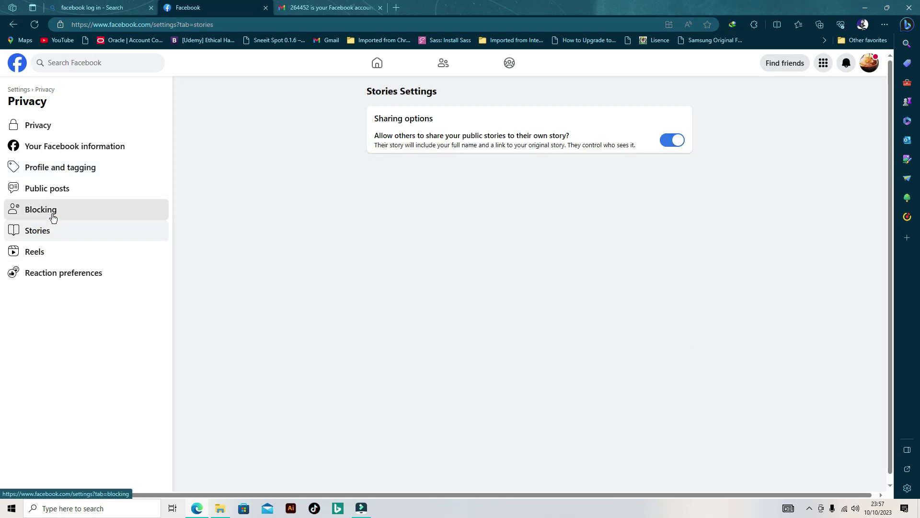
click(52, 214)
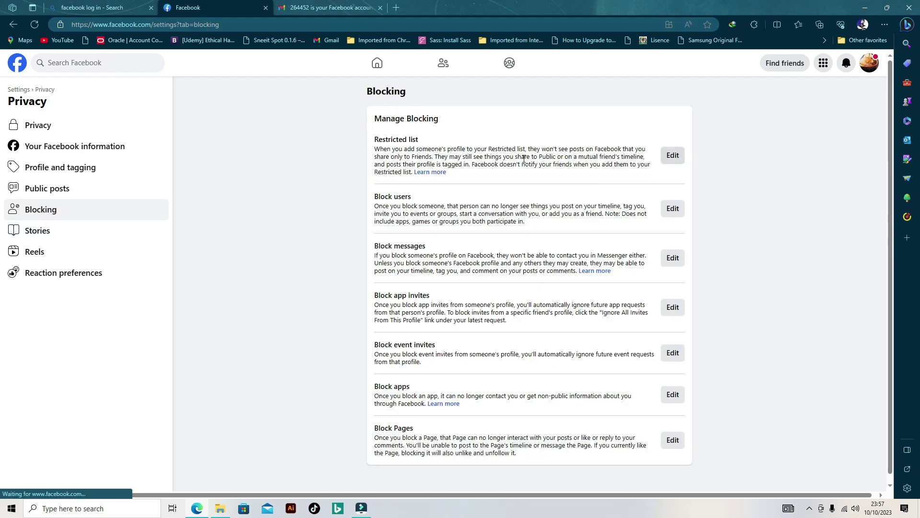
scroll(401, 201, down, 1)
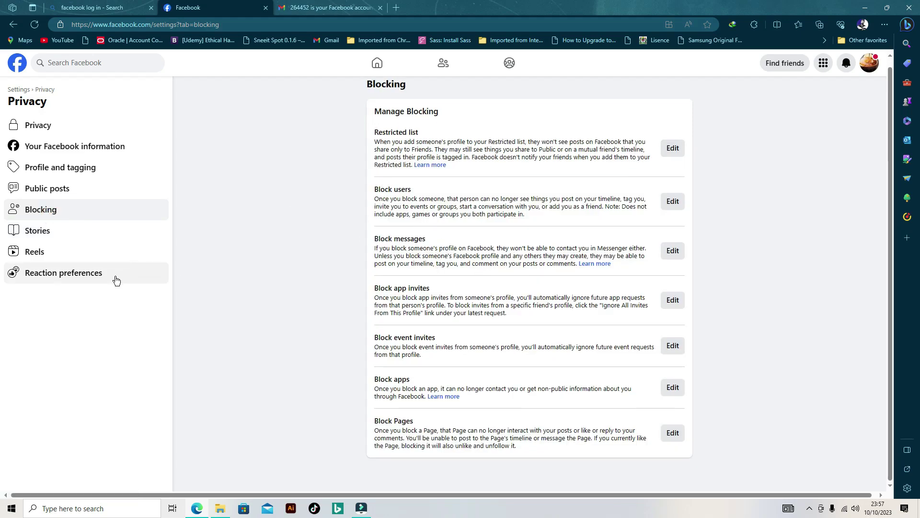
Return to the main privacy settings, examine how message requests are received, and go back to the stories settings
click(53, 120)
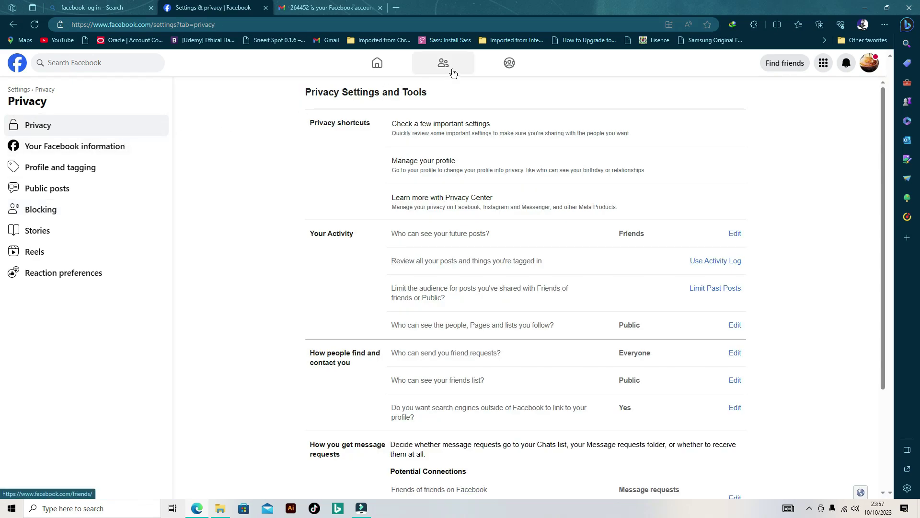
scroll(579, 259, down, 3)
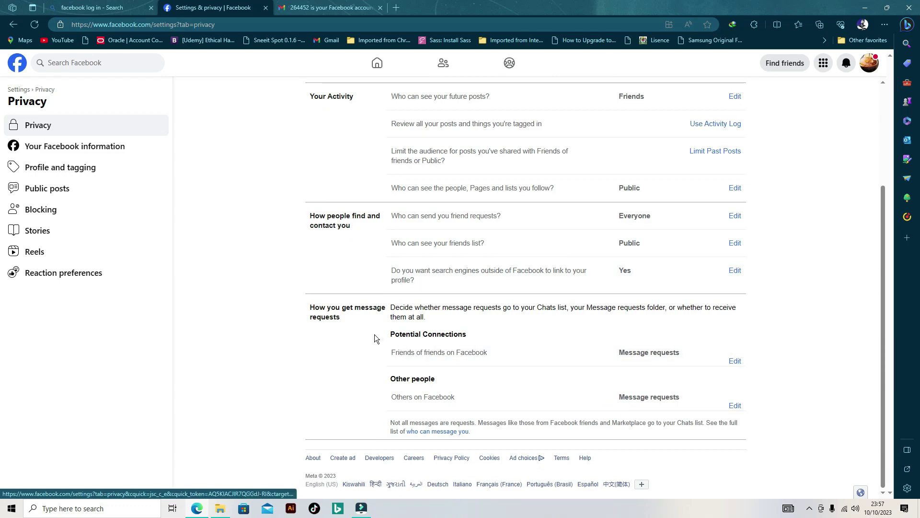
drag(312, 310, 385, 310)
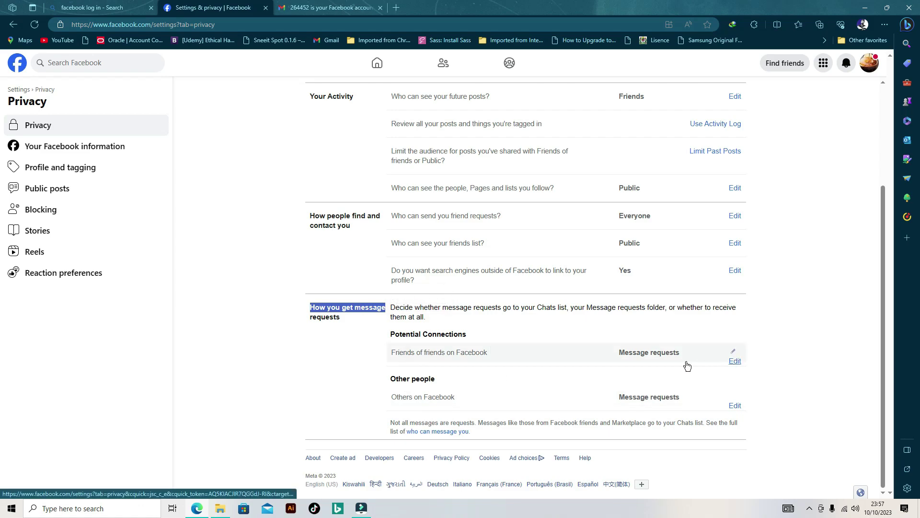
scroll(589, 369, up, 3)
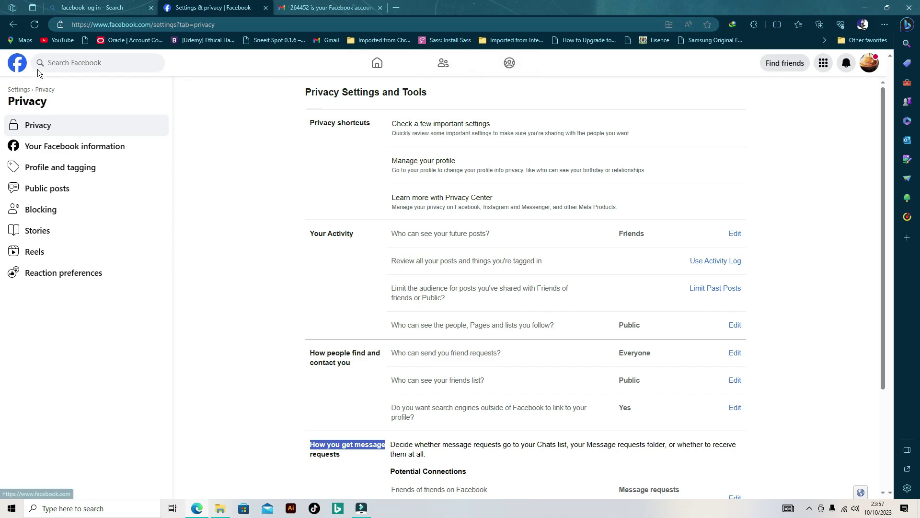
click(14, 25)
click(14, 25)
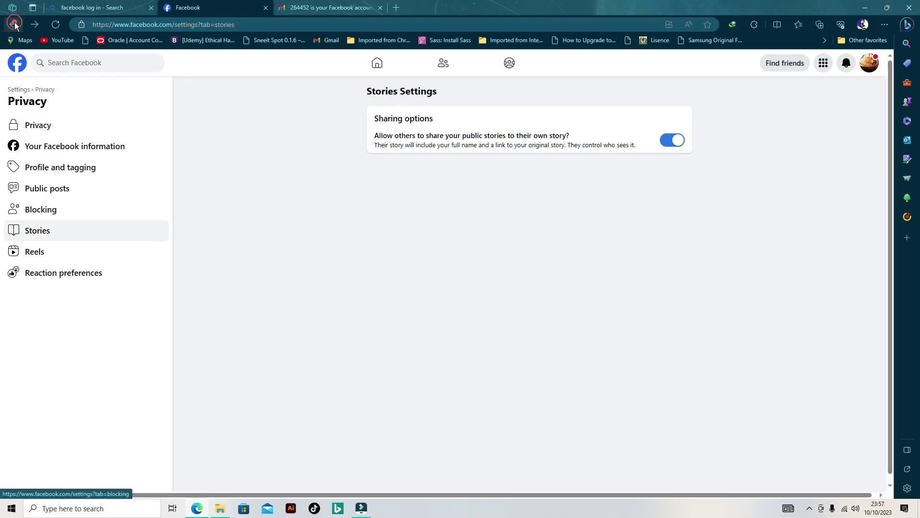
Leave the privacy settings for the home feed and open the Suitlandmember profile page to look it over
click(14, 24)
click(14, 25)
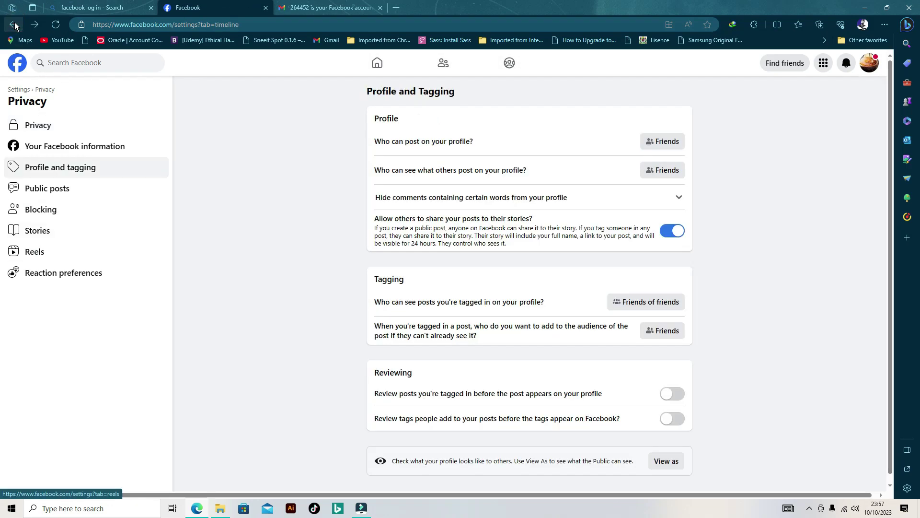
click(386, 66)
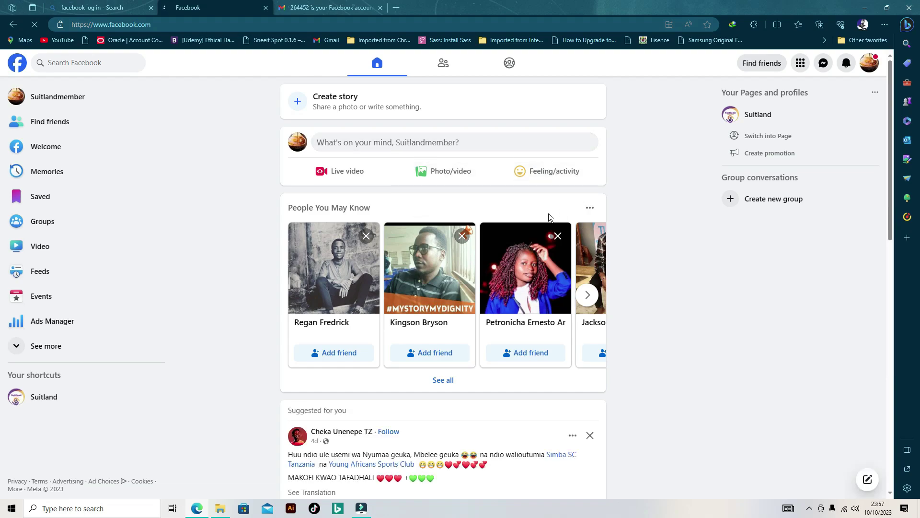
click(41, 98)
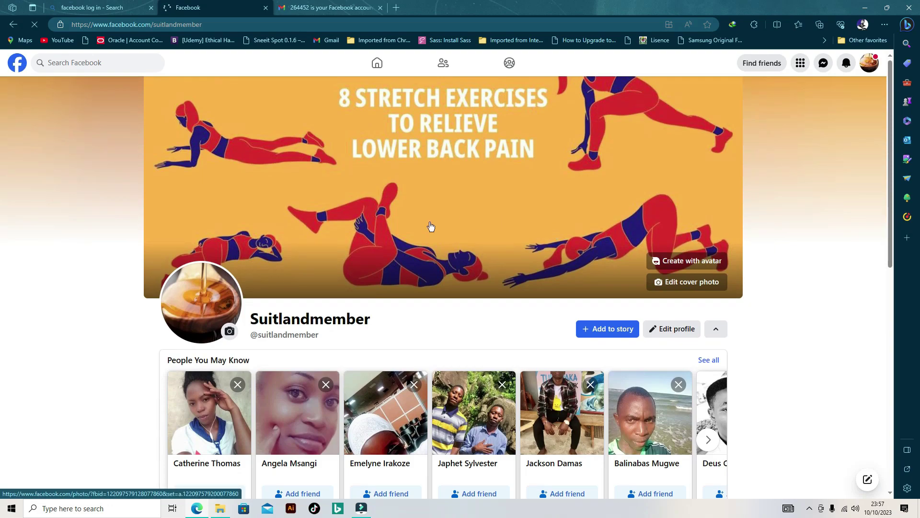
scroll(430, 226, down, 3)
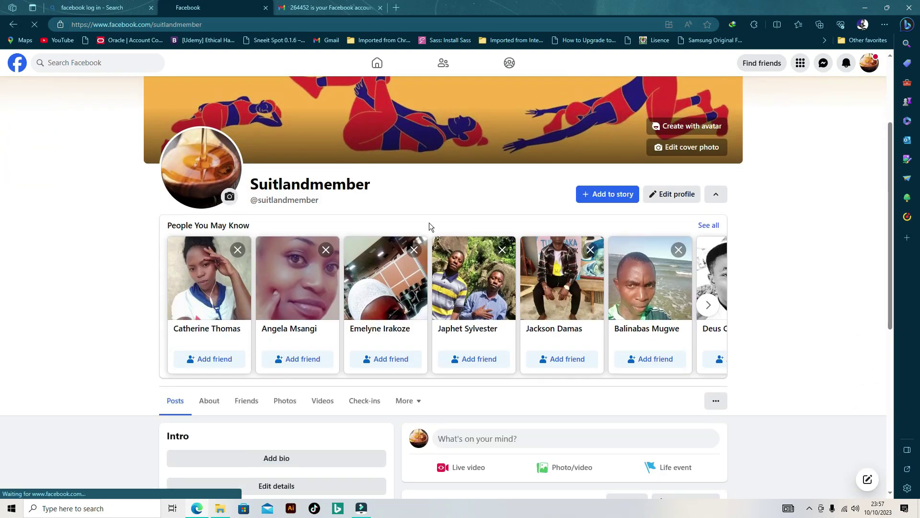
scroll(441, 216, up, 3)
Switch from Suitlandmember to the main personal profile and look over its intro, friends and posts
click(877, 68)
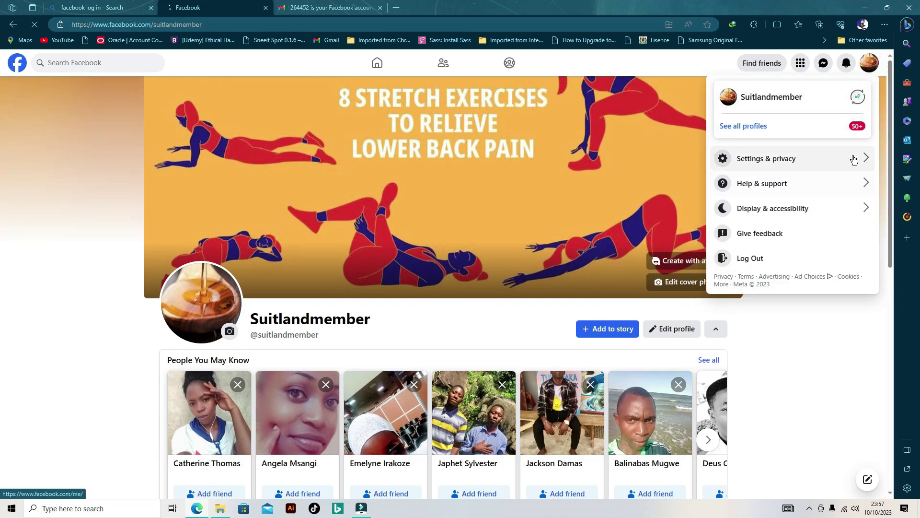
click(852, 127)
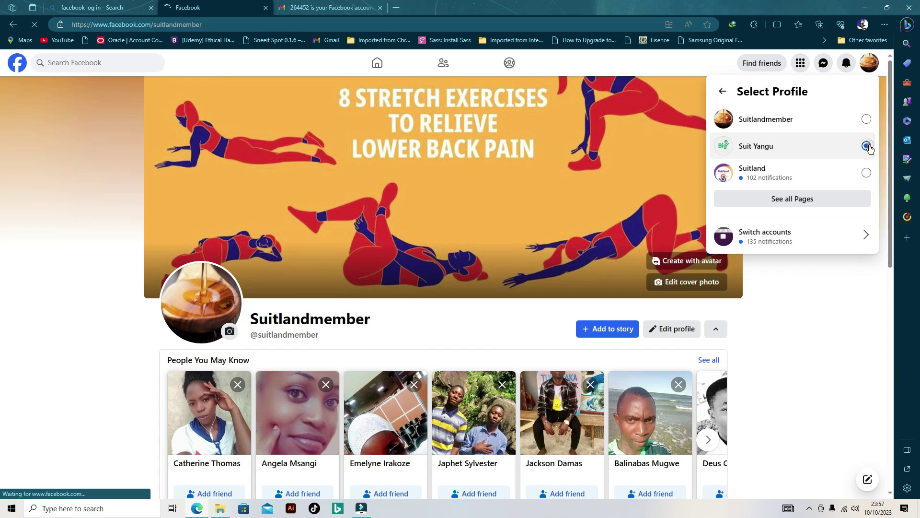
click(866, 146)
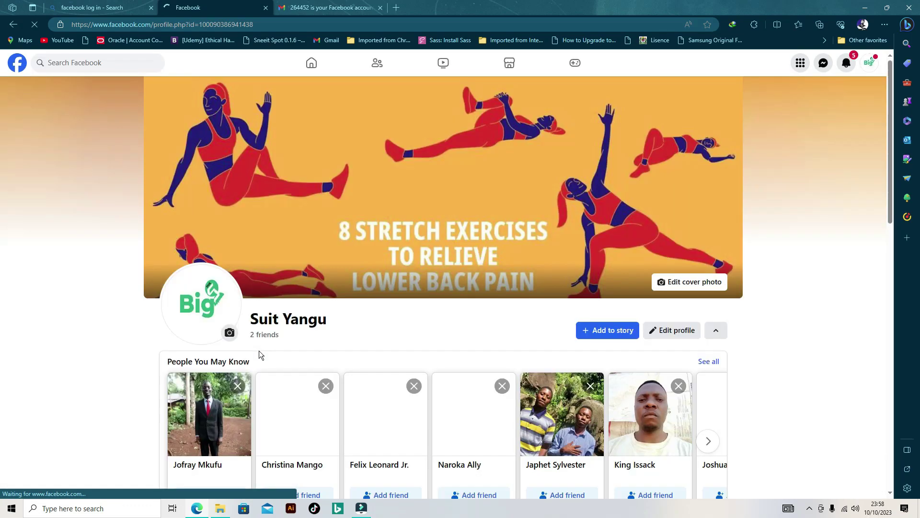
scroll(259, 349, down, 3)
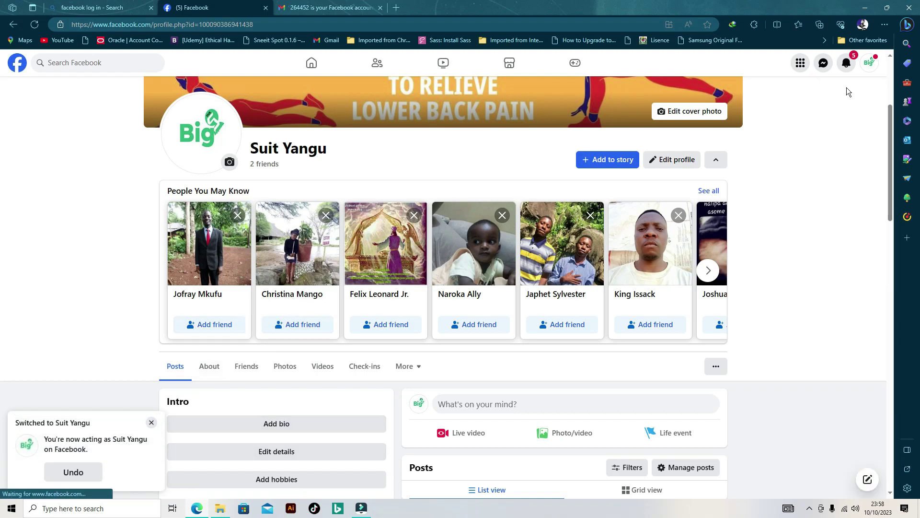
scroll(413, 188, down, 3)
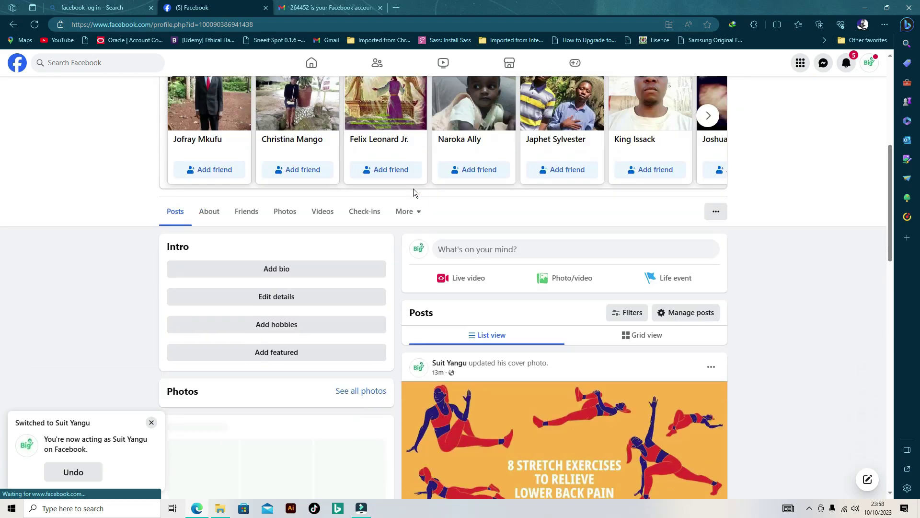
scroll(413, 188, up, 5)
scroll(378, 282, down, 5)
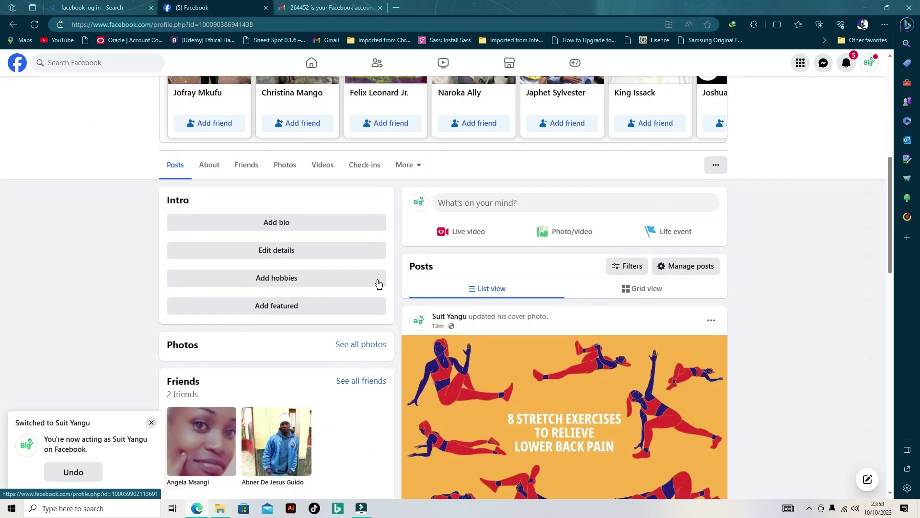
scroll(402, 263, up, 4)
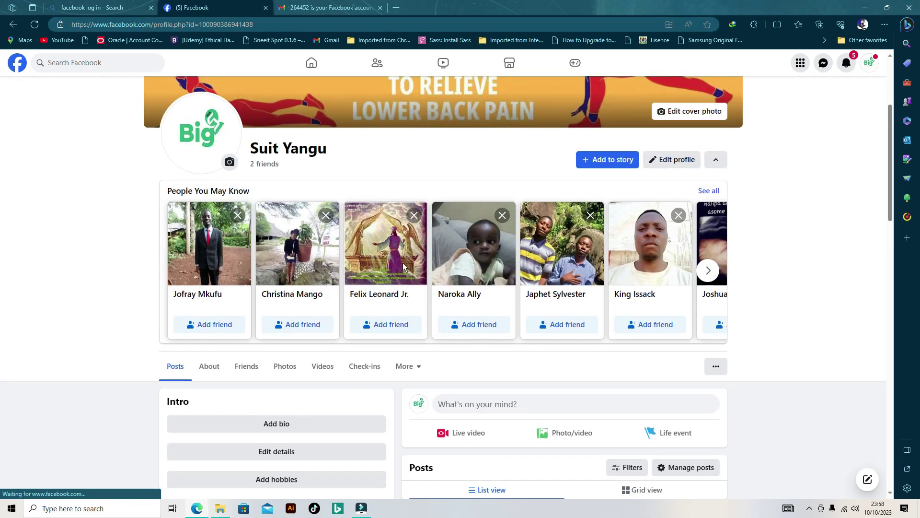
scroll(404, 267, up, 3)
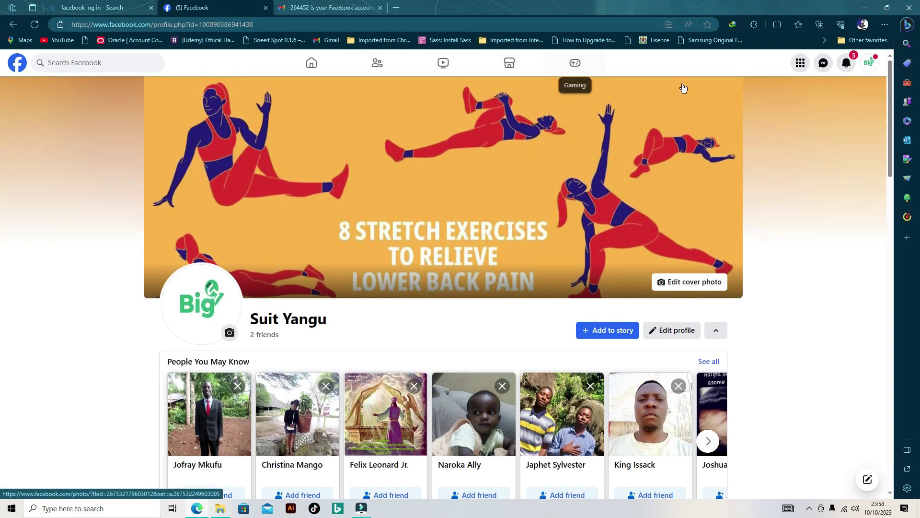
Search Facebook for "suitmember", look through all the results, and return to the personal profile page
click(93, 63)
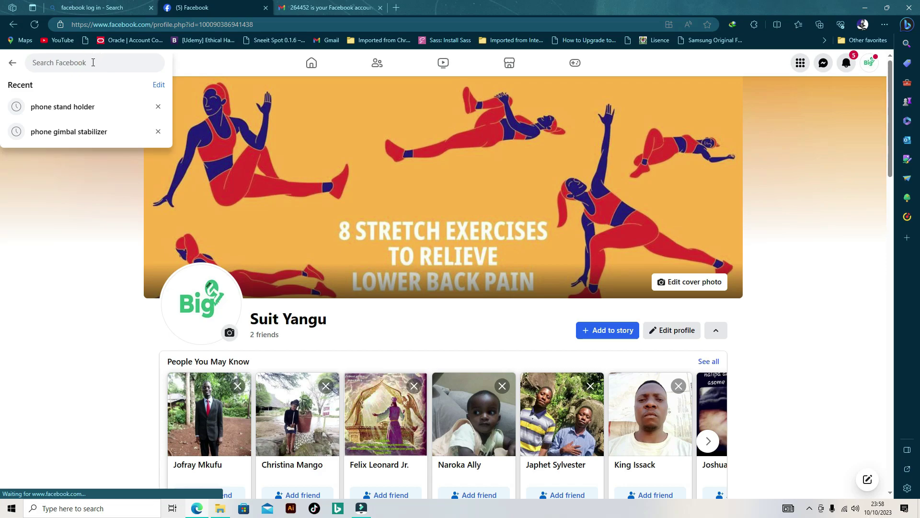
text(sui)
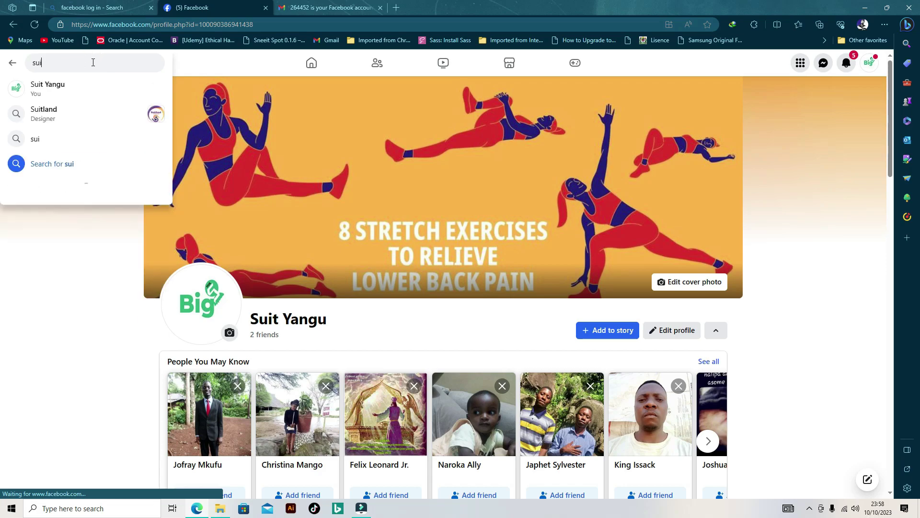
text(t)
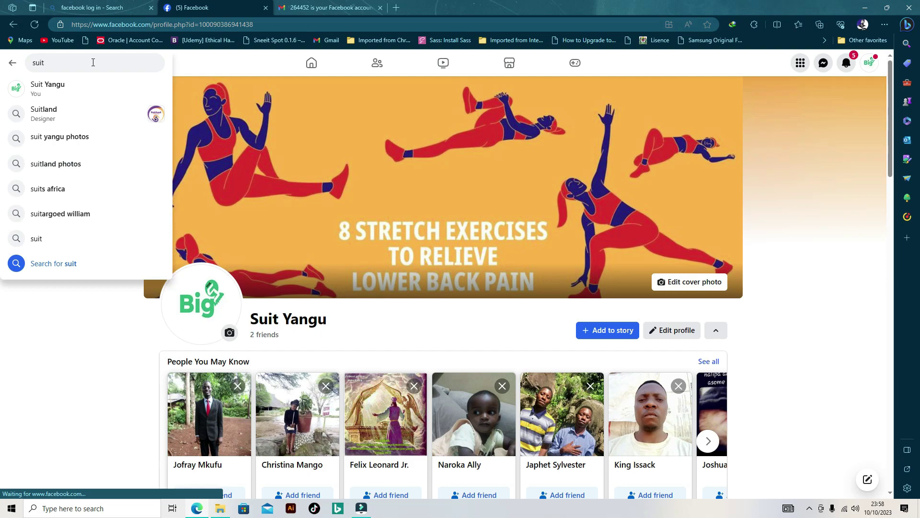
text(me)
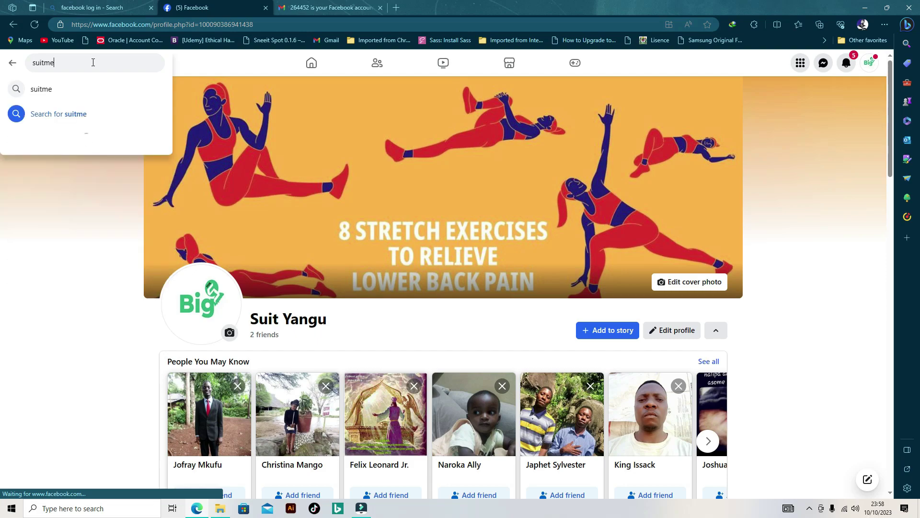
text(m)
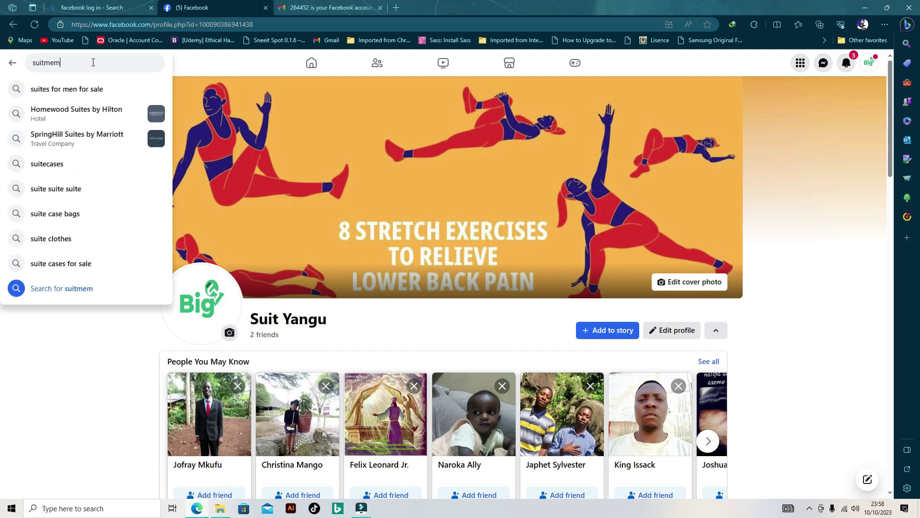
text(ber)
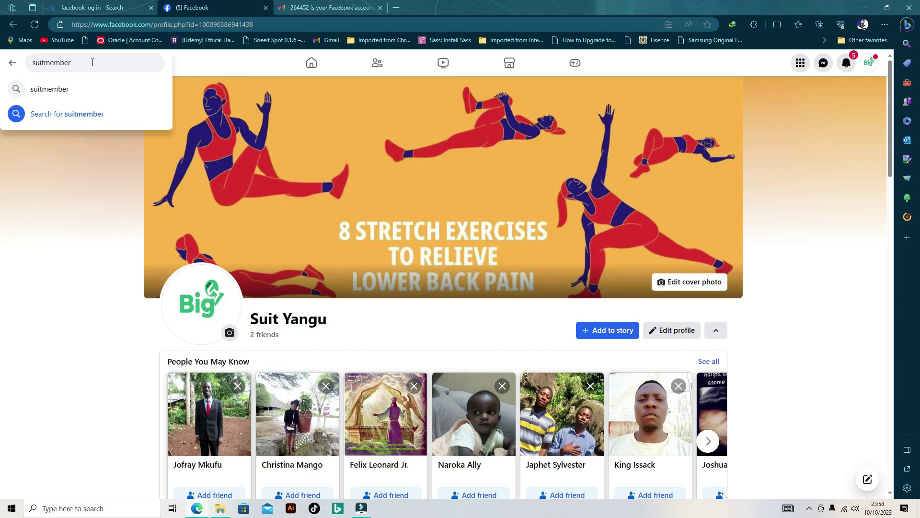
click(72, 87)
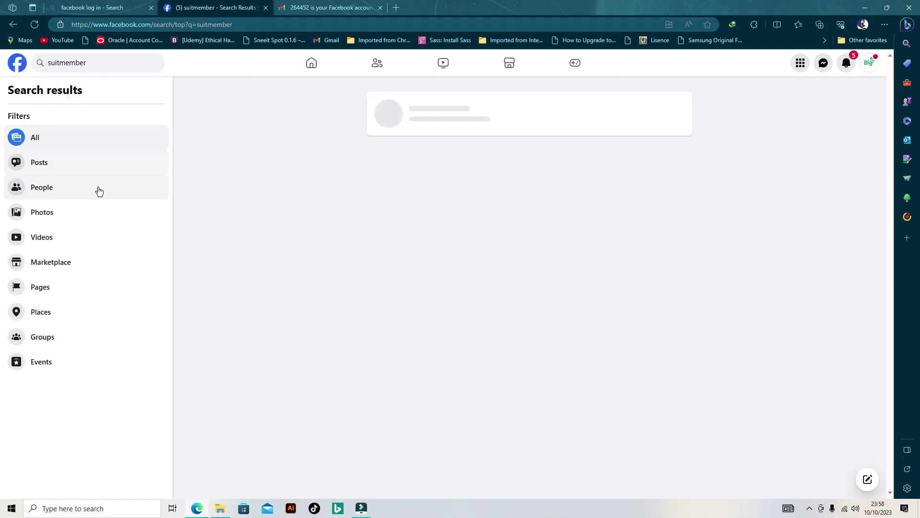
scroll(475, 259, down, 8)
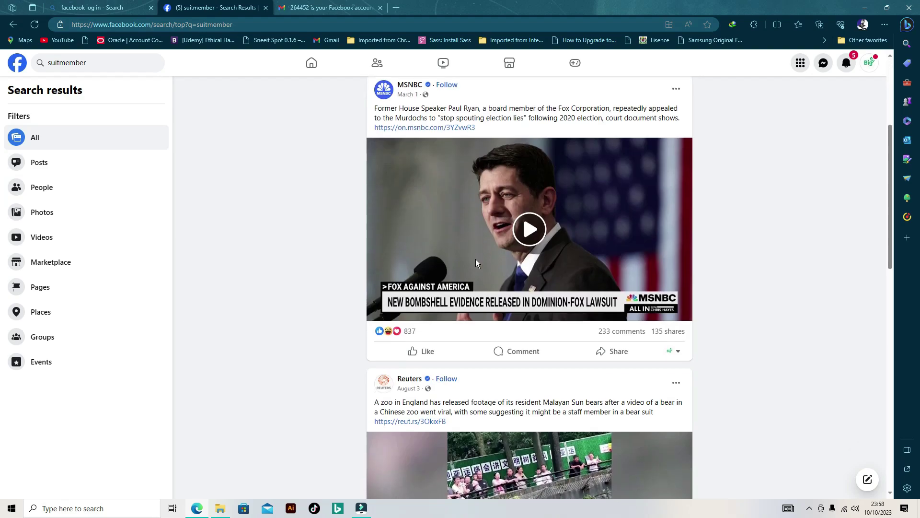
scroll(476, 262, down, 5)
scroll(209, 220, up, 14)
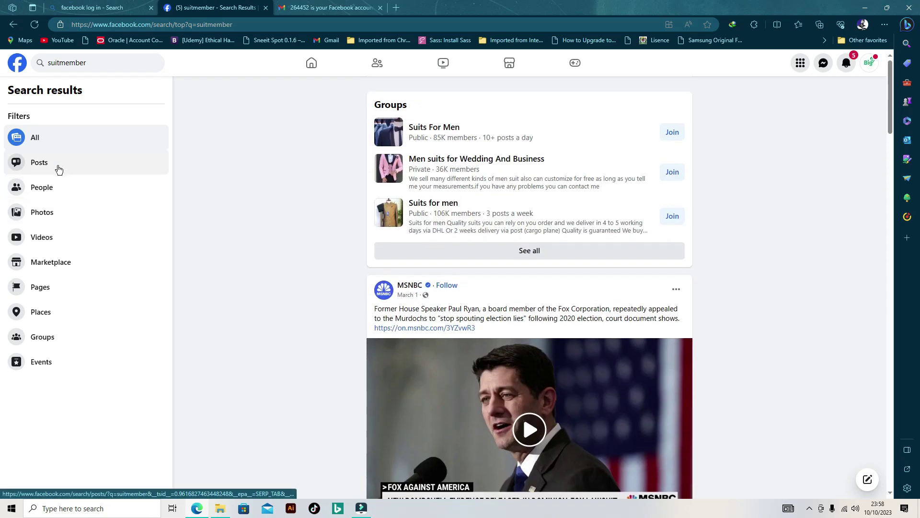
click(14, 24)
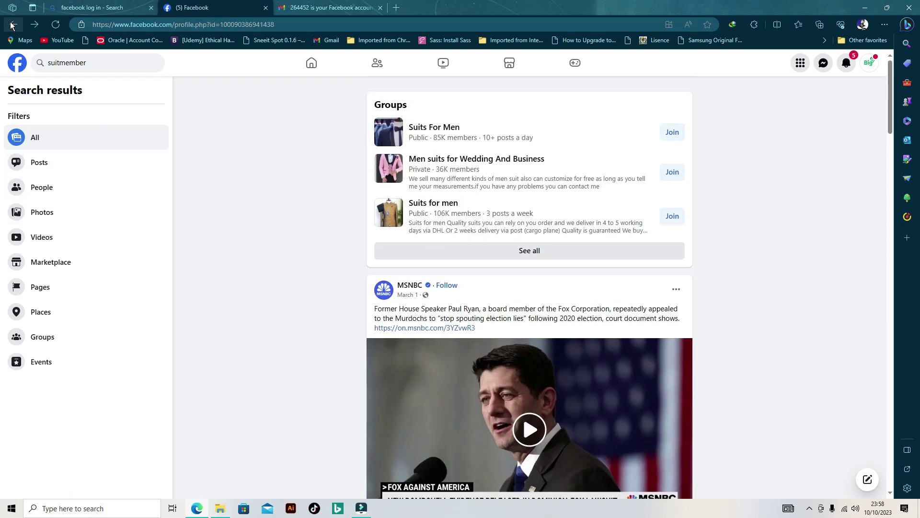
Search Facebook for "suitland" and open the Suitland (Suitland Tailoring College) page from the results
click(69, 61)
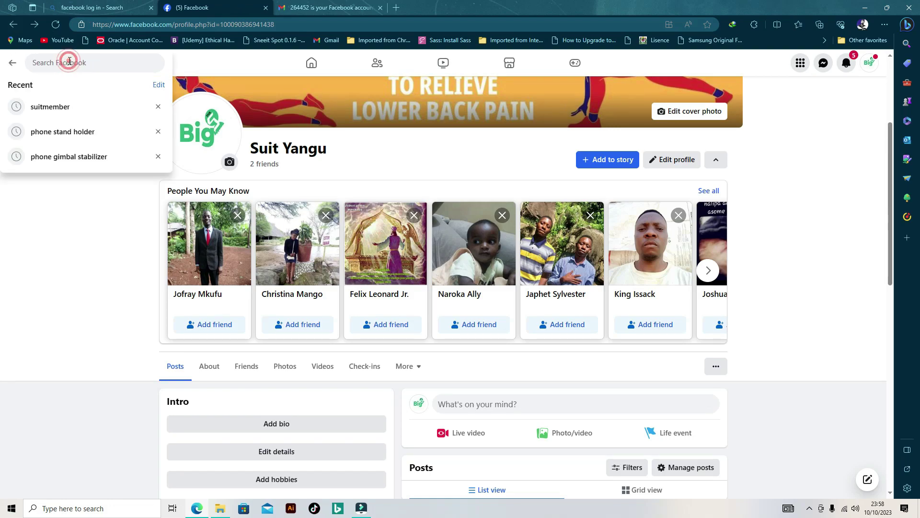
text(suil)
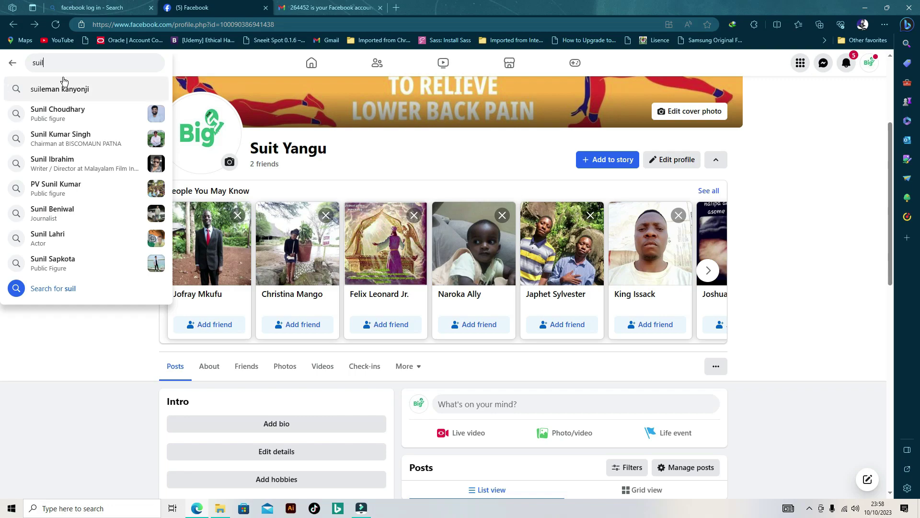
key(BackSpace)
key(BackSpace)
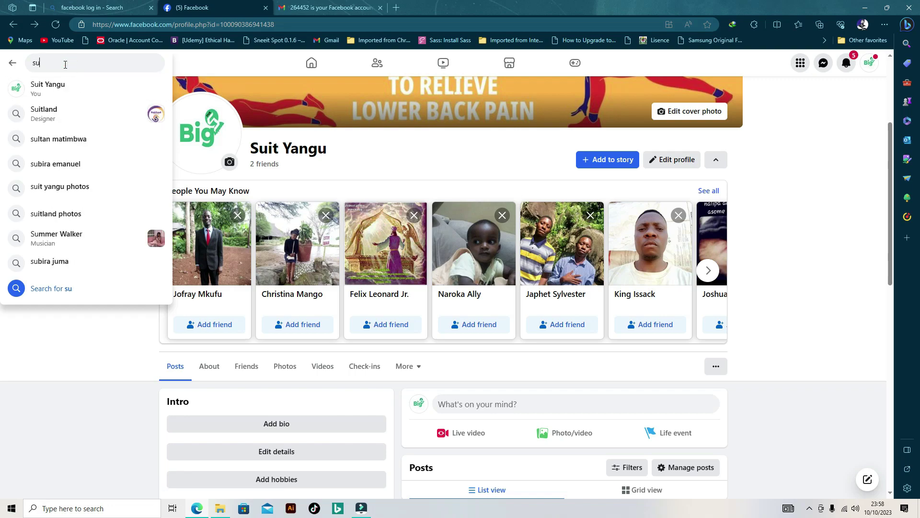
text(itland)
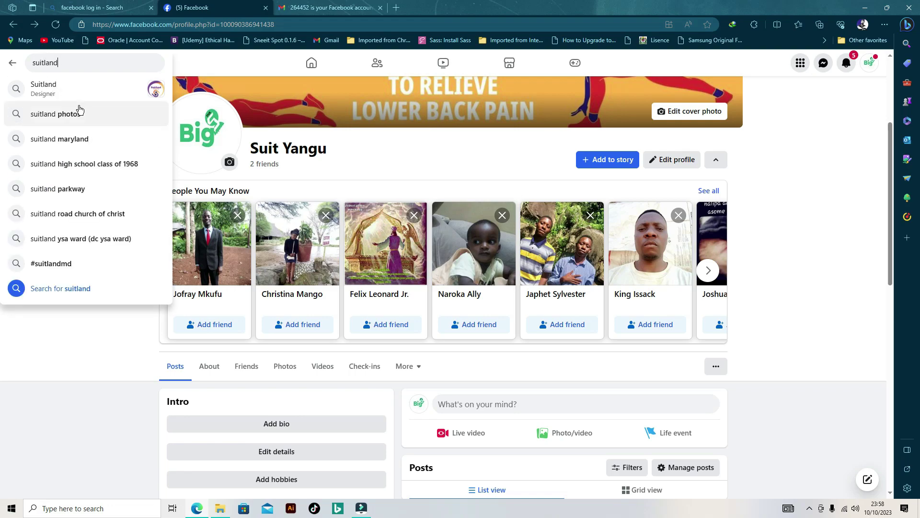
click(89, 90)
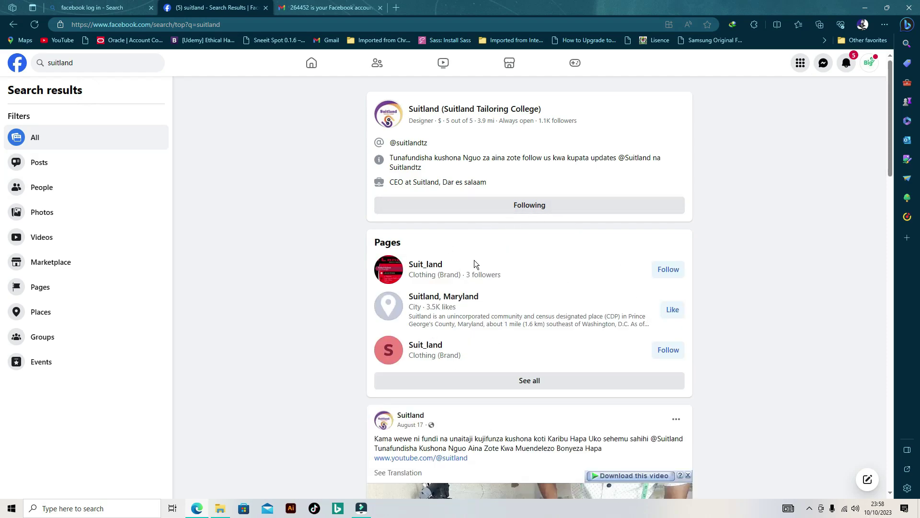
mouse_move(470, 111)
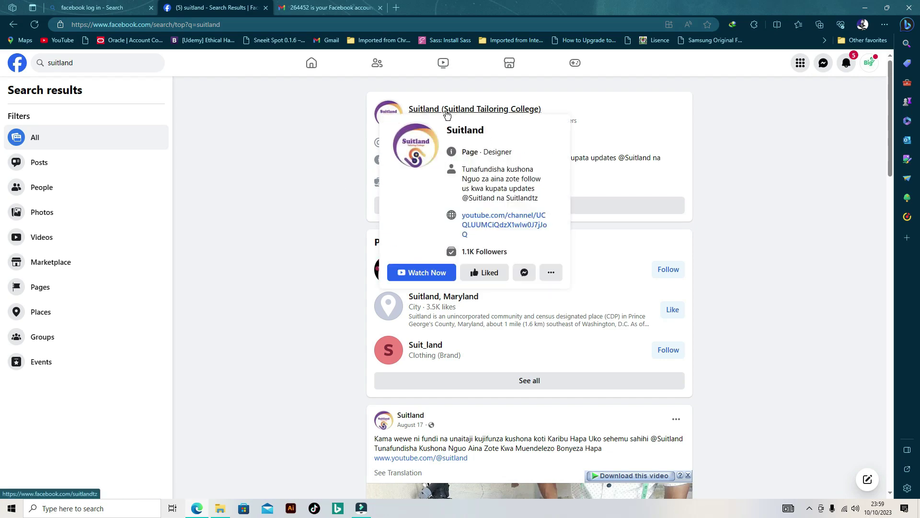
click(446, 110)
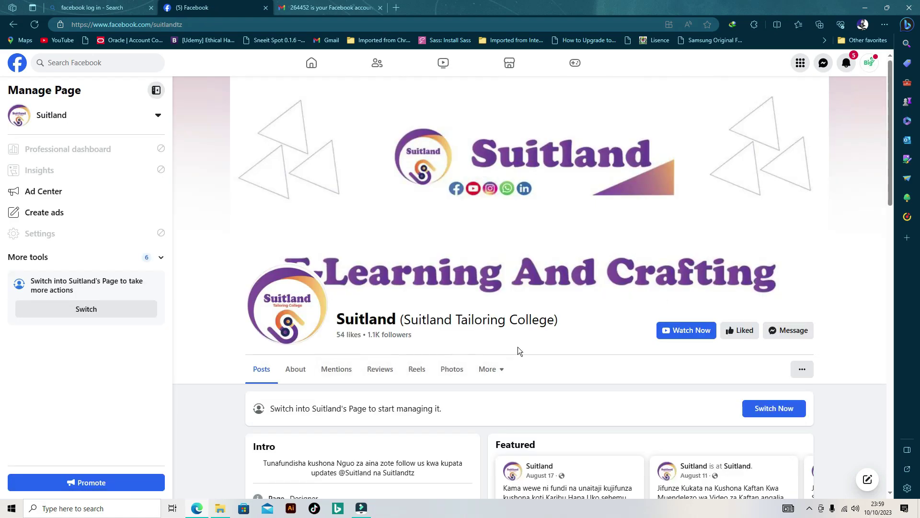
Look through the Suitland page's intro and contact details, featured videos, posts and photos
scroll(312, 346, down, 1)
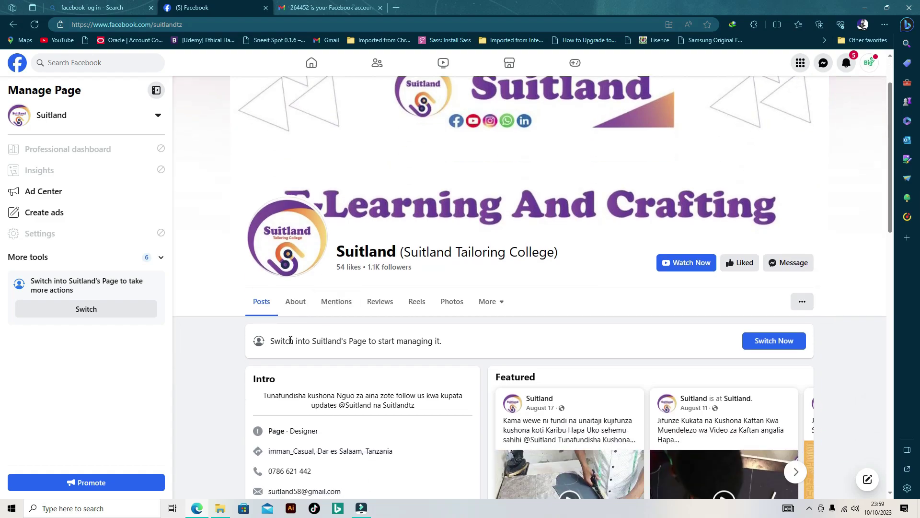
scroll(473, 237, down, 5)
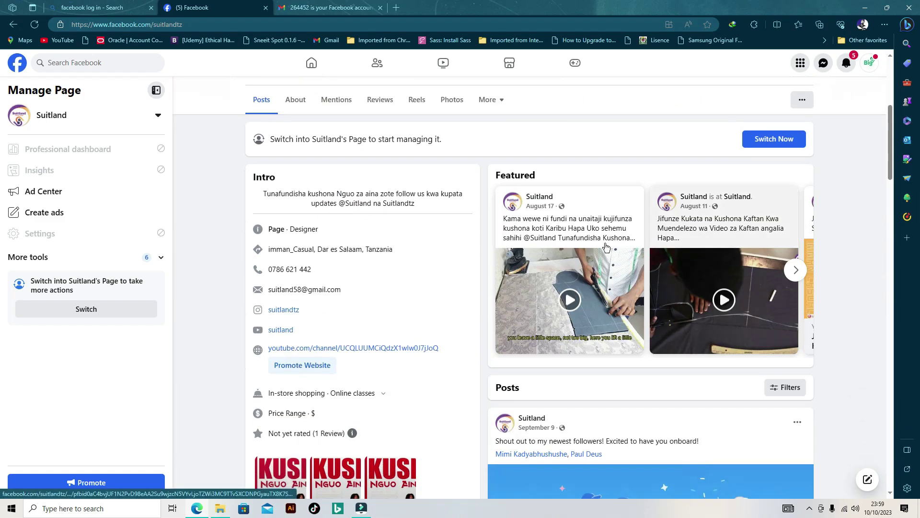
scroll(422, 243, down, 1)
scroll(422, 244, up, 3)
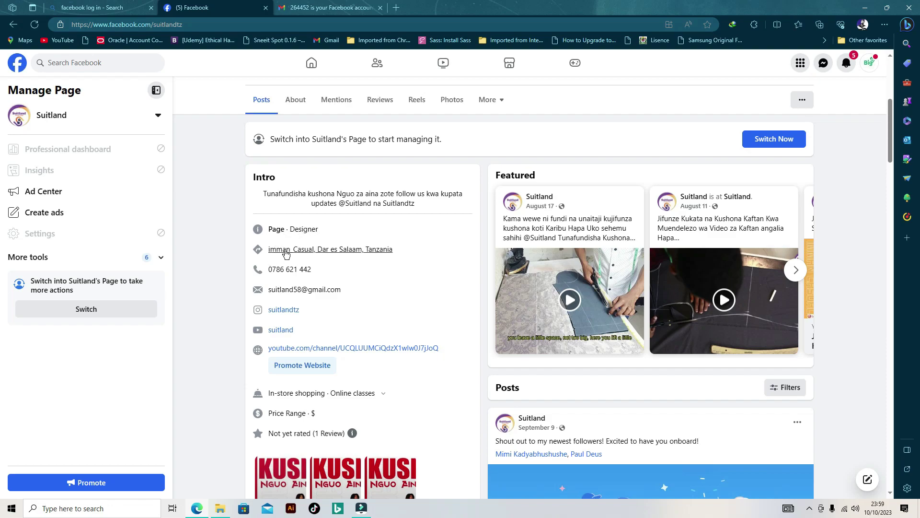
drag(269, 270, 305, 292)
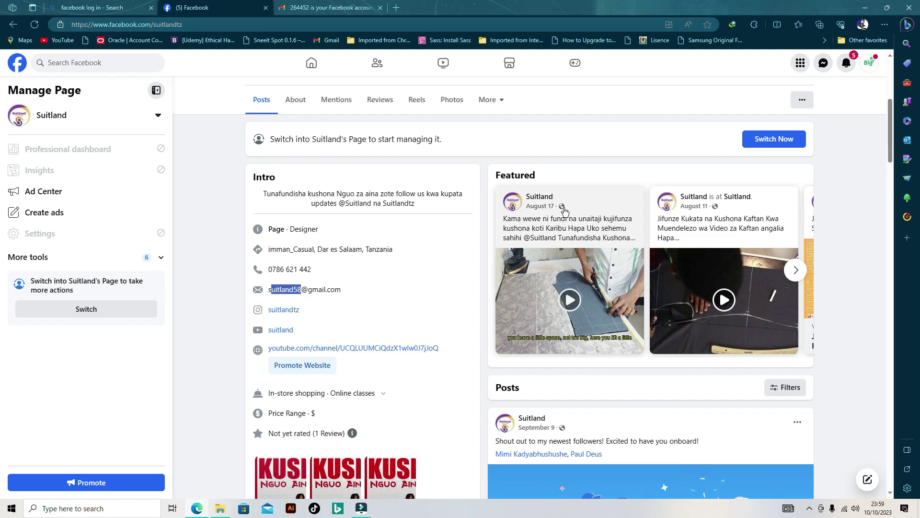
scroll(665, 267, down, 4)
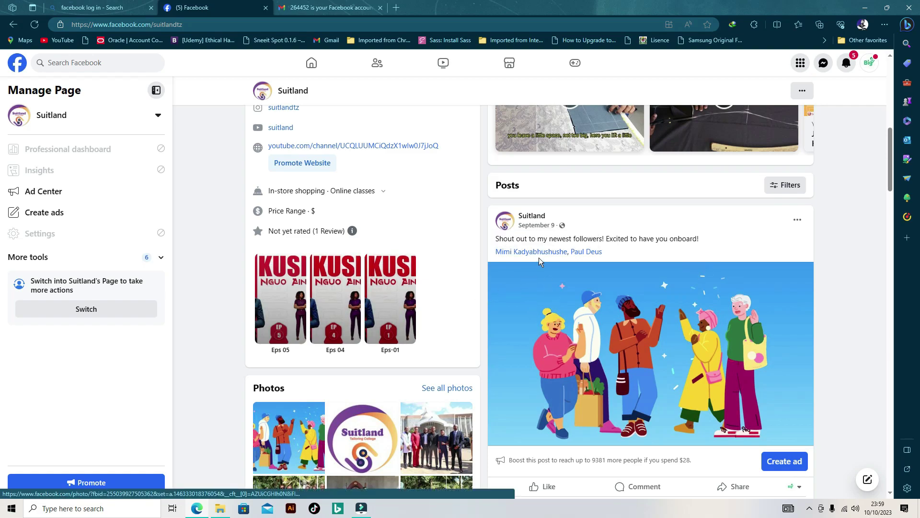
scroll(538, 257, down, 4)
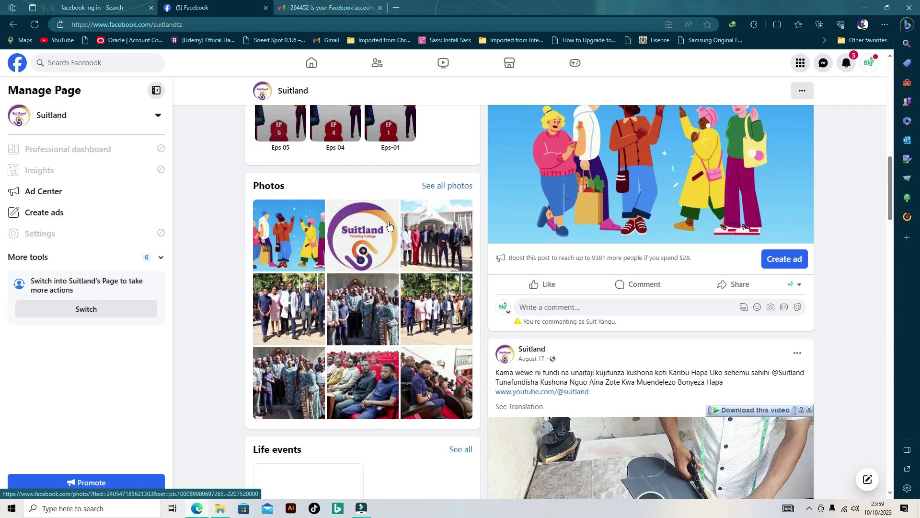
Look through the Suitland page's life events and older posts, and return to the page header
scroll(566, 271, down, 4)
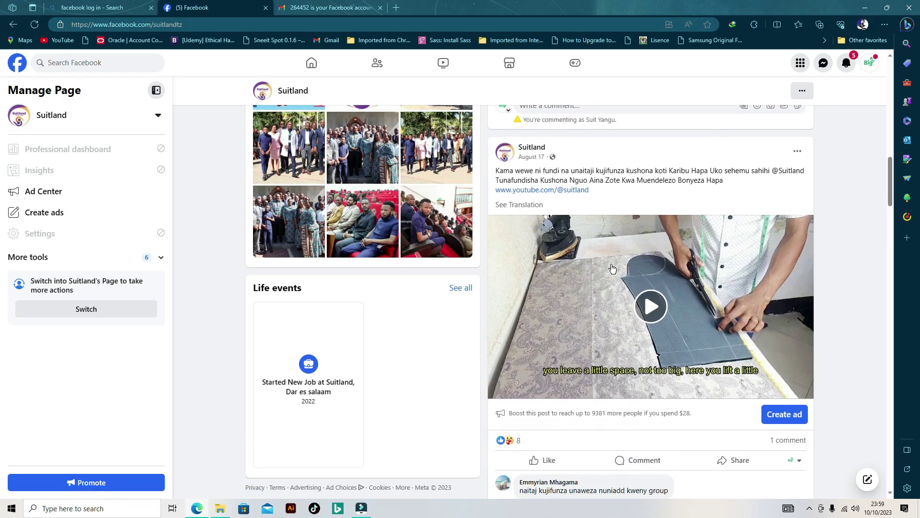
scroll(625, 259, down, 7)
scroll(626, 265, down, 12)
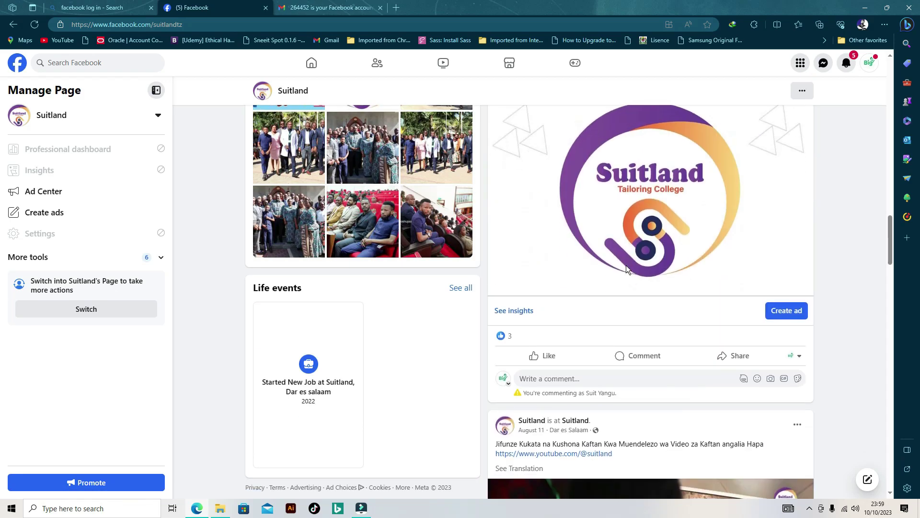
scroll(626, 266, up, 2)
scroll(626, 265, up, 20)
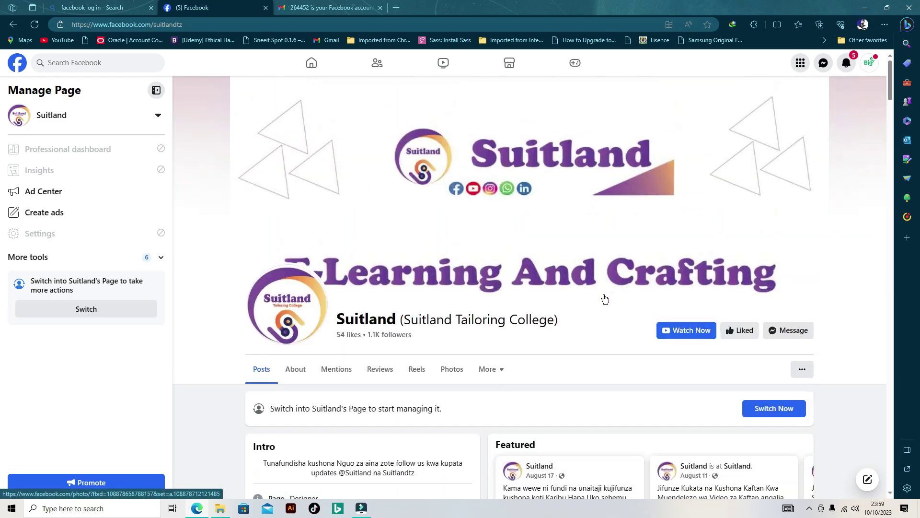
scroll(603, 319, down, 1)
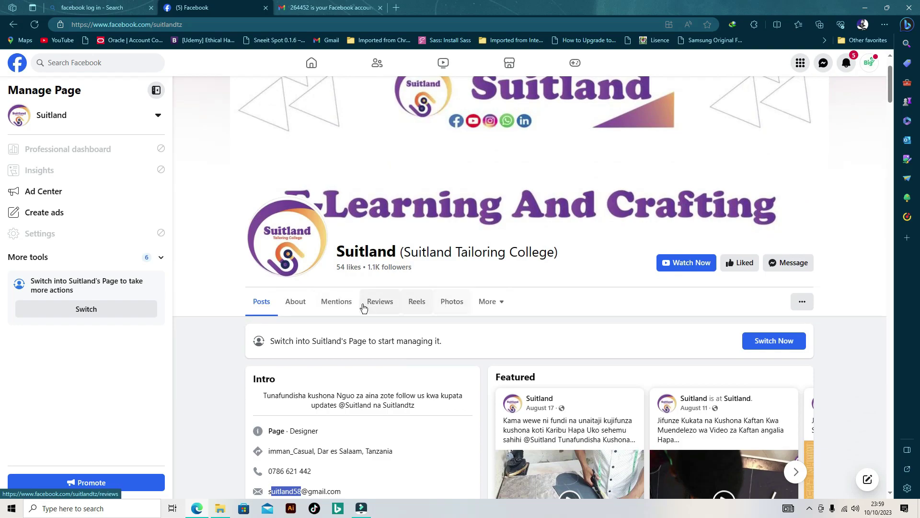
Return to the Suitland page's Following list and check the invited, selected and not-invited friends in its Invite friends dialog
key(alt+Left)
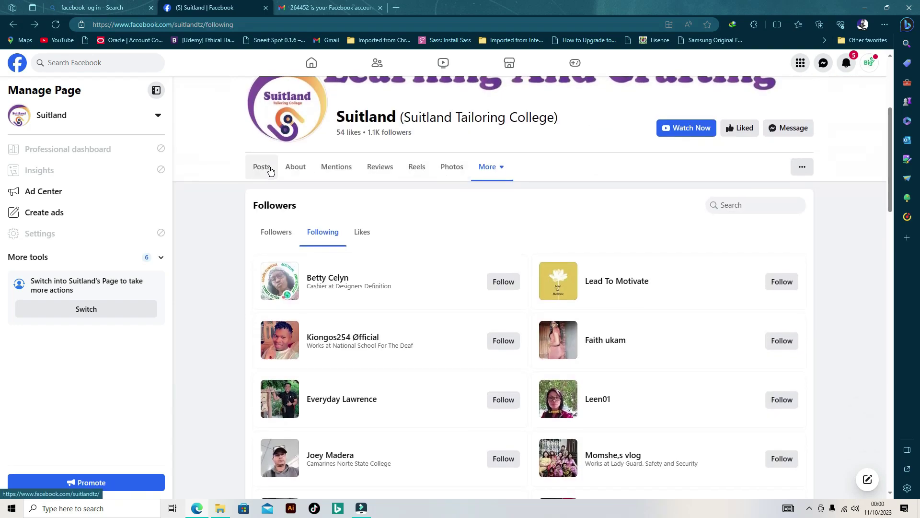
click(808, 171)
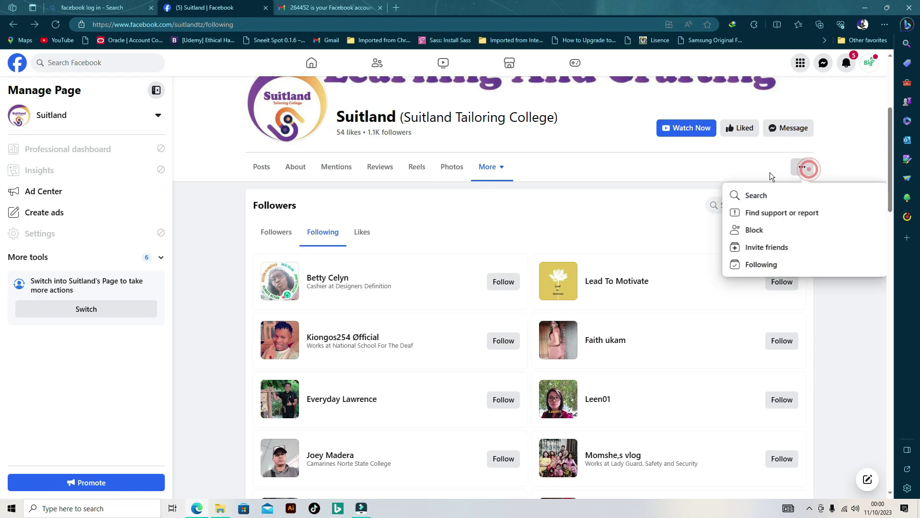
click(775, 248)
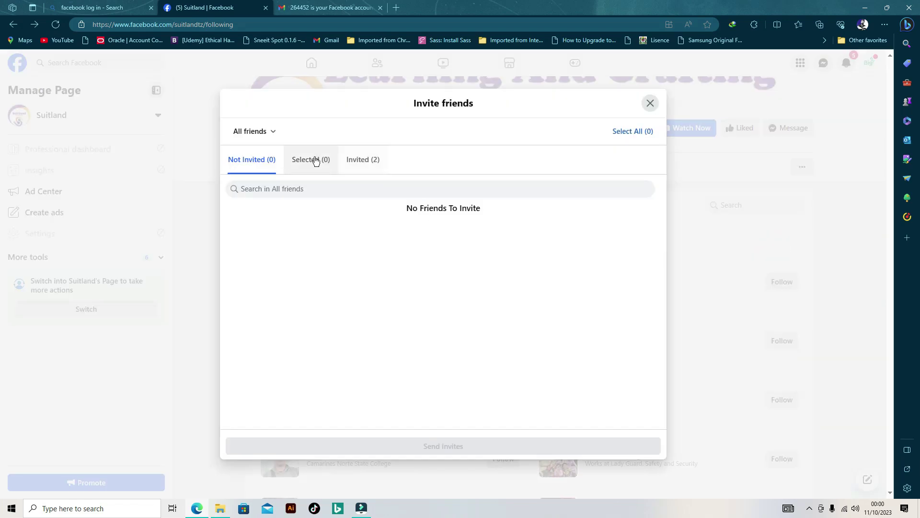
click(367, 160)
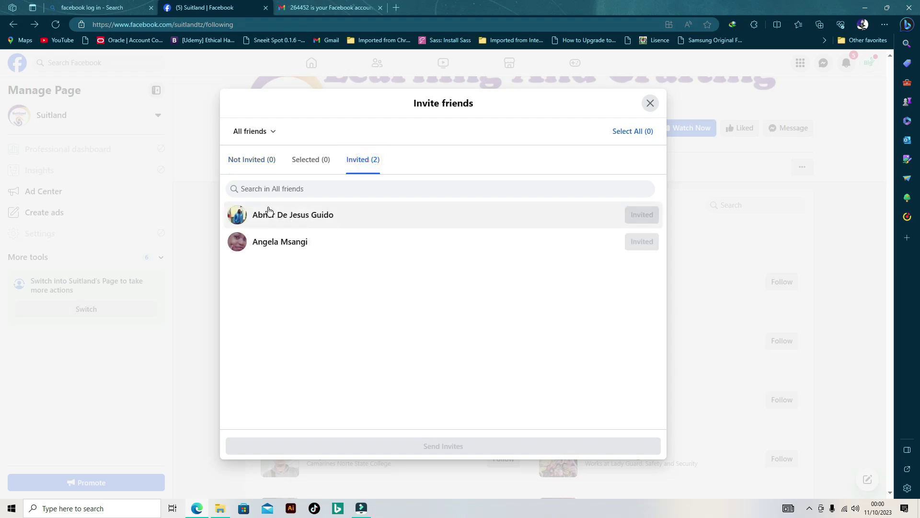
click(311, 161)
click(260, 160)
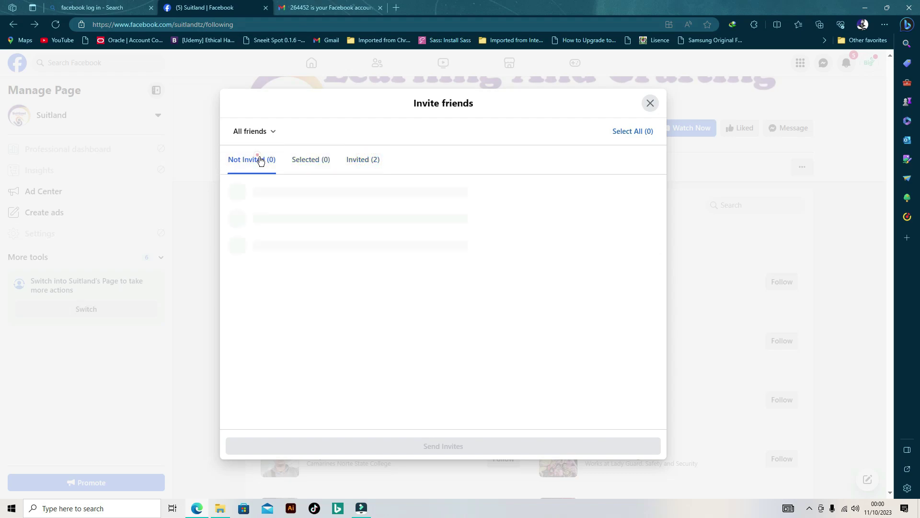
click(373, 162)
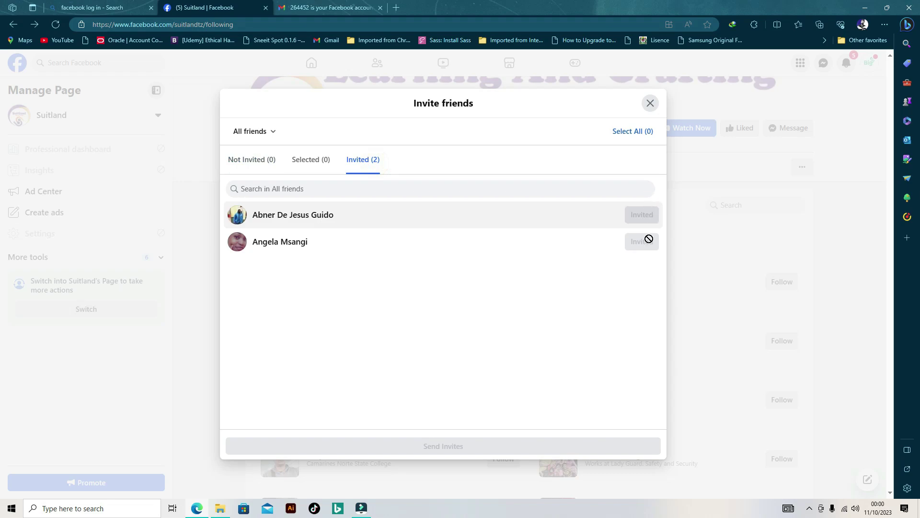
click(650, 103)
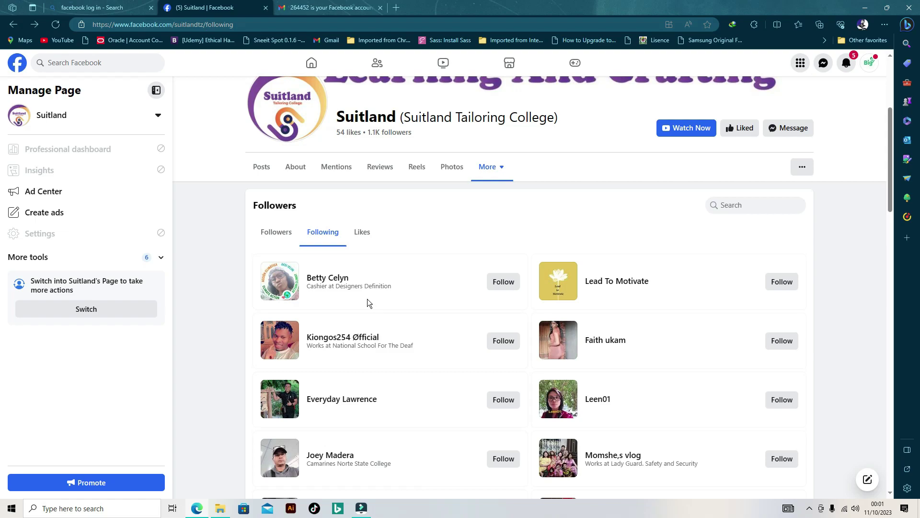
Look through the accounts the Suitland page follows and go back to its Followers list
scroll(405, 239, down, 3)
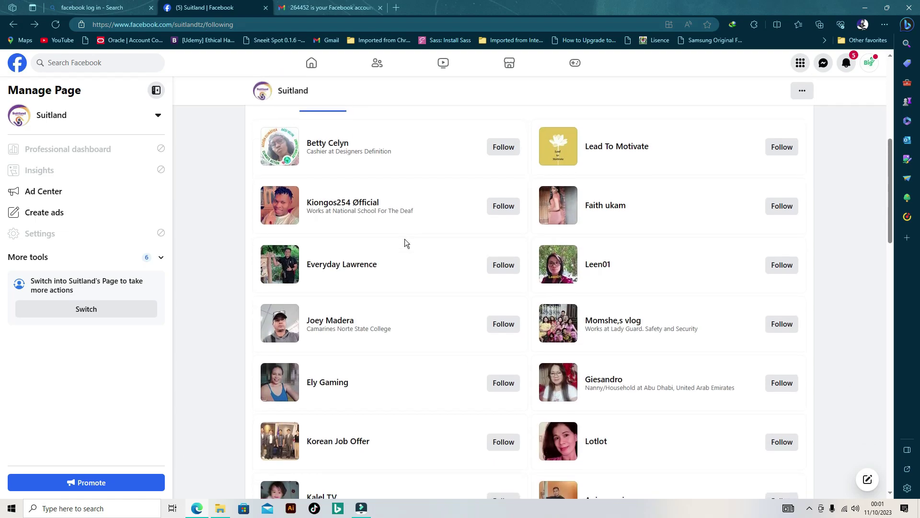
scroll(404, 238, down, 10)
scroll(487, 123, up, 6)
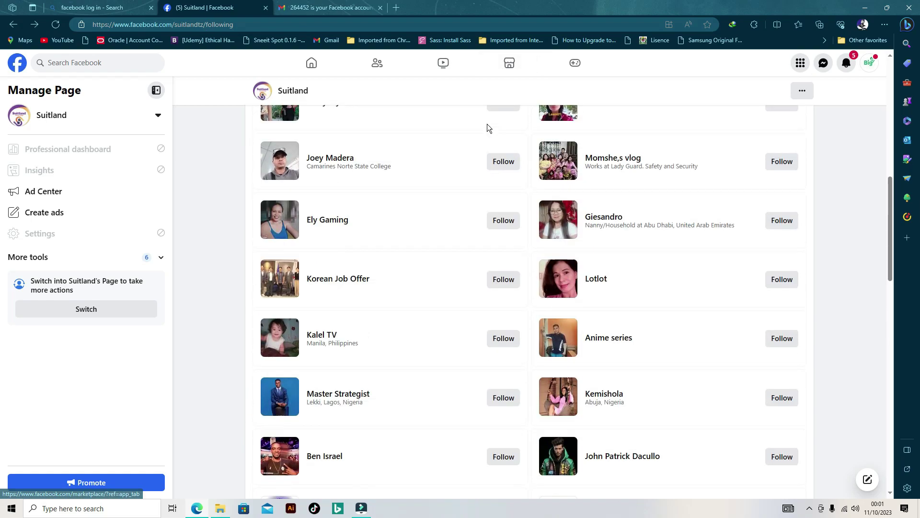
scroll(487, 124, up, 7)
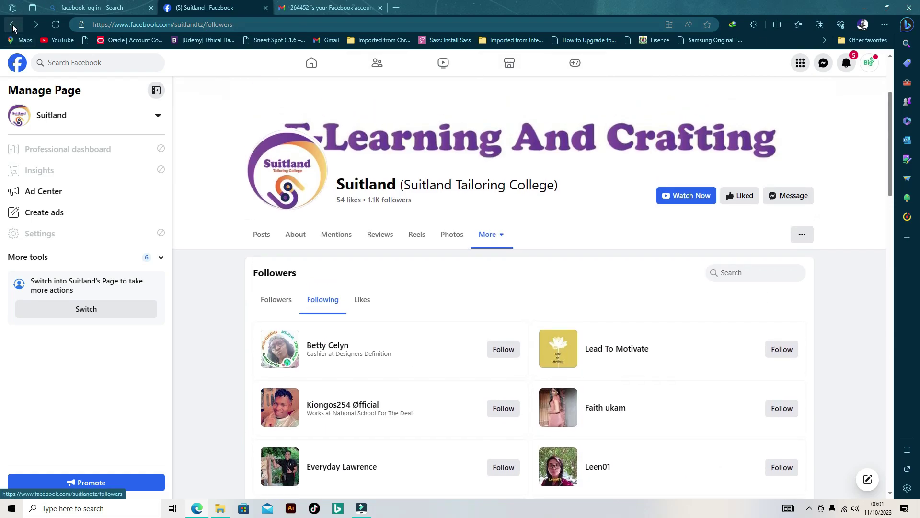
click(13, 24)
Switch to the Suitlandmember profile and view its intro and posts
click(871, 65)
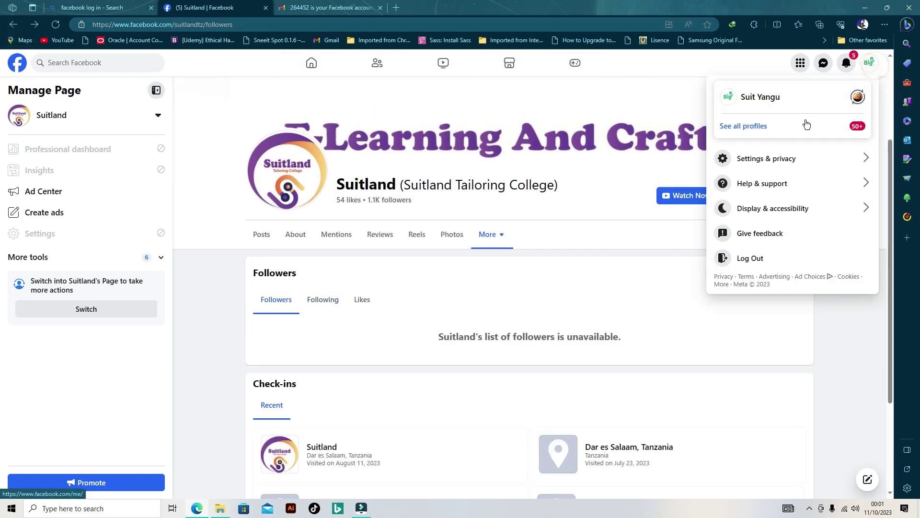
click(822, 124)
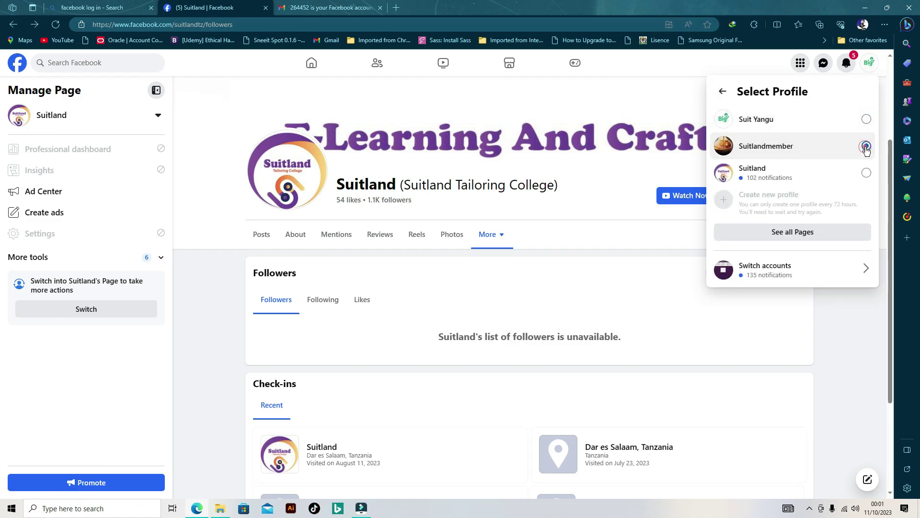
click(866, 147)
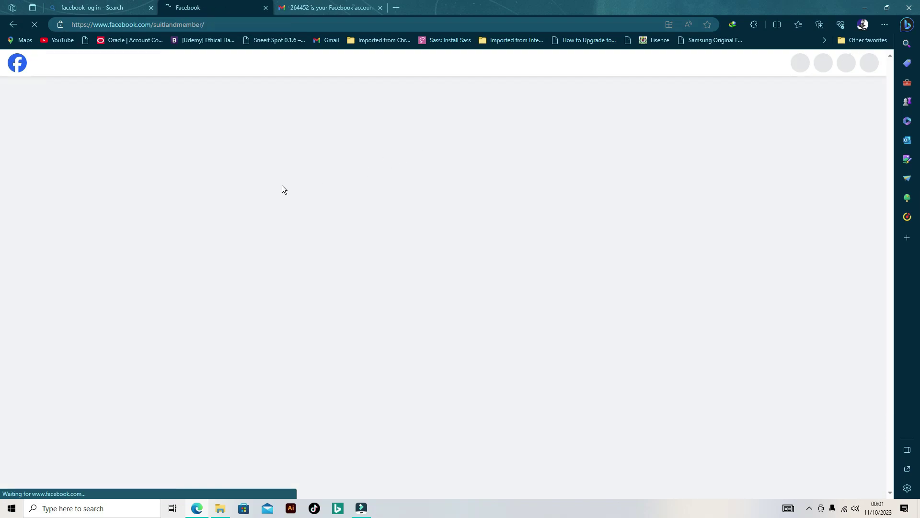
scroll(320, 174, down, 4)
scroll(321, 174, down, 1)
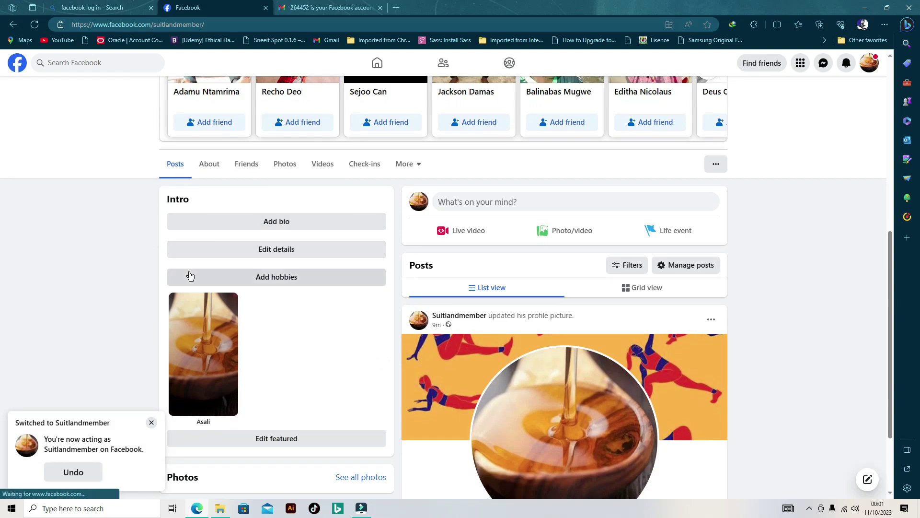
Review the overview in Suitlandmember's About section and try to enter a current city under Places lived
click(212, 166)
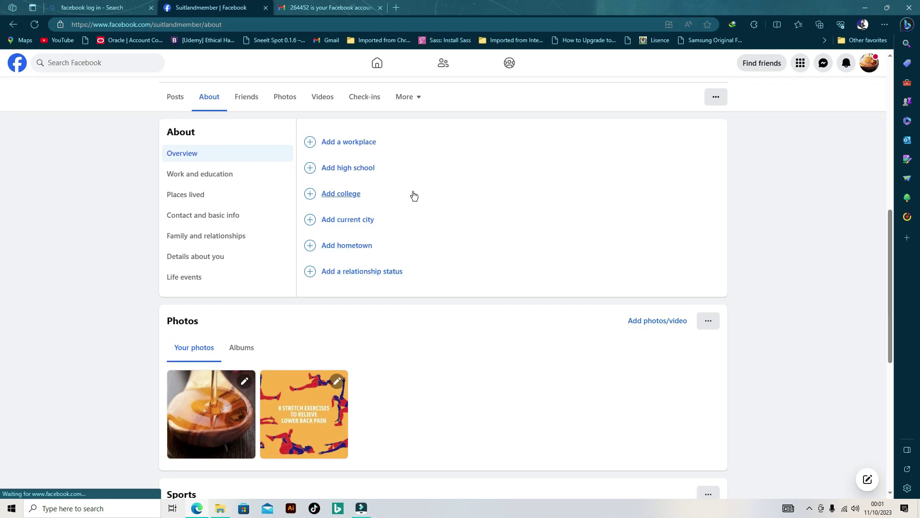
click(199, 155)
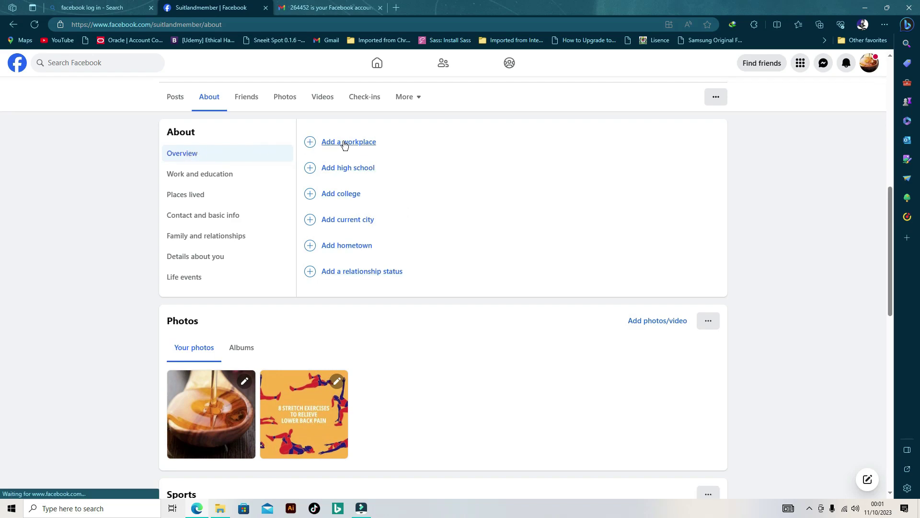
click(206, 193)
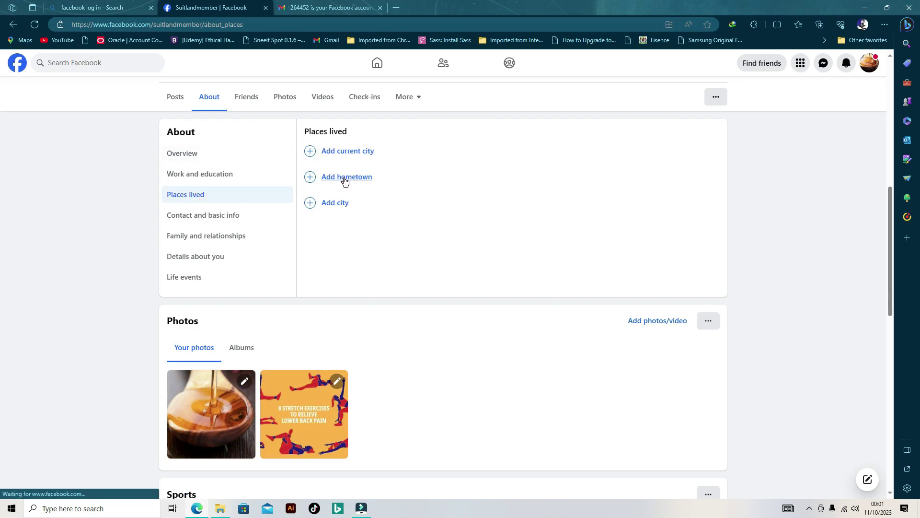
click(340, 154)
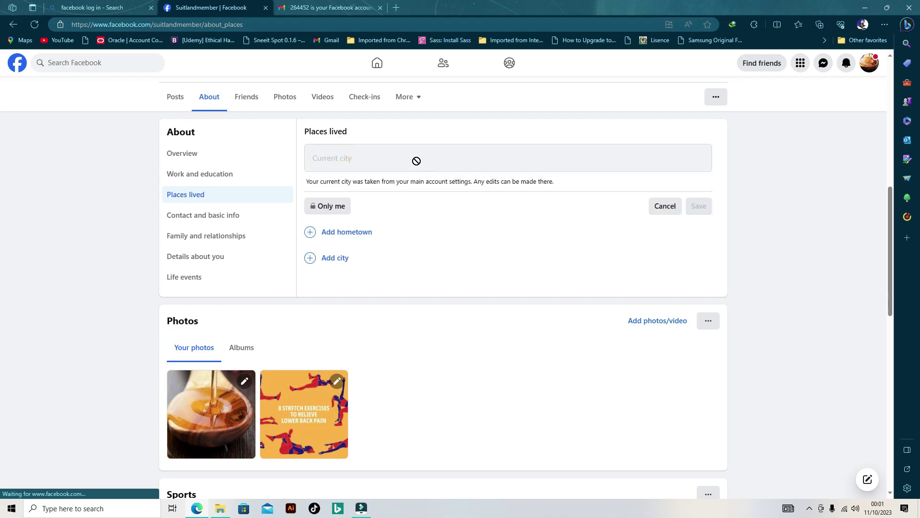
click(415, 160)
click(335, 155)
scroll(366, 232, up, 4)
scroll(368, 228, down, 3)
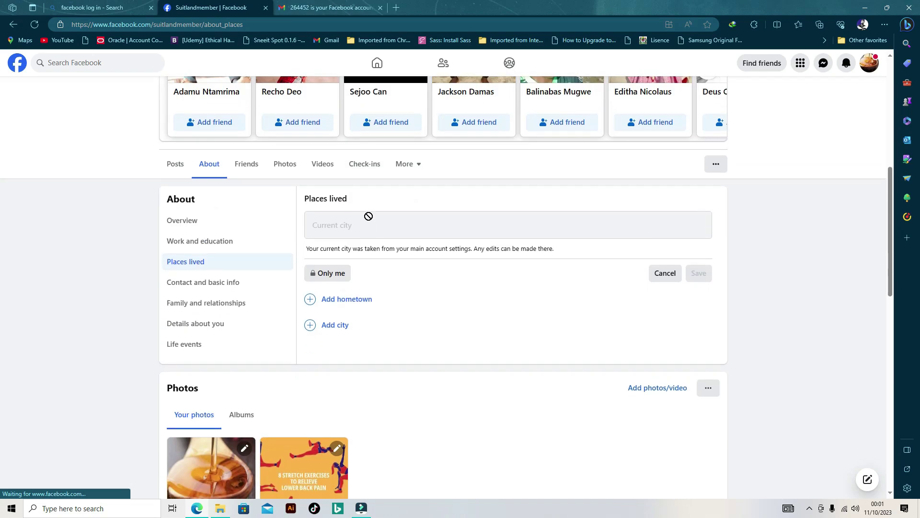
click(369, 223)
Examine Suitlandmember's contact and basic info, family and relationships, and Details about you
click(201, 280)
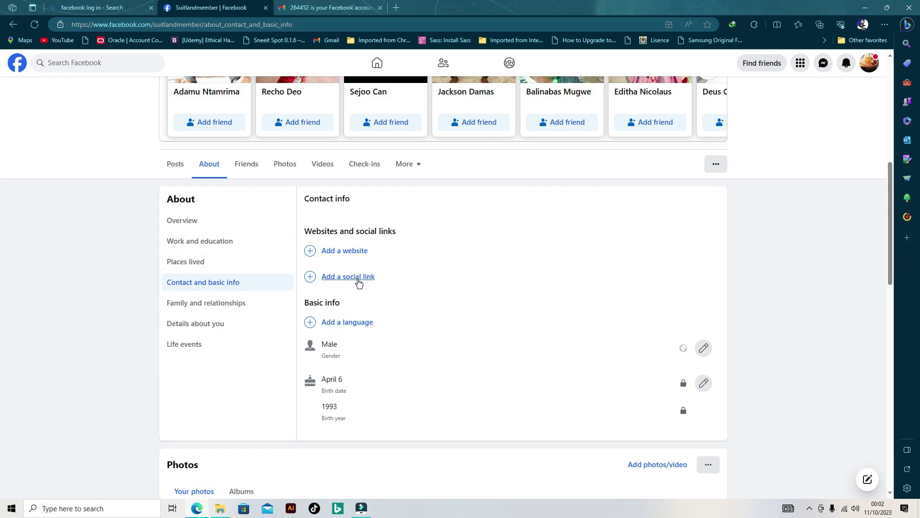
scroll(358, 282, down, 1)
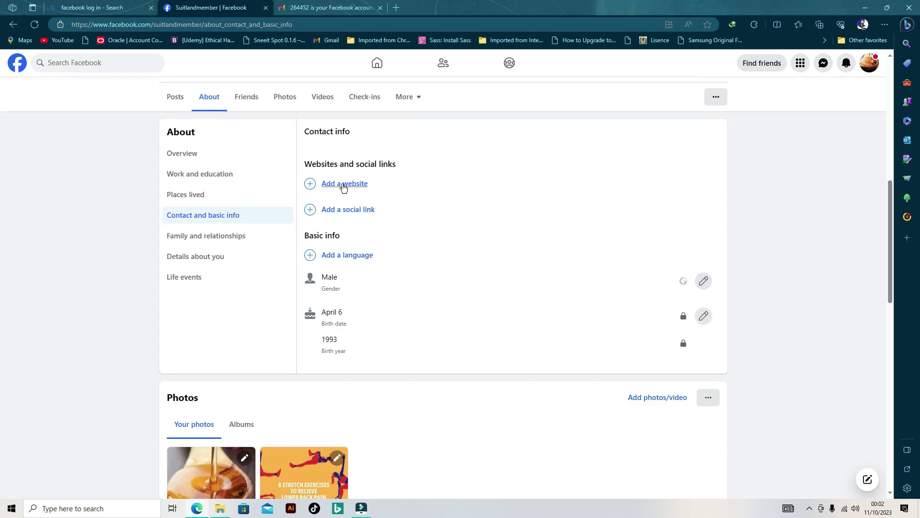
click(199, 236)
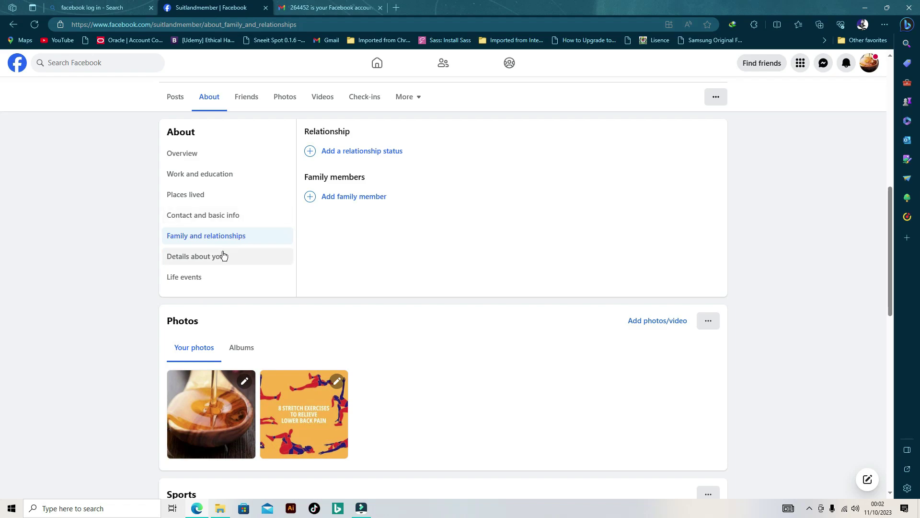
click(193, 258)
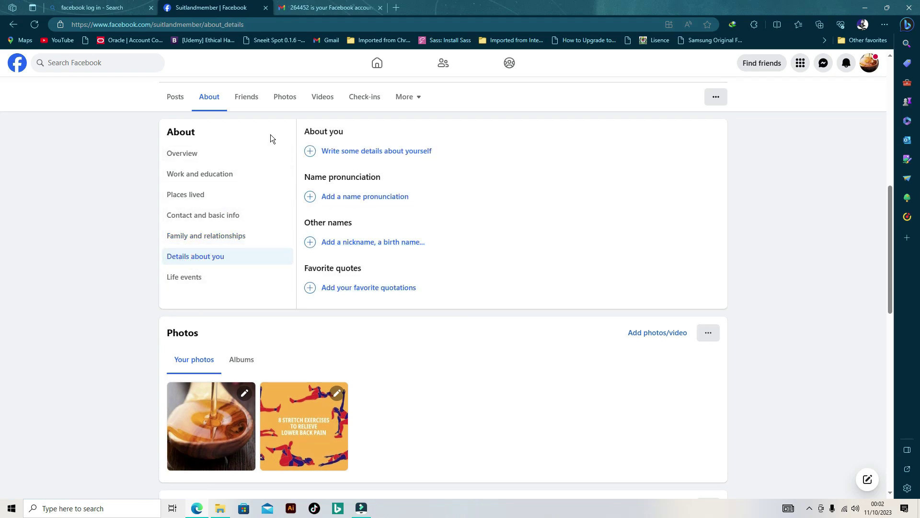
Examine Suitlandmember's friends, photos, videos and check-ins, and view the list of additional profile sections
click(247, 98)
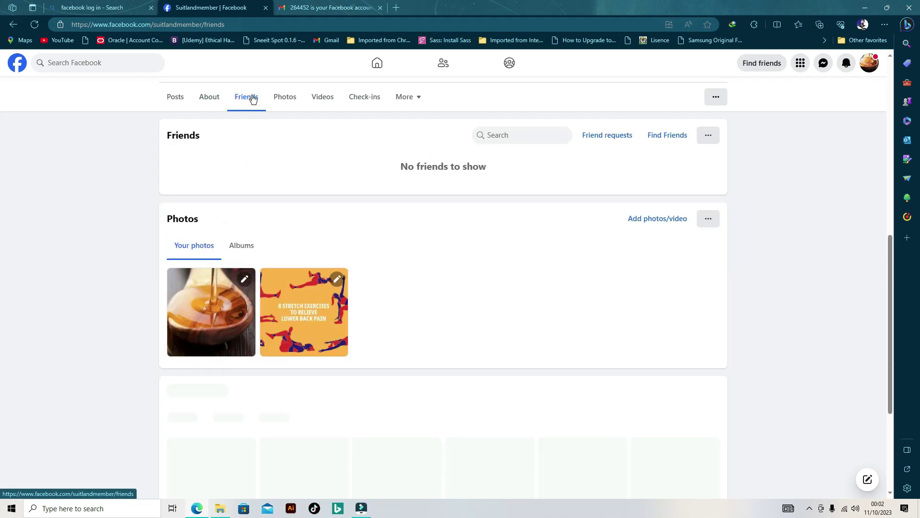
click(293, 102)
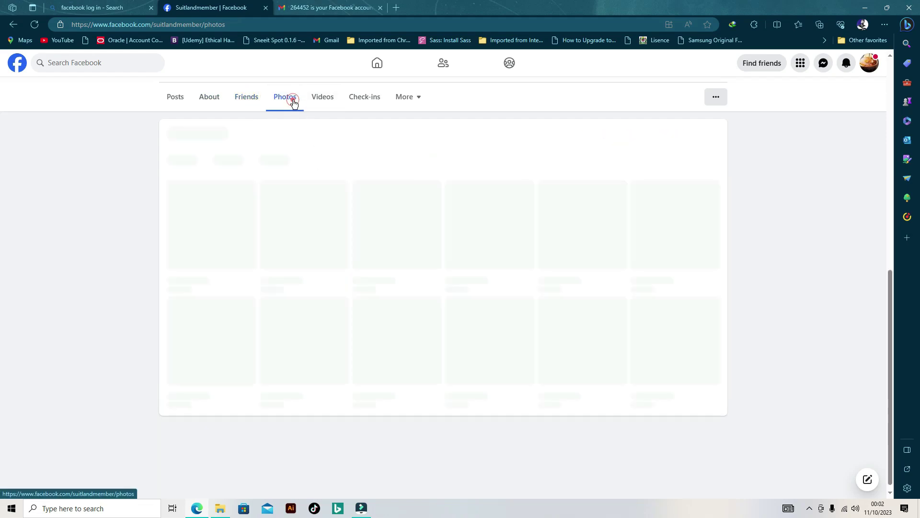
click(325, 100)
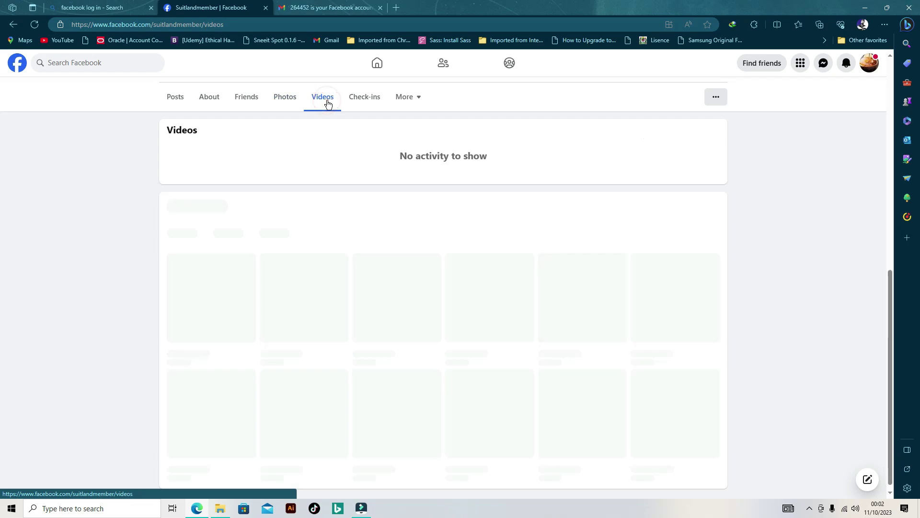
click(369, 100)
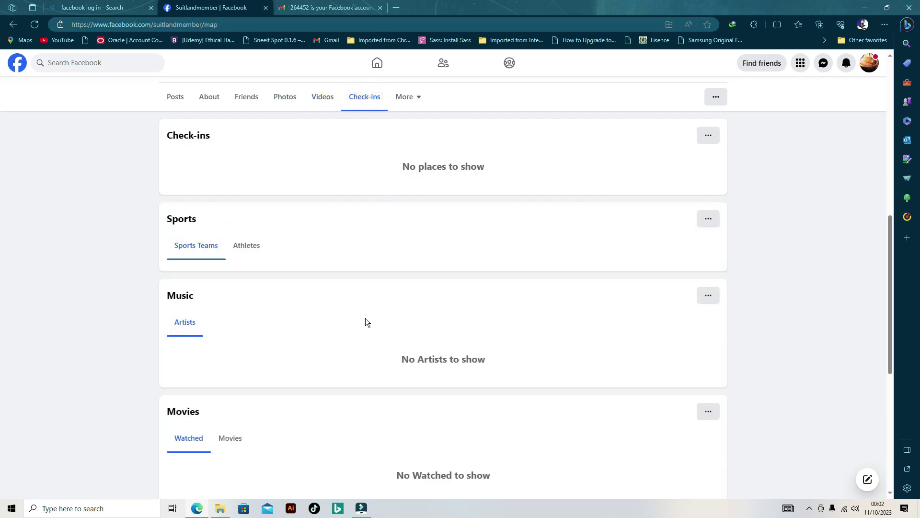
click(418, 97)
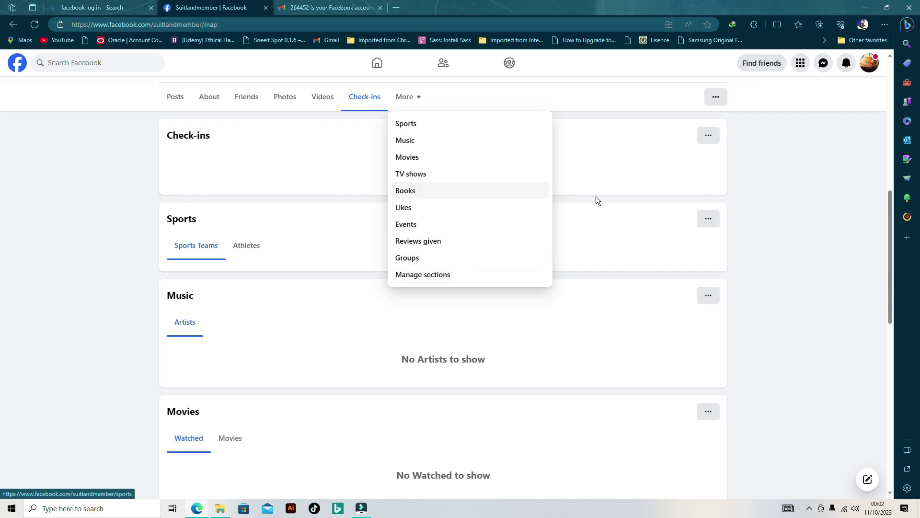
click(602, 142)
Look over Suitlandmember's cover photo, profile header and friend suggestions, plus the music, movies and TV shows sections
scroll(390, 153, up, 5)
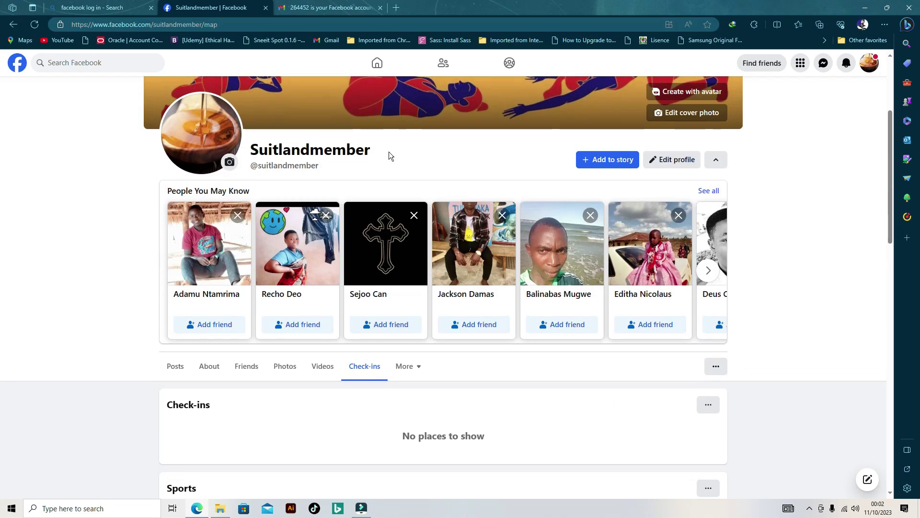
scroll(686, 123, up, 3)
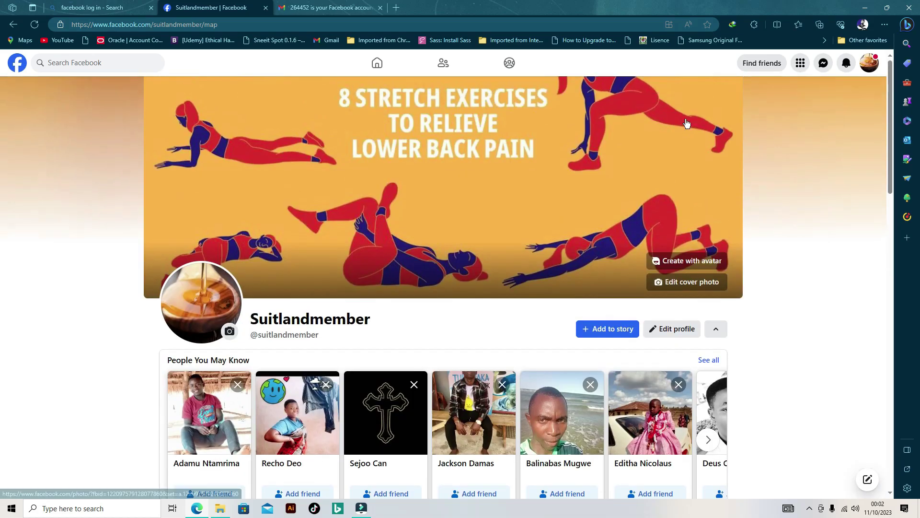
scroll(687, 123, down, 10)
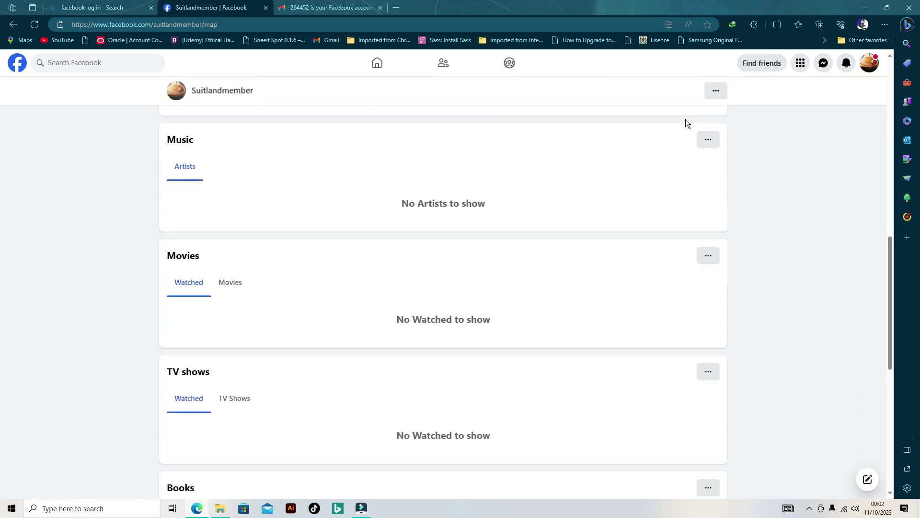
Return to the home feed, start a photo/video post as Suitlandmember and set the default audience to Public
scroll(686, 118, up, 4)
scroll(687, 122, up, 6)
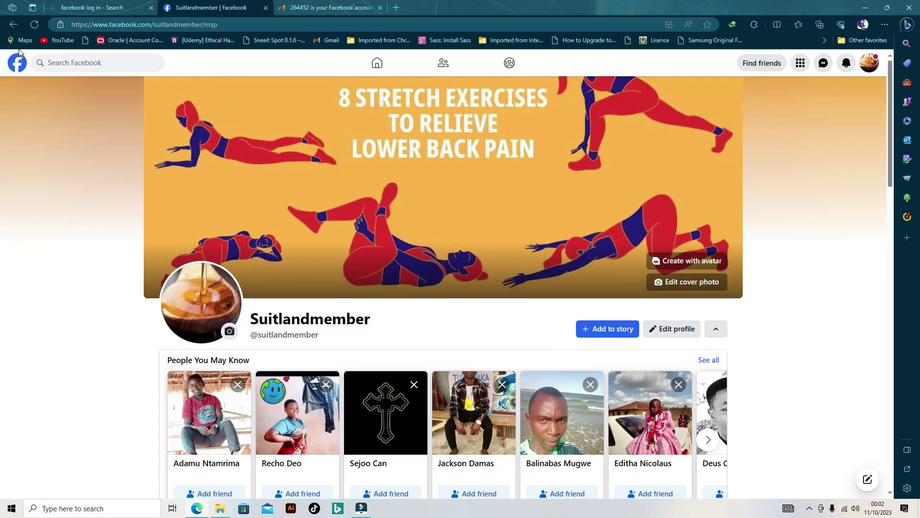
click(14, 24)
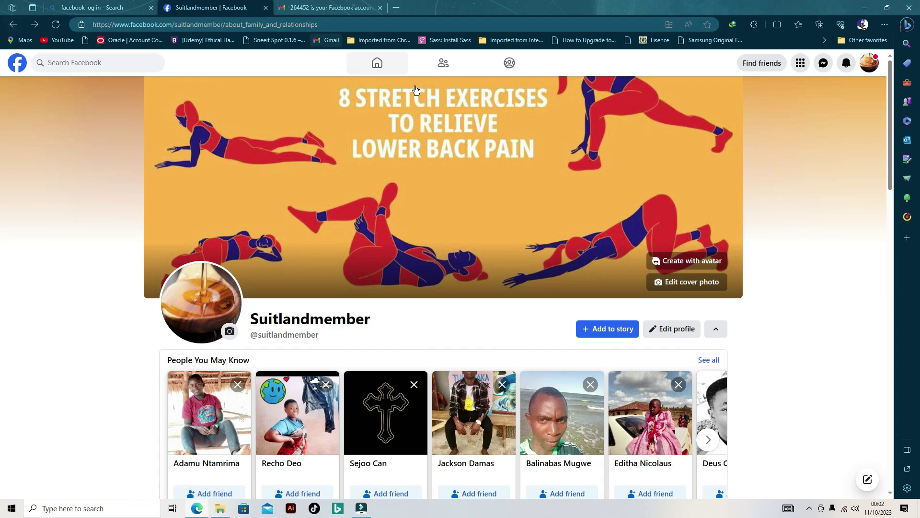
click(377, 63)
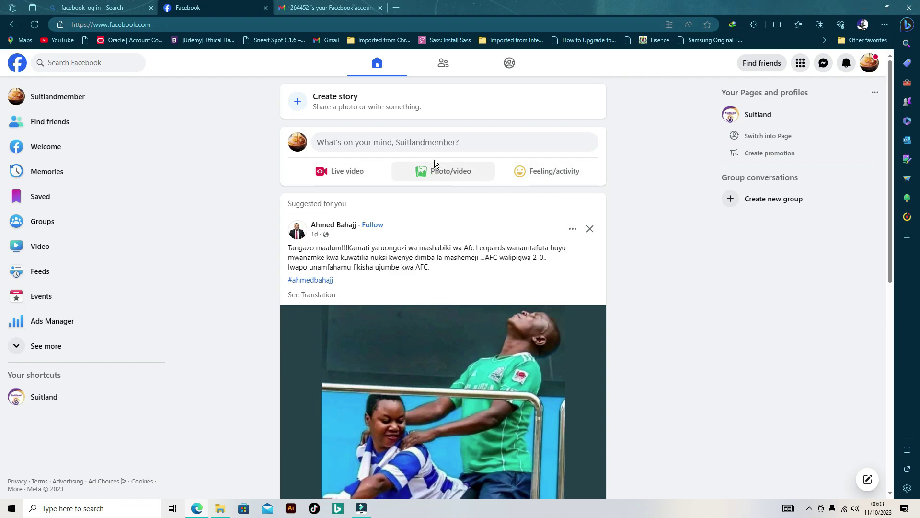
click(449, 179)
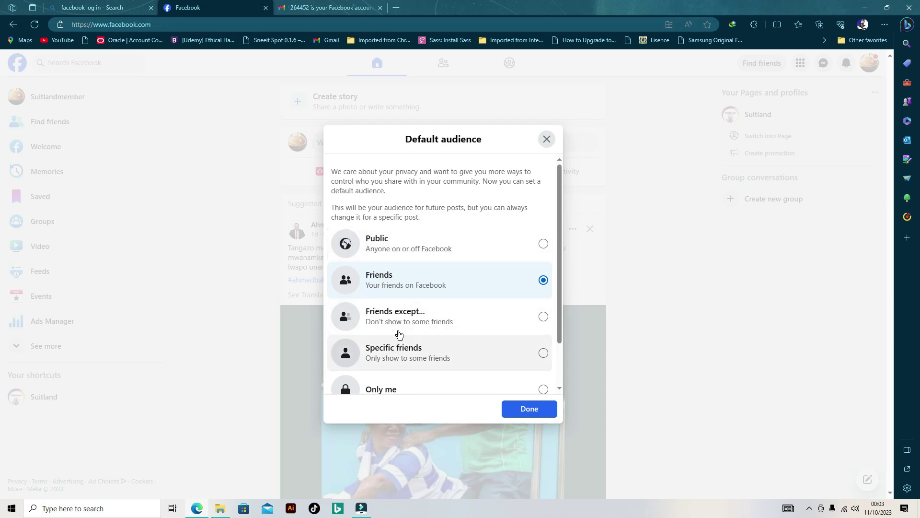
click(438, 251)
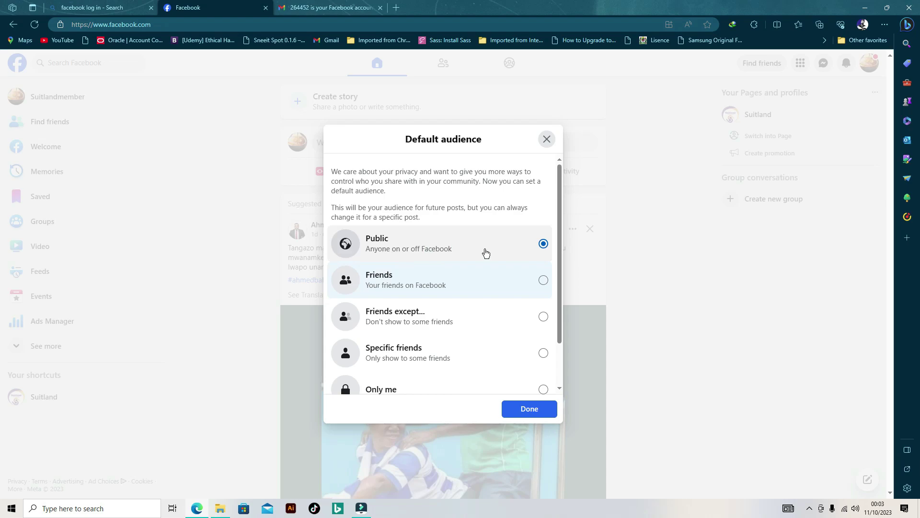
click(524, 409)
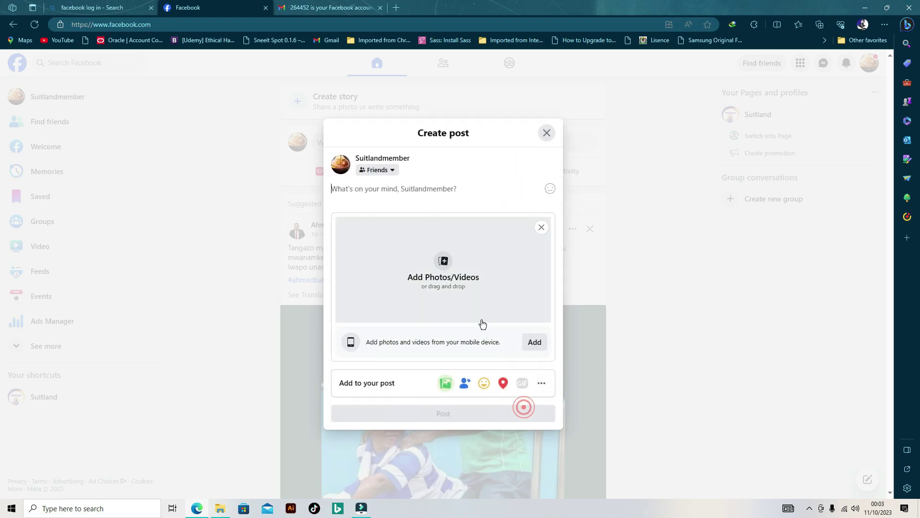
Attach the Afya-Club-Post-Back-Pain picture from the Pictures folder and write "Stretch Exercise" as the post's text
click(444, 283)
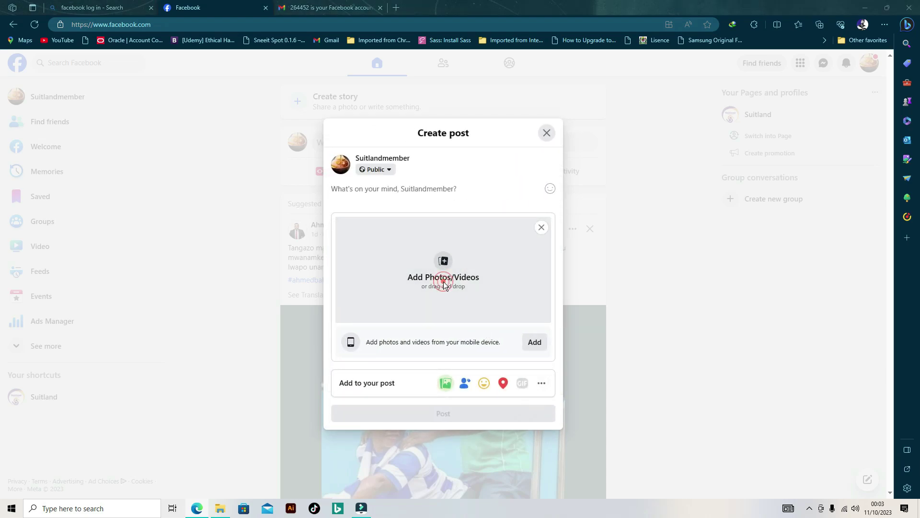
scroll(490, 271, down, 3)
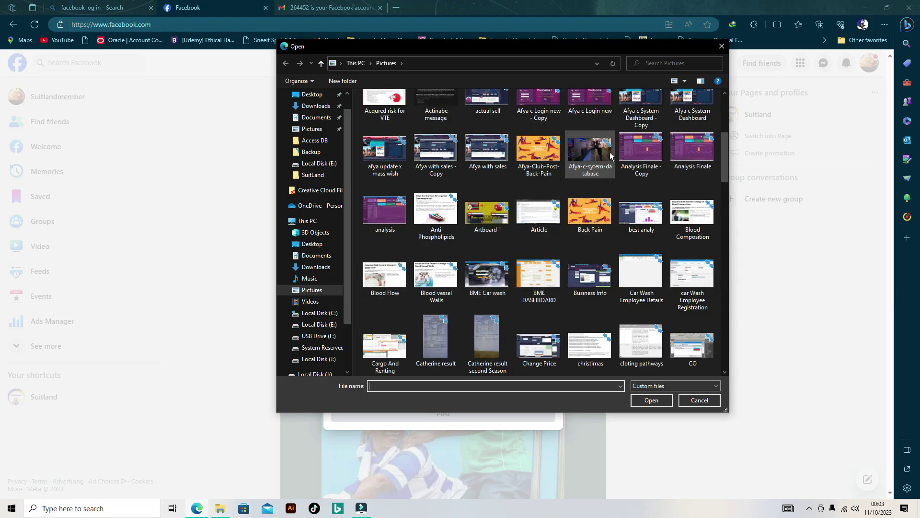
click(538, 151)
click(651, 400)
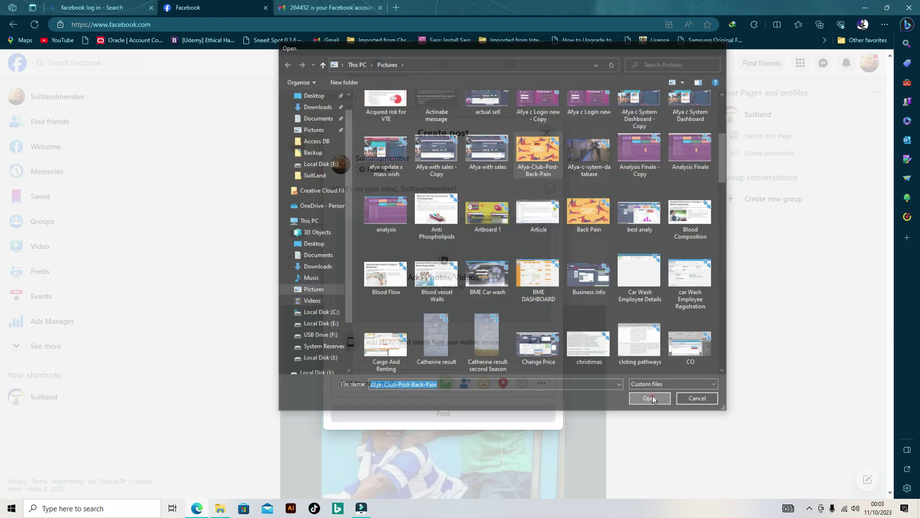
click(391, 179)
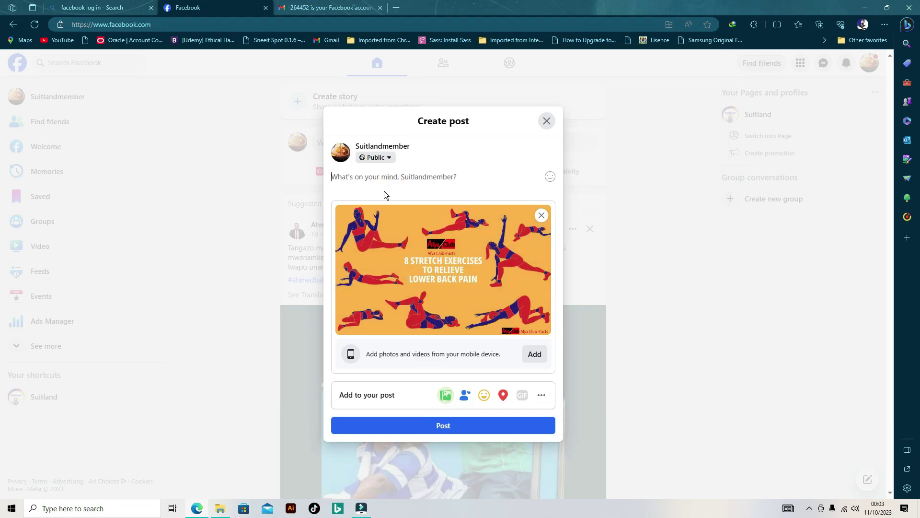
text(Stre)
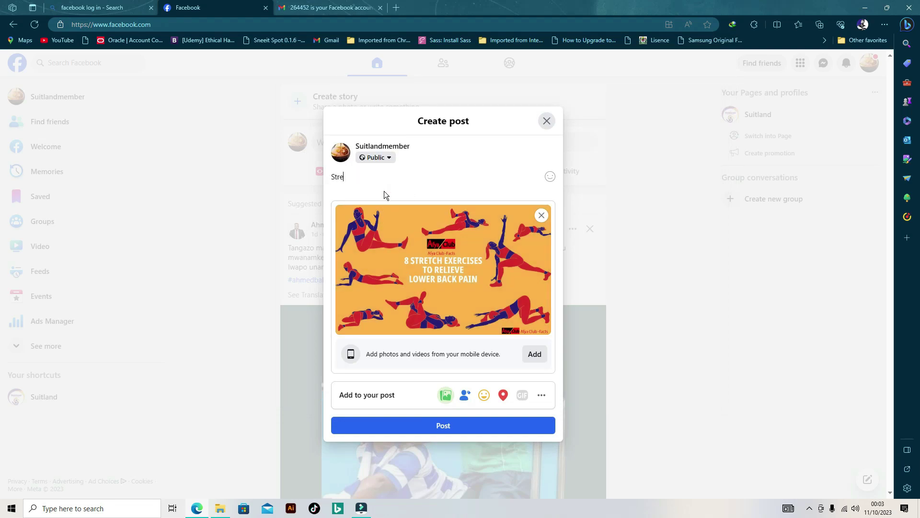
text(tch Exercise)
click(390, 191)
Try to tag someone in the post by searching the friends for "suit yangu"
click(465, 396)
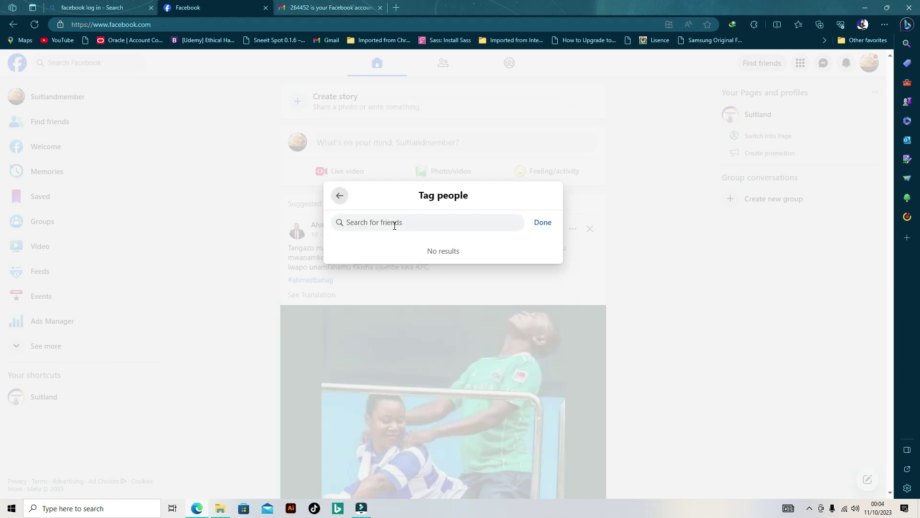
text(su)
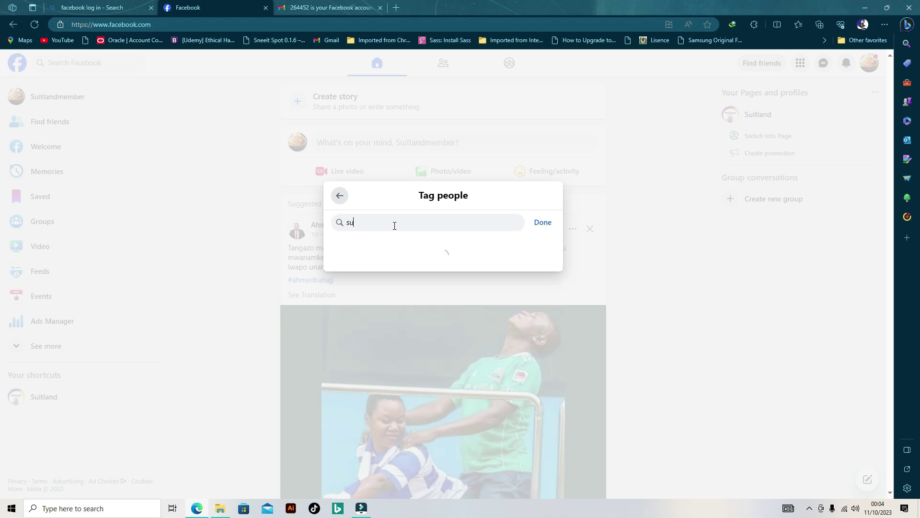
text(i)
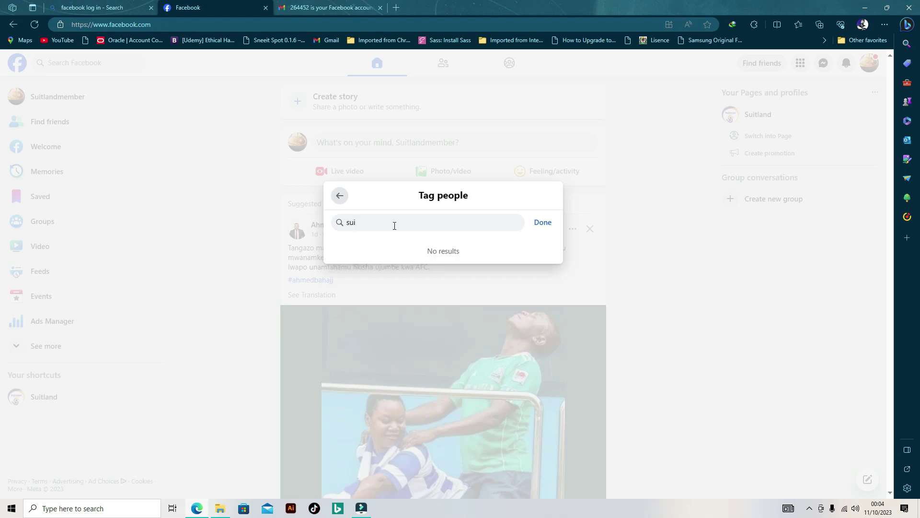
triple_click(395, 226)
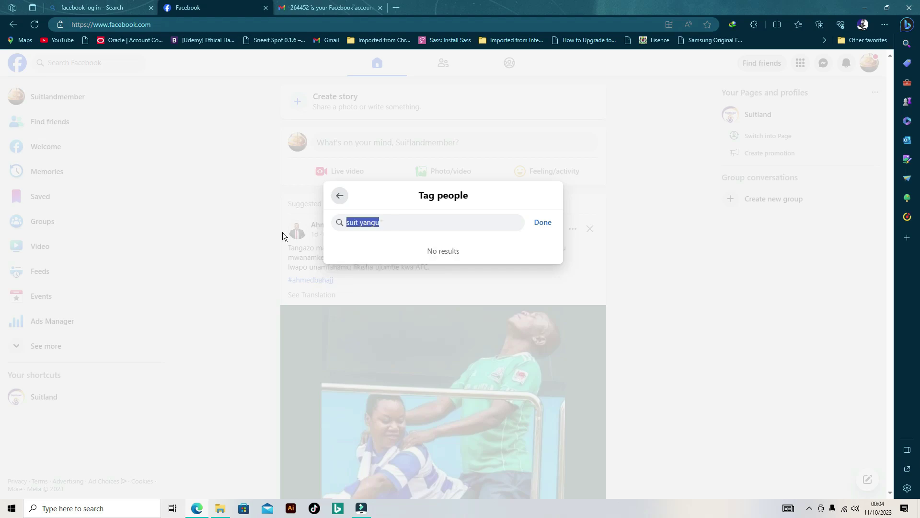
click(543, 222)
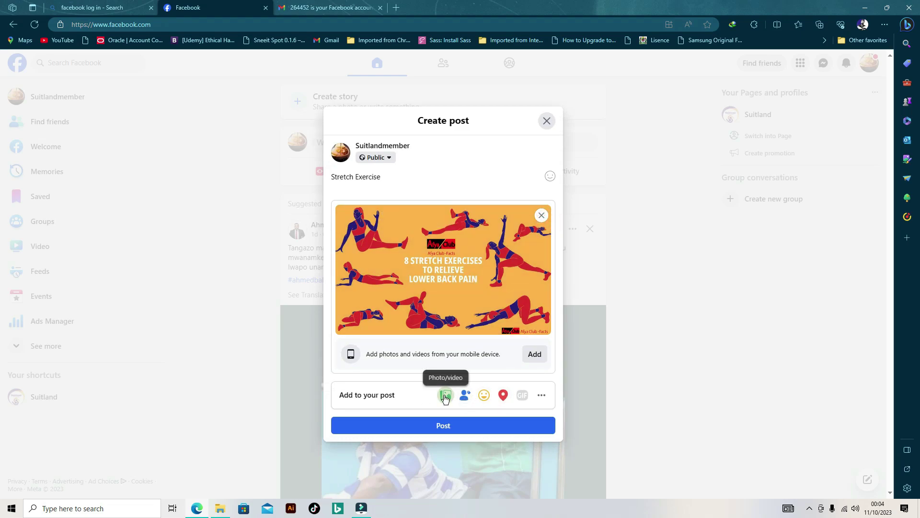
Publish the Stretch Exercise post and look it over in the home feed along with the suggested and sponsored posts
click(443, 428)
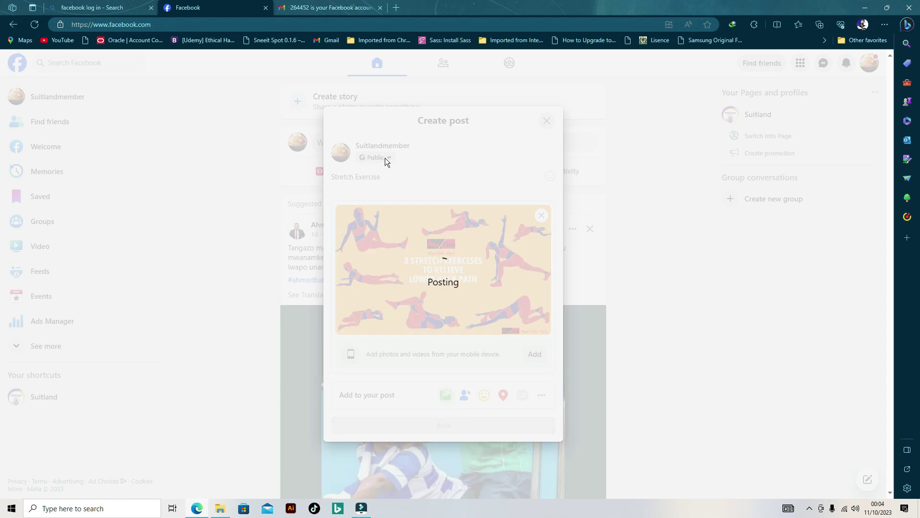
scroll(374, 239, down, 7)
scroll(369, 225, up, 5)
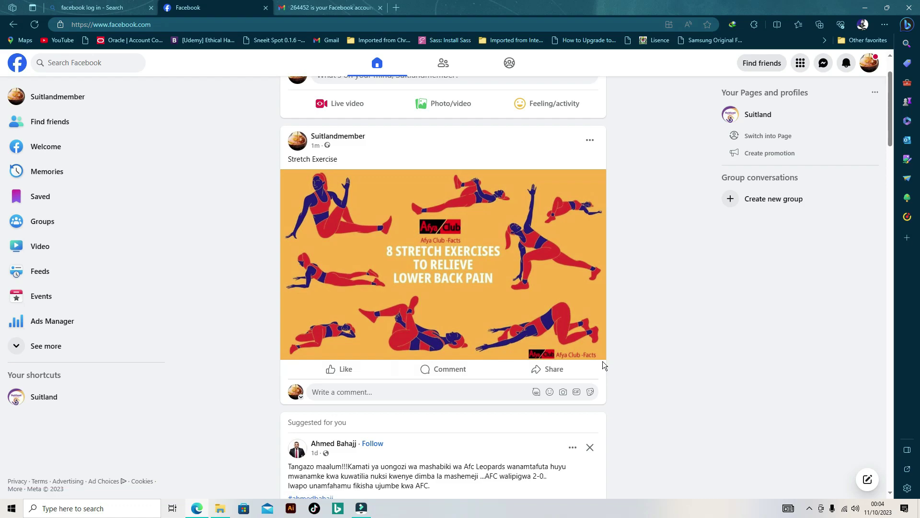
scroll(482, 274, up, 2)
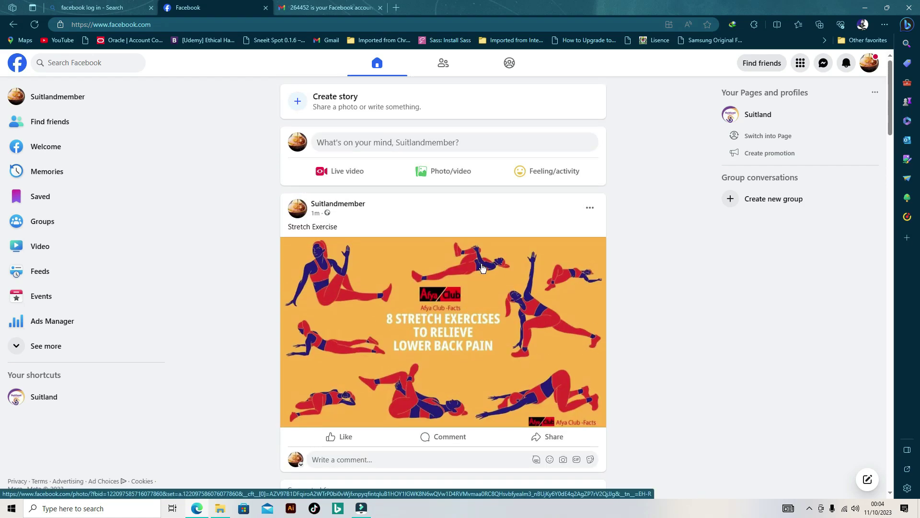
scroll(482, 268, down, 10)
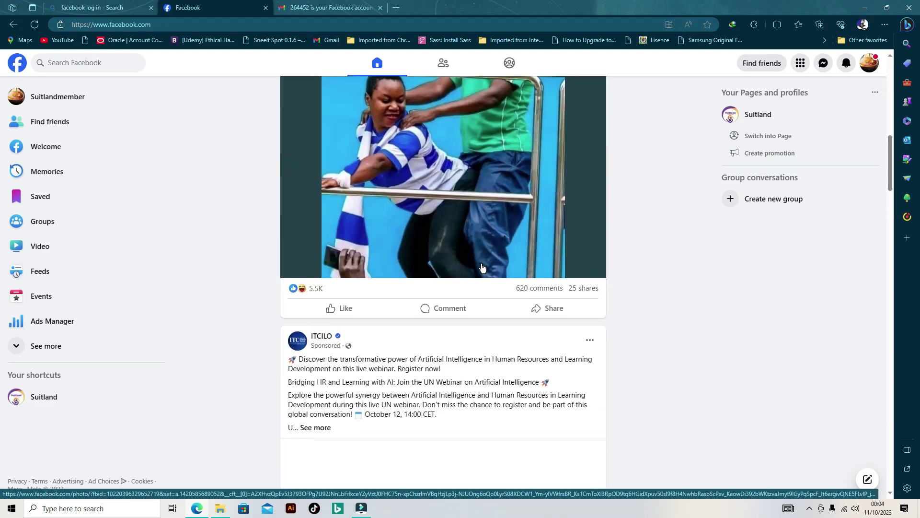
scroll(482, 268, down, 15)
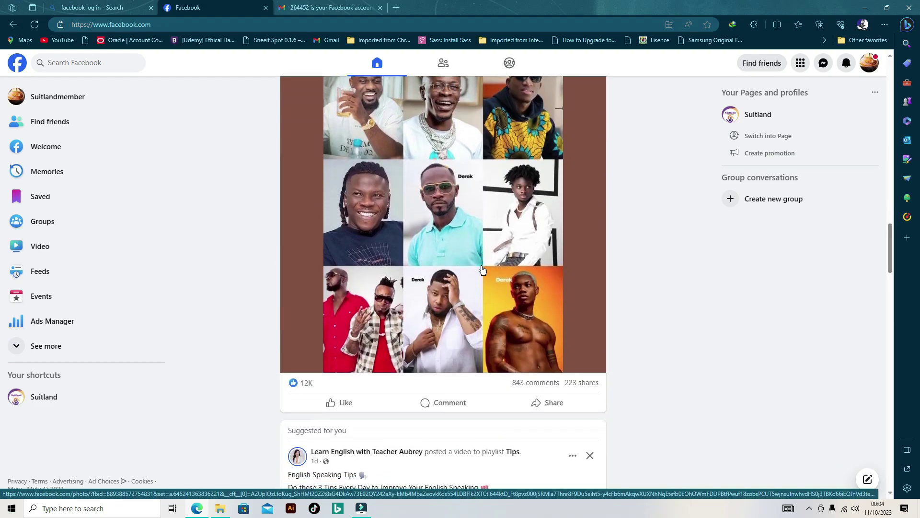
scroll(482, 269, down, 5)
scroll(482, 270, up, 7)
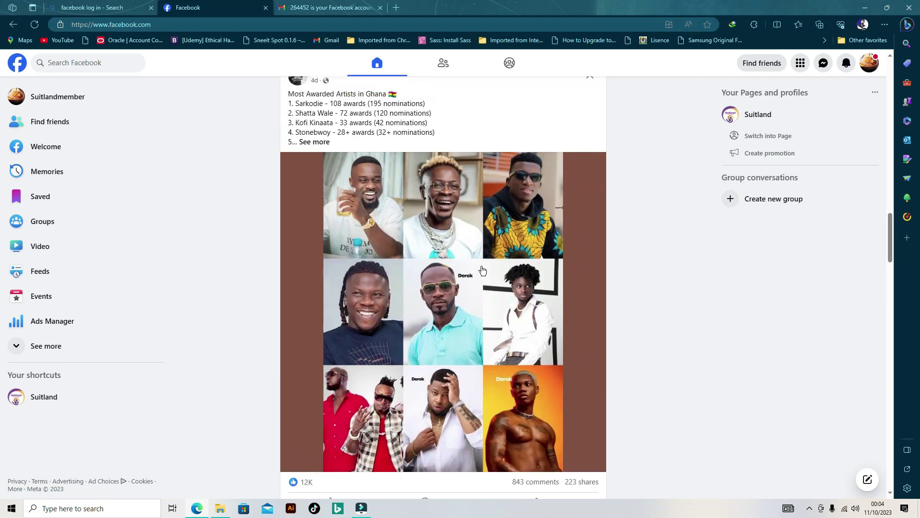
scroll(482, 270, up, 20)
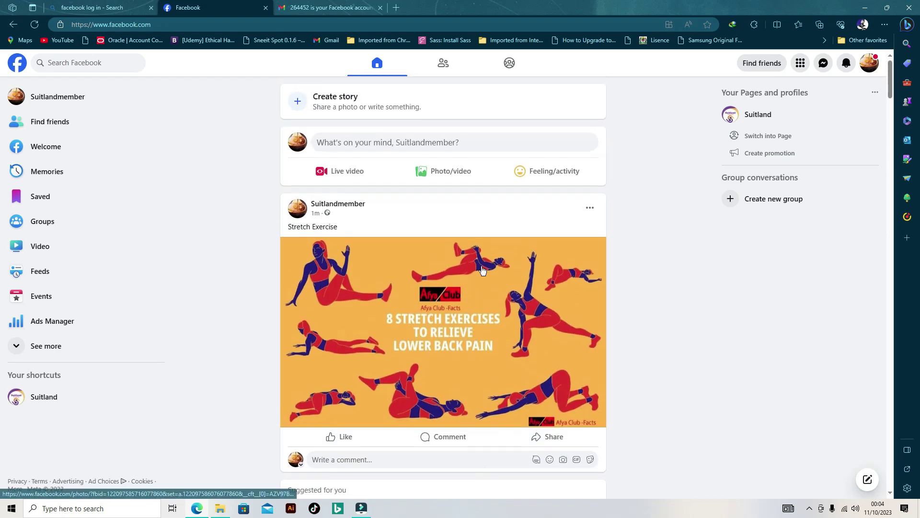